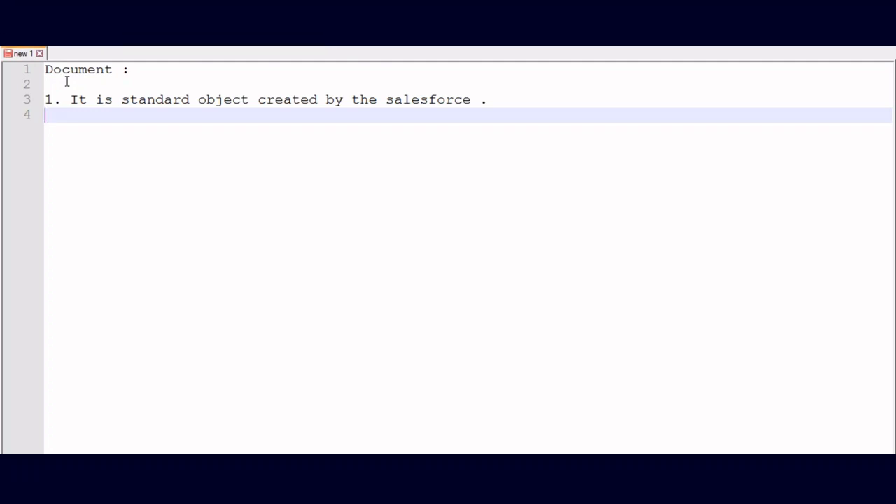
- Add point '2. It is used to store documents,files, images and sensitive information.' on a new line
{"action": "key", "text": "Return"}
{"action": "type", "text": "2. I"}
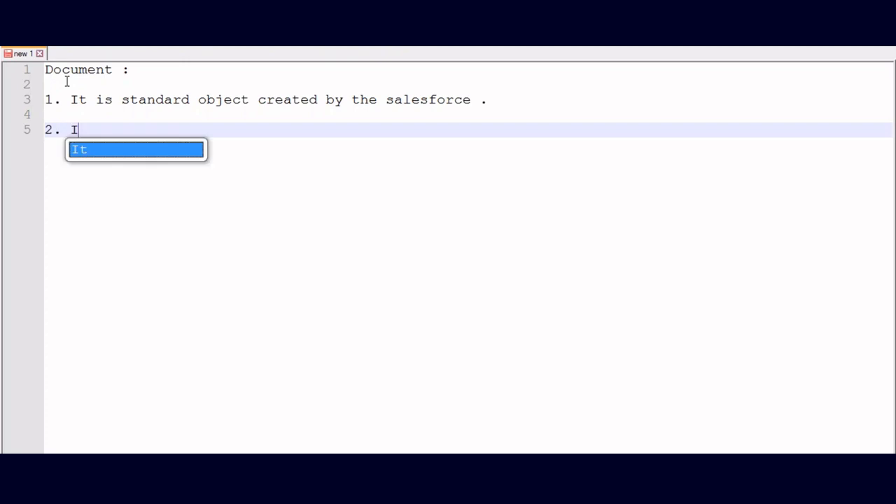
{"action": "type", "text": "t is used to s"}
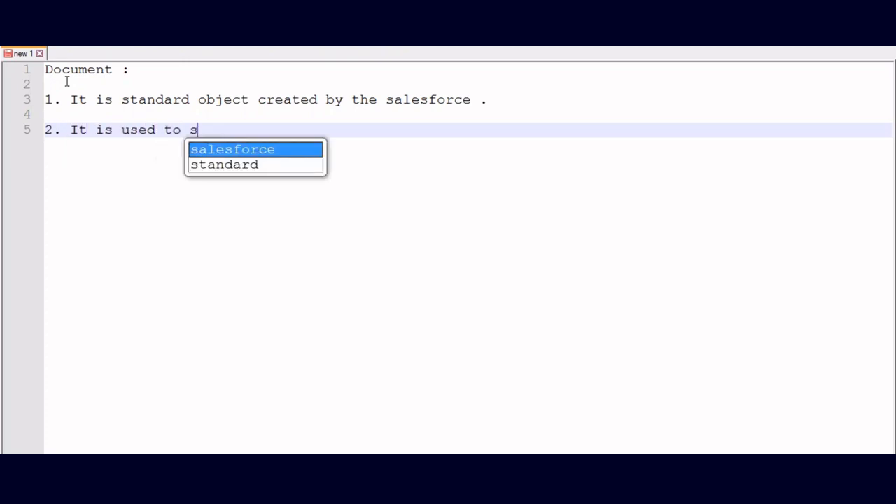
{"action": "type", "text": "tore document"}
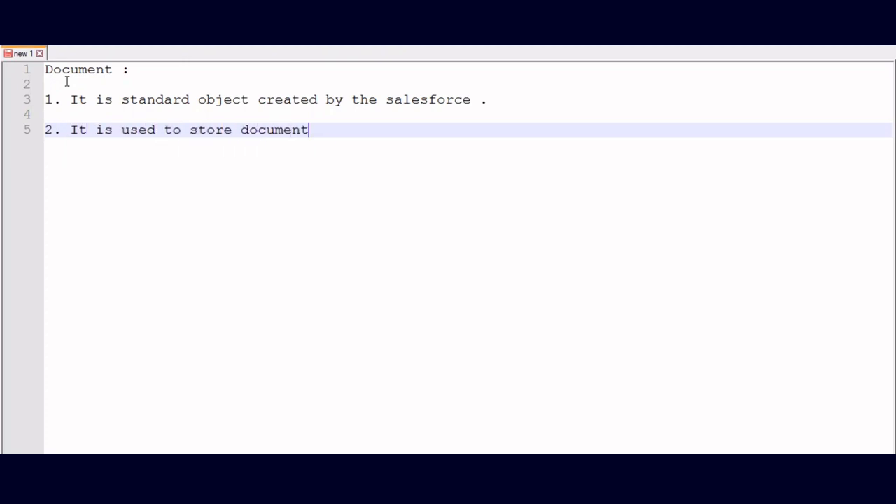
{"action": "type", "text": "s,files, images a"}
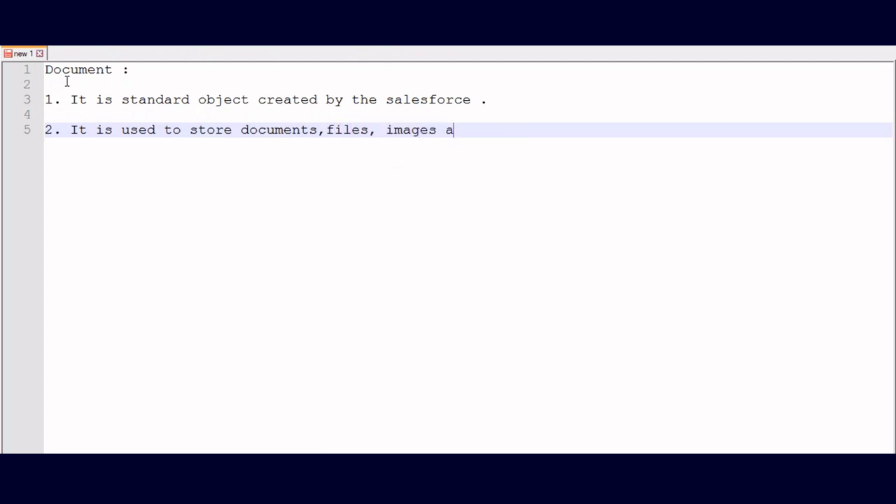
{"action": "type", "text": "nd sensoti"}
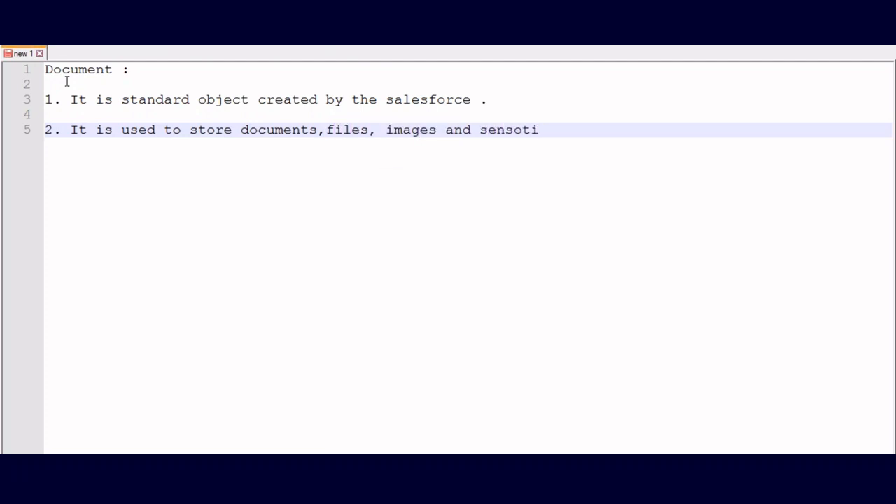
{"action": "key", "text": "BackSpace"}
{"action": "key", "text": "BackSpace"}
{"action": "key", "text": "BackSpace"}
{"action": "type", "text": "ti"}
{"action": "key", "text": "BackSpace"}
{"action": "key", "text": "BackSpace"}
{"action": "type", "text": "itive informt"}
{"action": "key", "text": "BackSpace"}
{"action": "type", "text": "ation."}
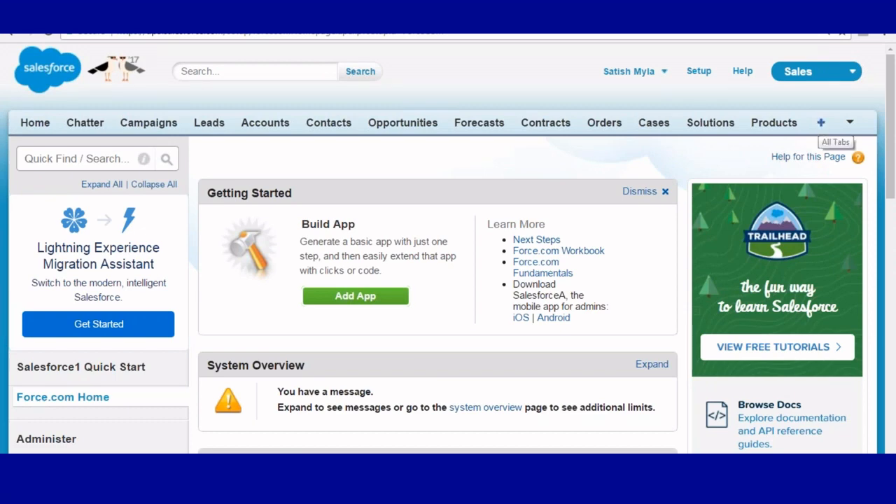
- Go to the Documents home page through the All Tabs list
{"action": "left_click", "coordinate": [821, 123]}
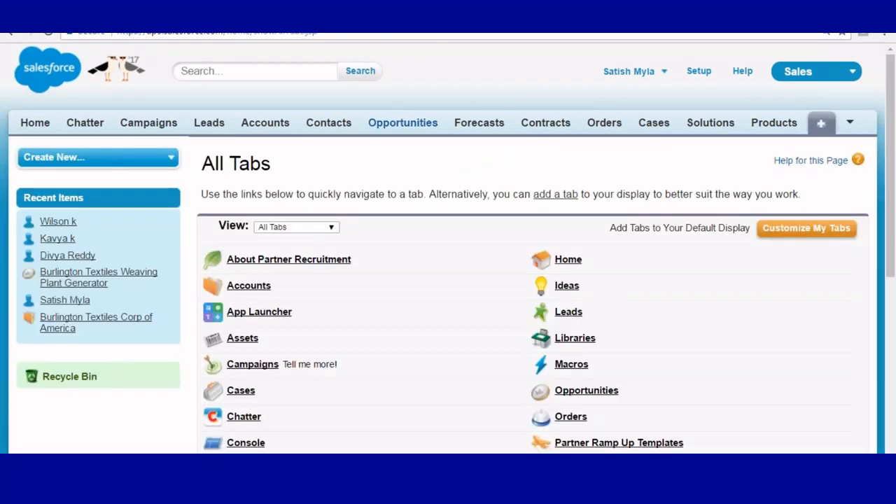
{"action": "scroll", "coordinate": [392, 138], "scroll_direction": "down", "scroll_amount": 5}
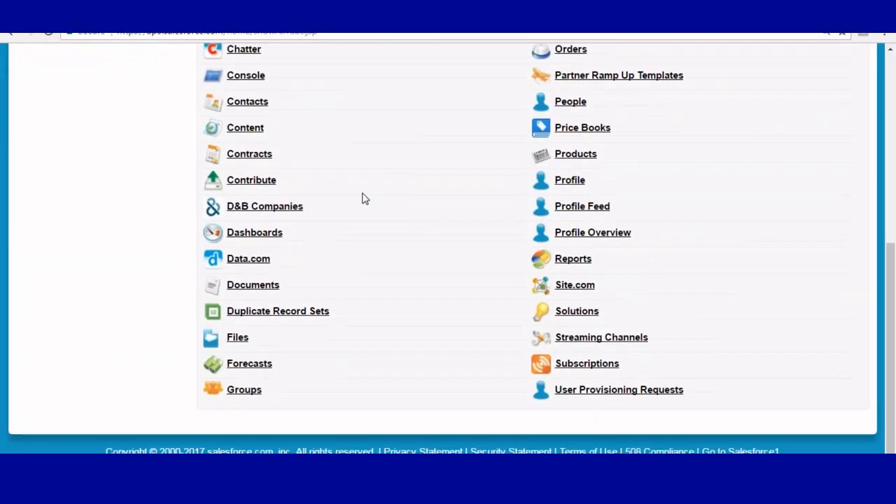
{"action": "left_click", "coordinate": [243, 289]}
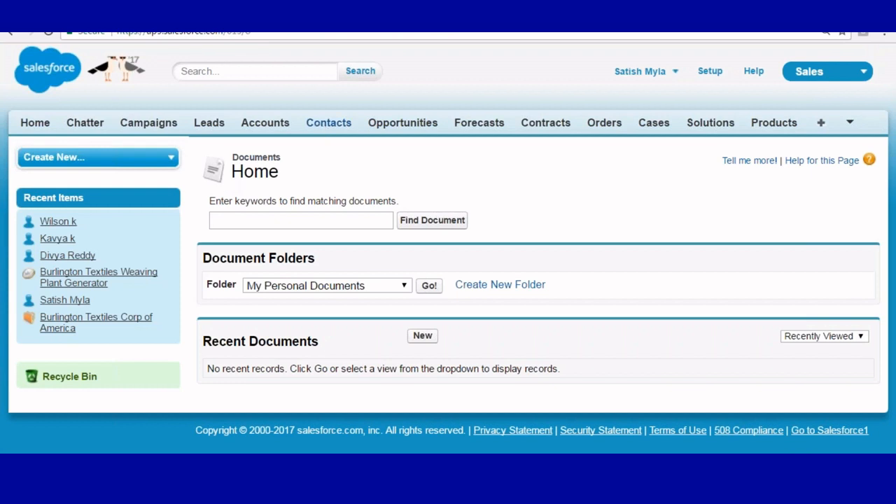
{"action": "left_click_drag", "start_coordinate": [203, 344], "coordinate": [340, 344]}
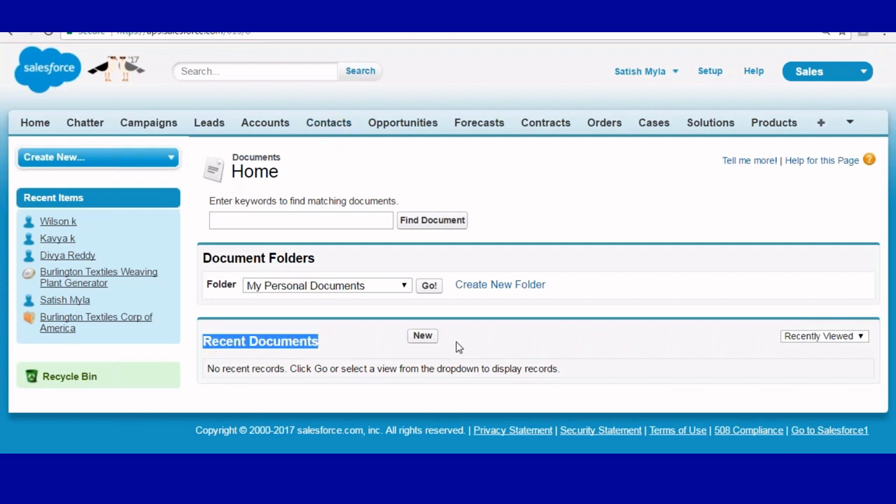
- Start a new document named Logo with unique name Logo
{"action": "left_click", "coordinate": [423, 336]}
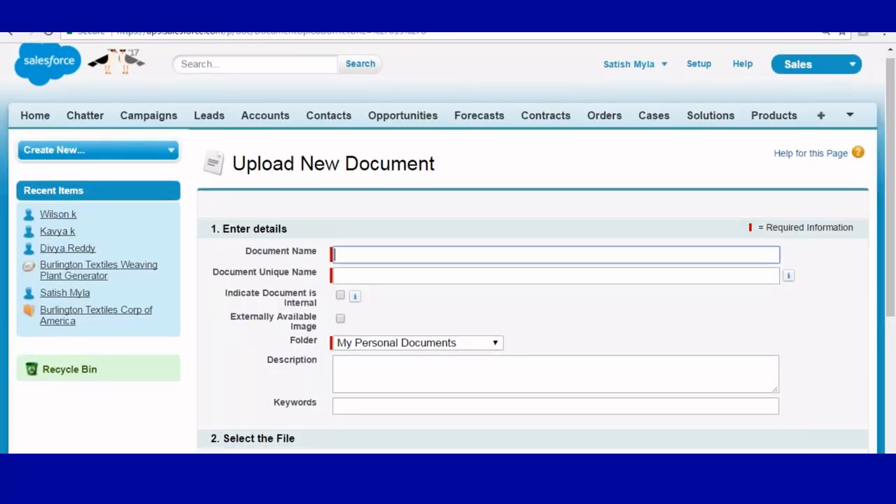
{"action": "type", "text": "Logo"}
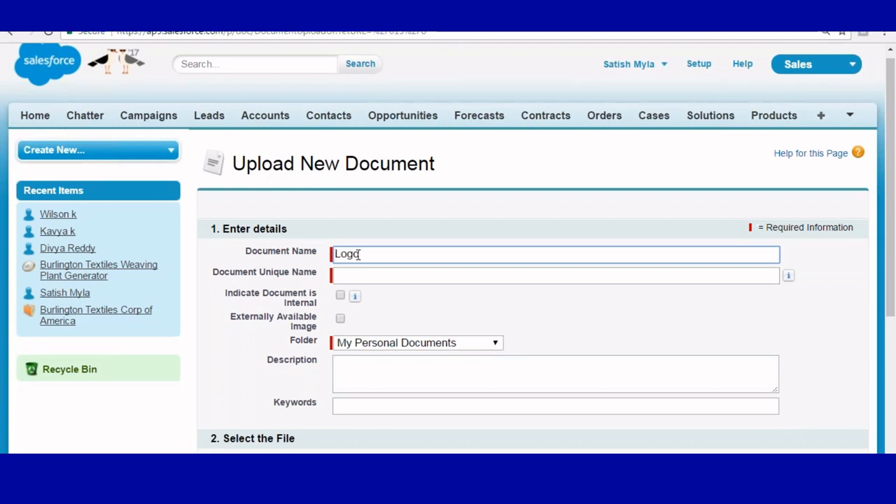
{"action": "scroll", "coordinate": [358, 255], "scroll_direction": "down", "scroll_amount": 3}
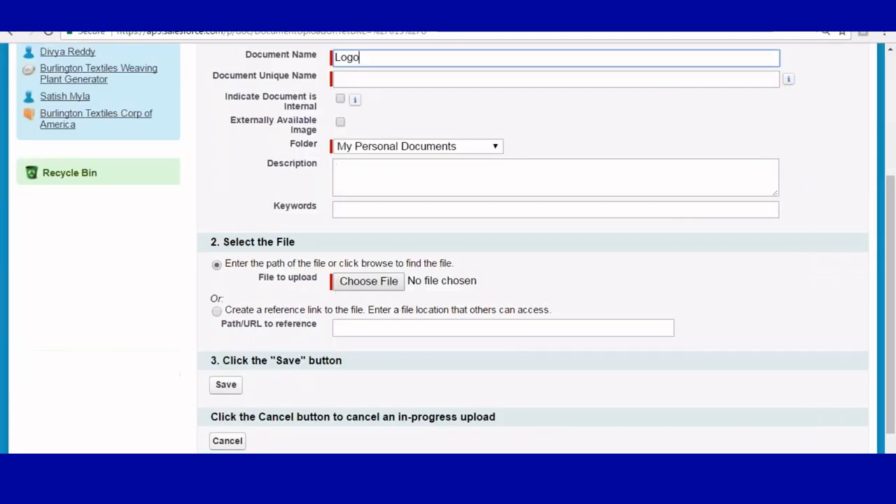
{"action": "left_click", "coordinate": [347, 78]}
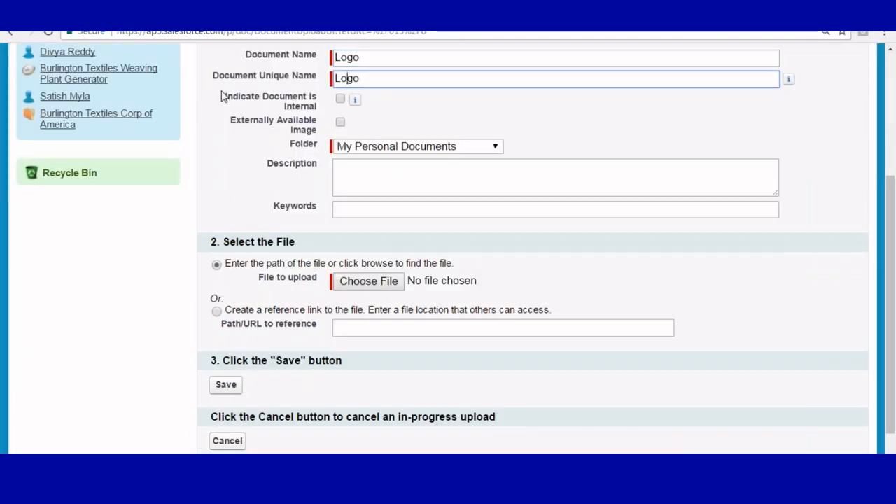
- Mark the Logo document as internal and bring up the file chooser
{"action": "left_click_drag", "start_coordinate": [224, 96], "coordinate": [343, 98]}
{"action": "left_click", "coordinate": [341, 99]}
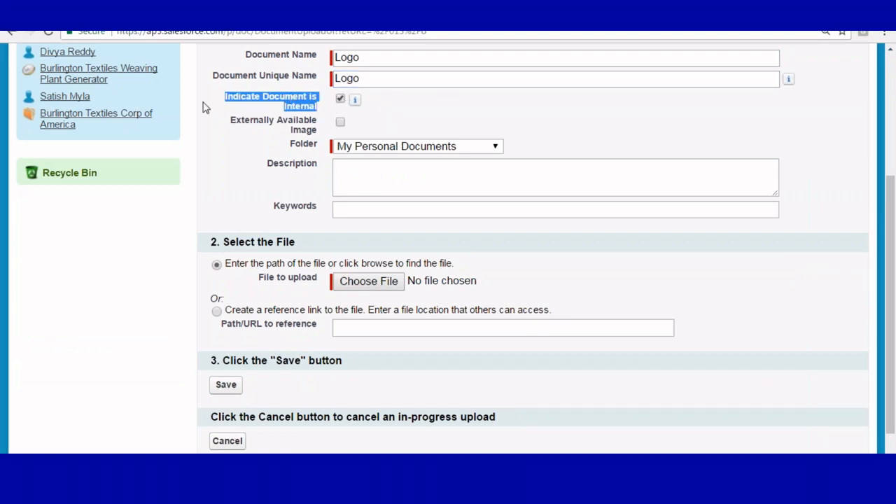
{"action": "scroll", "coordinate": [358, 114], "scroll_direction": "down", "scroll_amount": 2}
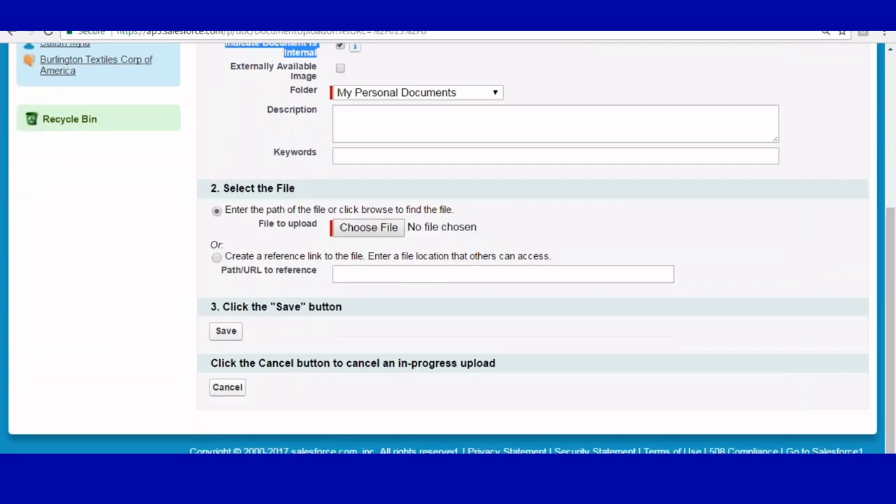
{"action": "left_click", "coordinate": [371, 234]}
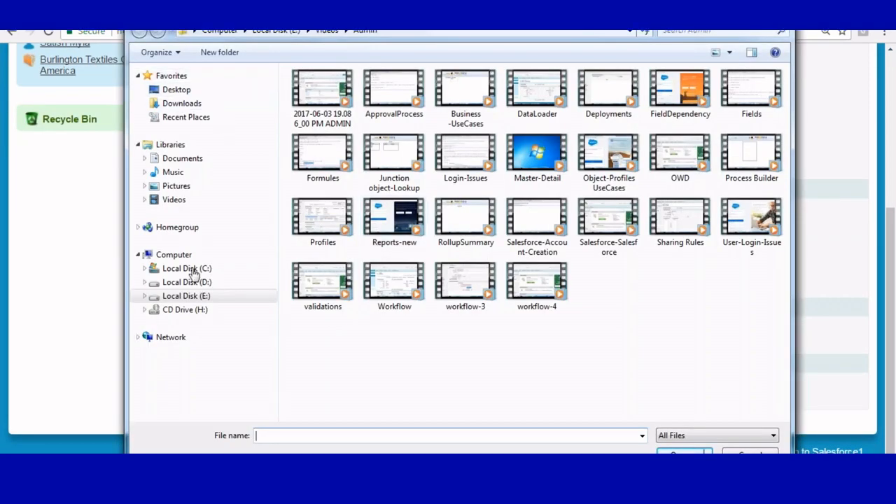
- Attach icici.jpg from Local Disk (E:) > Images and save the Logo document
{"action": "left_click", "coordinate": [195, 298]}
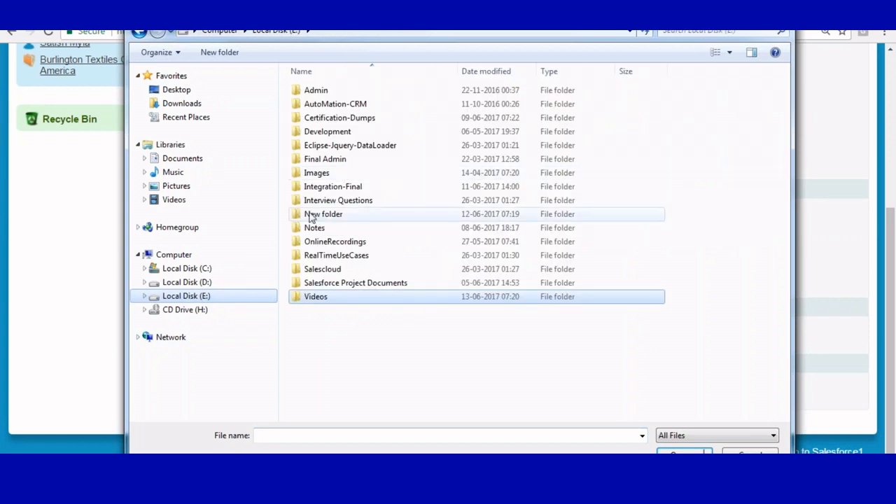
{"action": "double_click", "coordinate": [321, 173]}
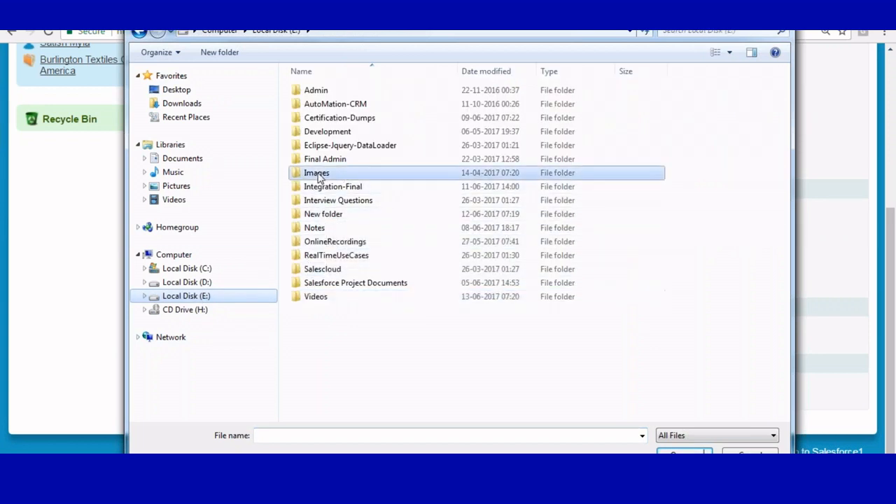
{"action": "left_click", "coordinate": [385, 121]}
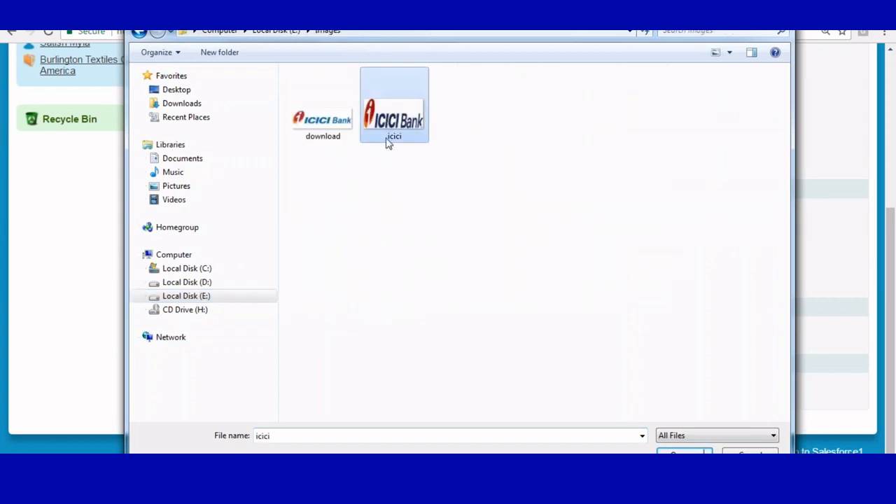
{"action": "key", "text": "Return"}
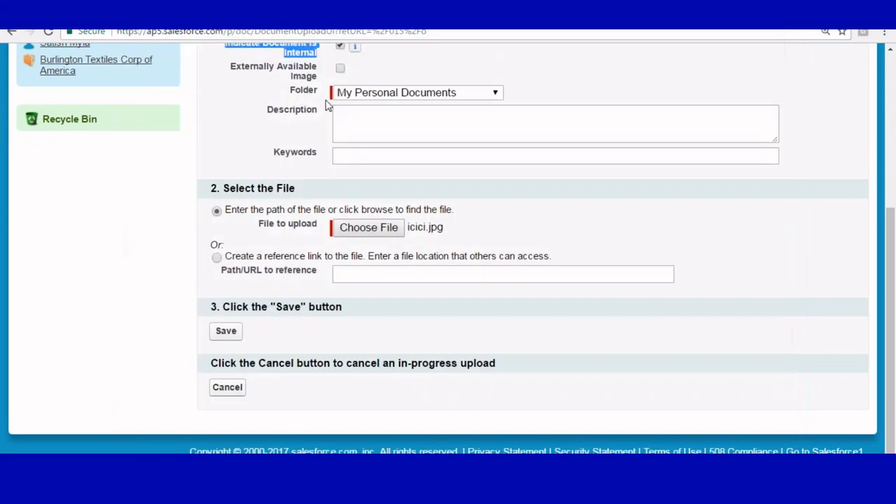
{"action": "left_click", "coordinate": [219, 335]}
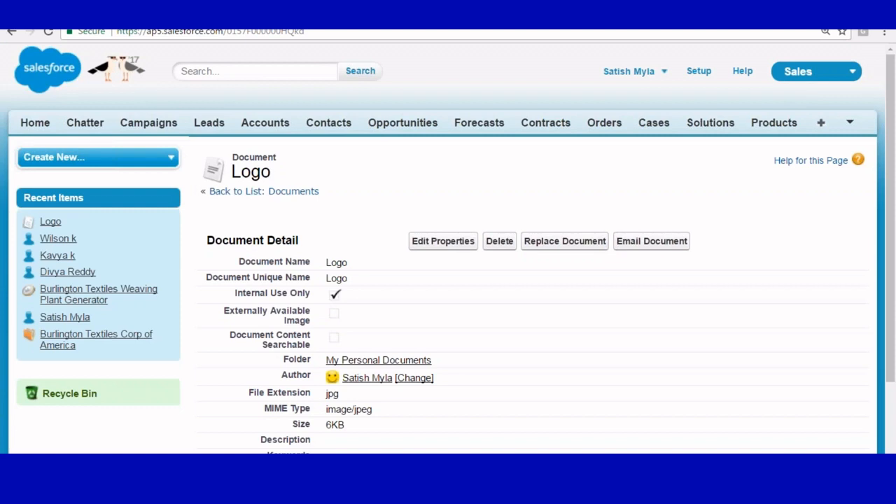
- View the Logo document's uploaded ICICI Bank image file
{"action": "scroll", "coordinate": [416, 244], "scroll_direction": "down", "scroll_amount": 3}
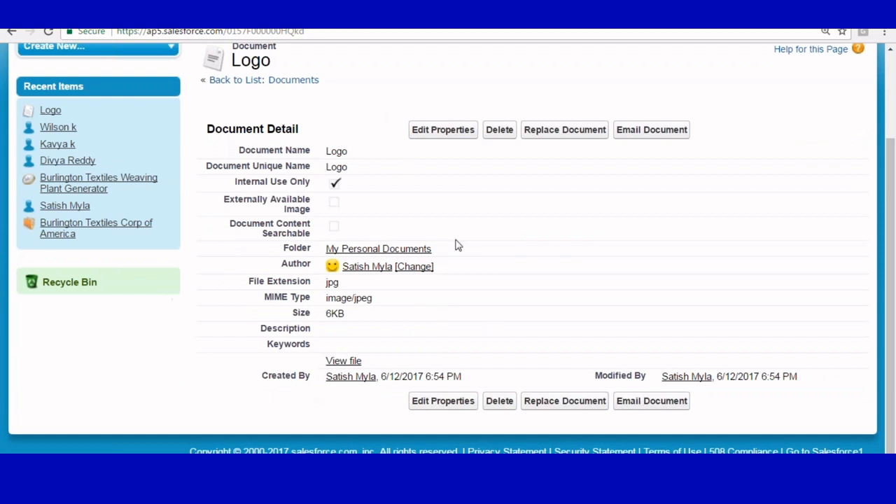
{"action": "left_click", "coordinate": [340, 363]}
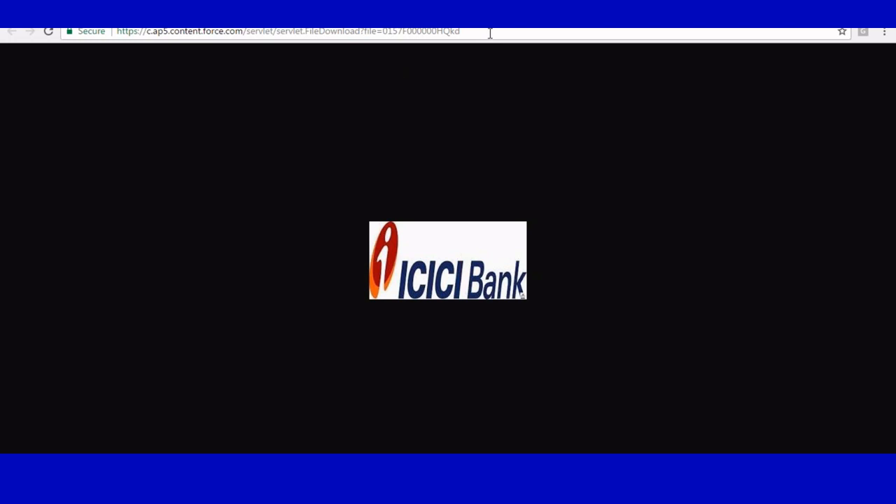
- Close the image tab and open the Logo document's properties for editing
{"action": "key", "text": "ctrl+w"}
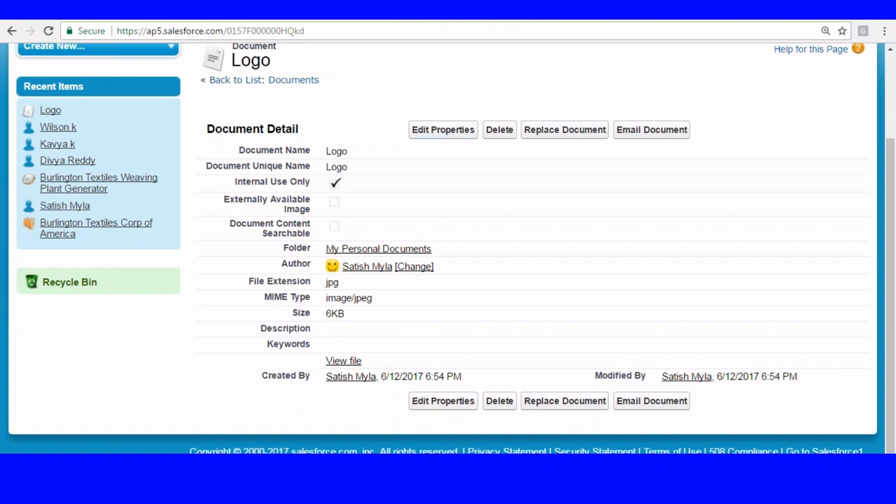
{"action": "left_click", "coordinate": [444, 132]}
- Make the Logo document an Externally Available Image and save the change
{"action": "scroll", "coordinate": [237, 291], "scroll_direction": "down", "scroll_amount": 1}
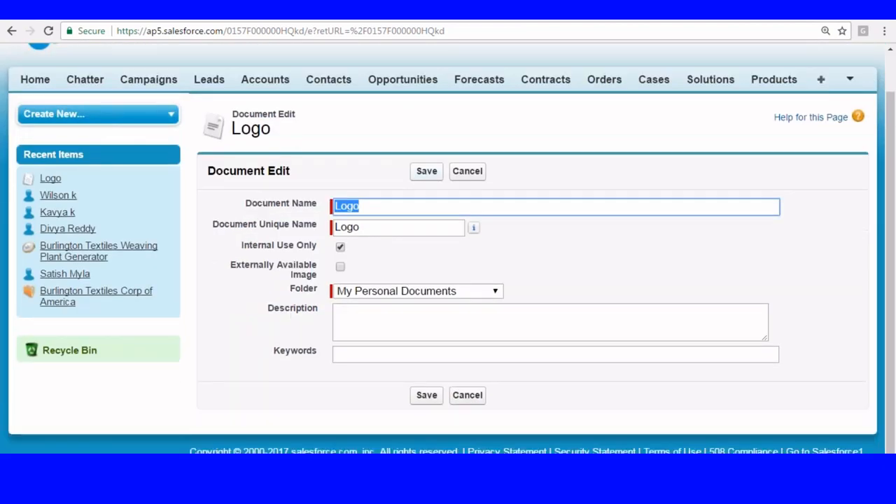
{"action": "left_click_drag", "start_coordinate": [234, 272], "coordinate": [343, 277]}
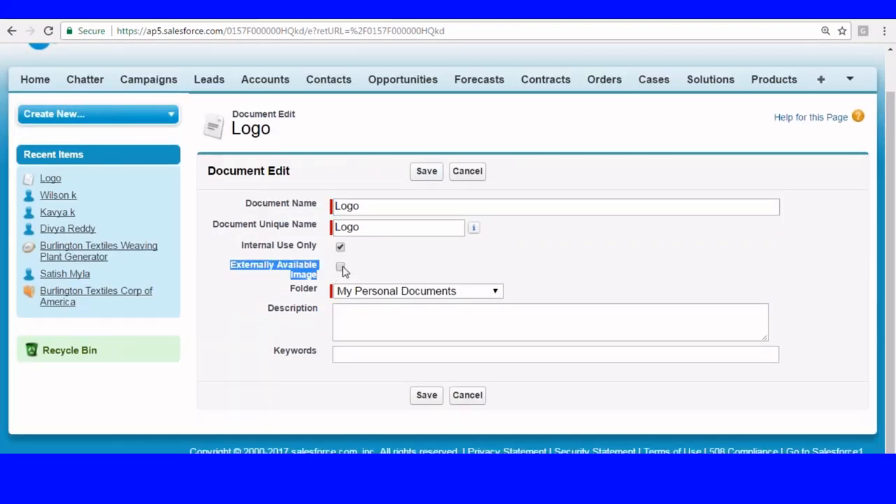
{"action": "left_click", "coordinate": [340, 267]}
{"action": "left_click", "coordinate": [427, 172]}
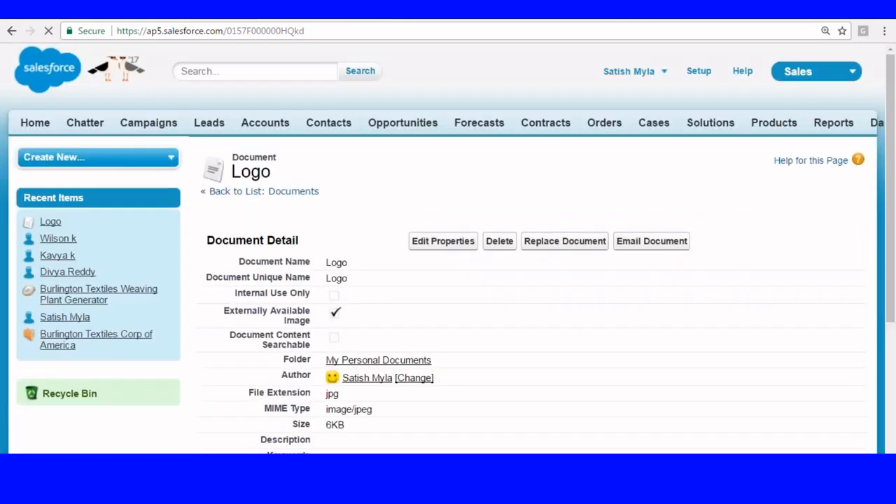
{"action": "scroll", "coordinate": [396, 152], "scroll_direction": "down", "scroll_amount": 3}
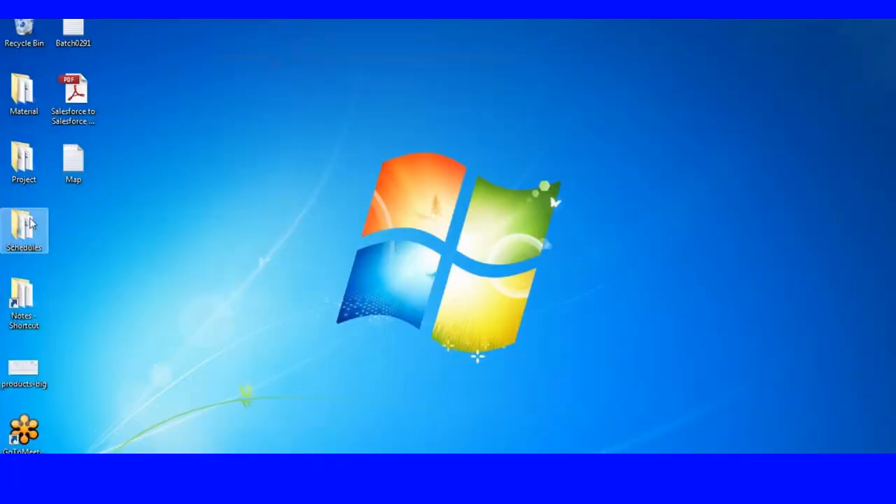
- Open the Documents text file from Material > Admin > Application and Documents in Notepad++
{"action": "double_click", "coordinate": [23, 91]}
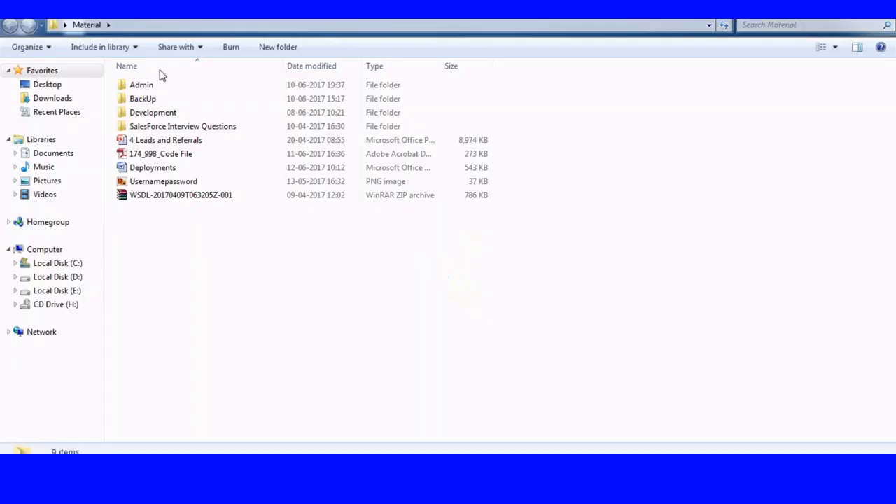
{"action": "double_click", "coordinate": [150, 86]}
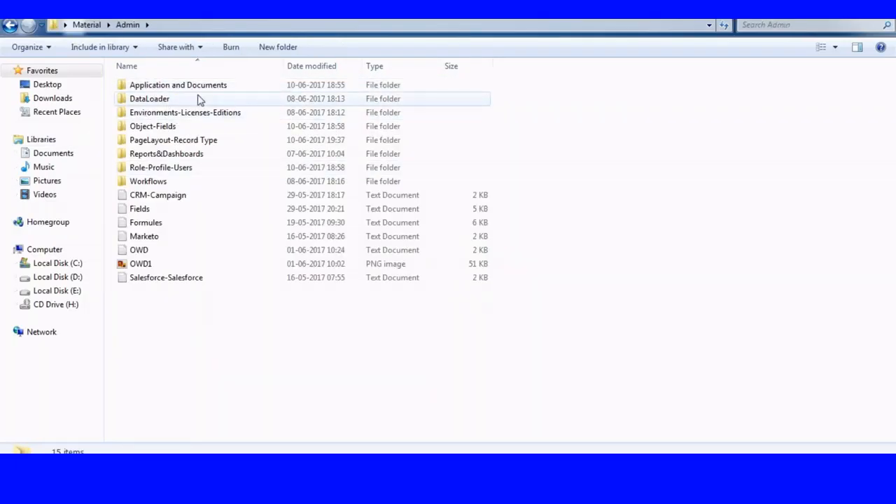
{"action": "left_click", "coordinate": [153, 88]}
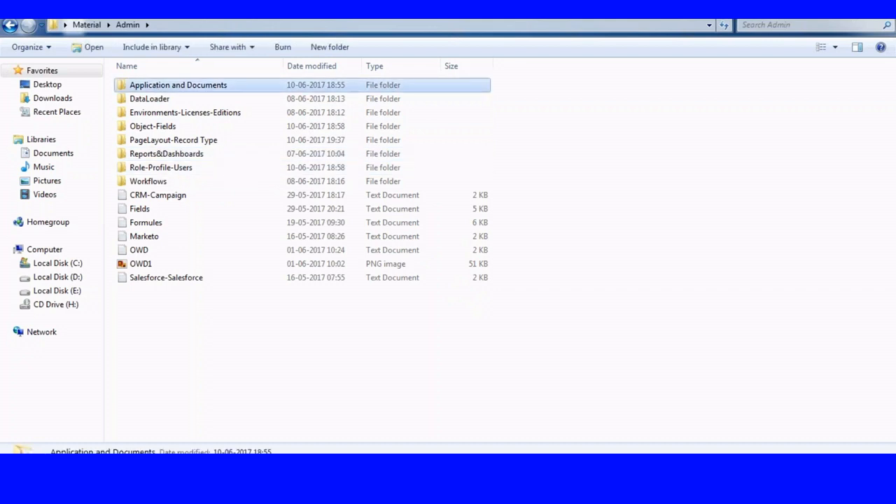
{"action": "double_click", "coordinate": [152, 88]}
{"action": "left_click", "coordinate": [148, 99]}
{"action": "right_click", "coordinate": [149, 100]}
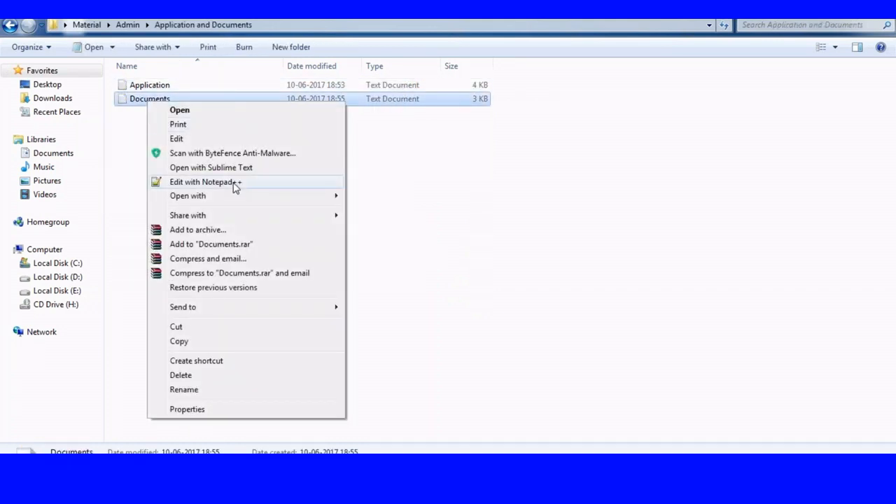
{"action": "left_click", "coordinate": [236, 184]}
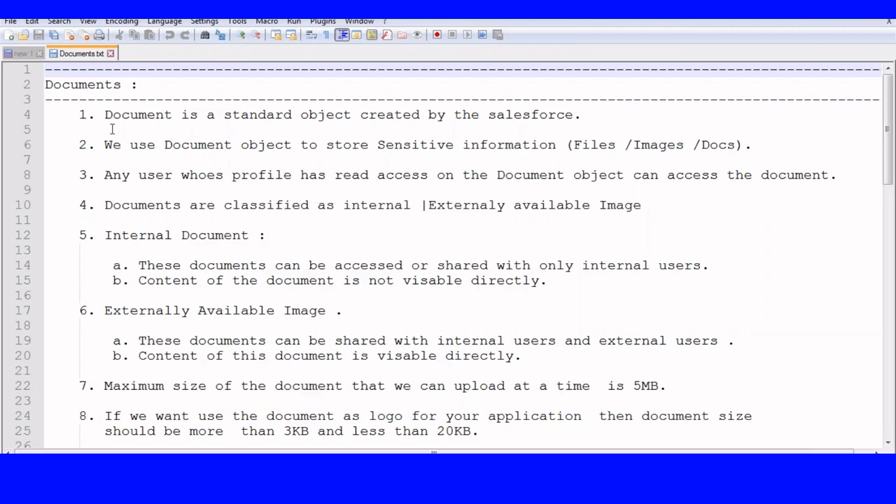
{"action": "left_click_drag", "start_coordinate": [103, 114], "coordinate": [599, 115]}
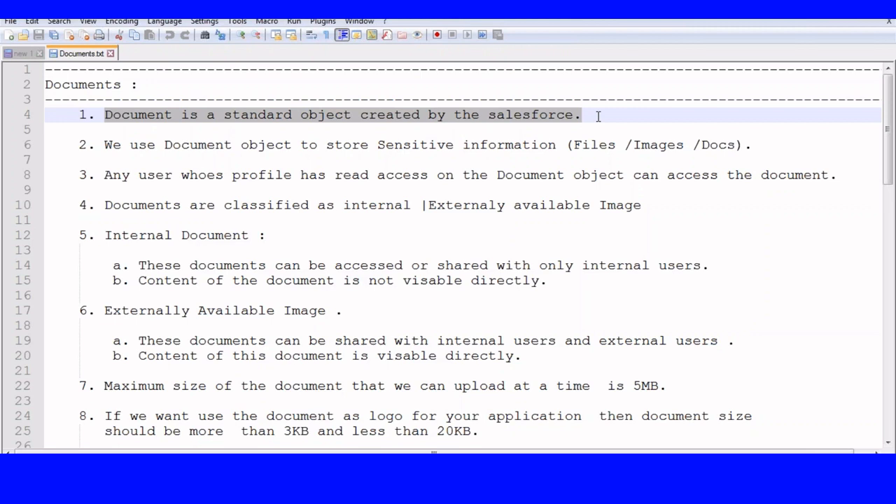
{"action": "left_click_drag", "start_coordinate": [105, 145], "coordinate": [733, 145]}
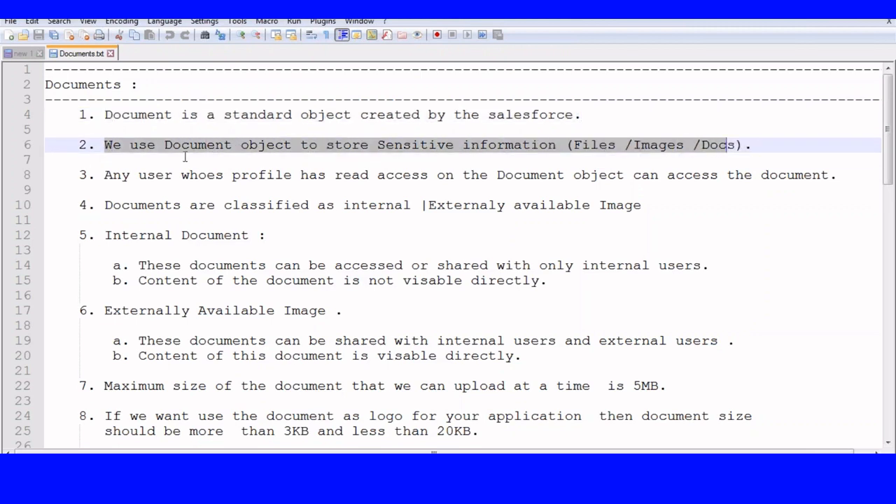
{"action": "left_click", "coordinate": [107, 203]}
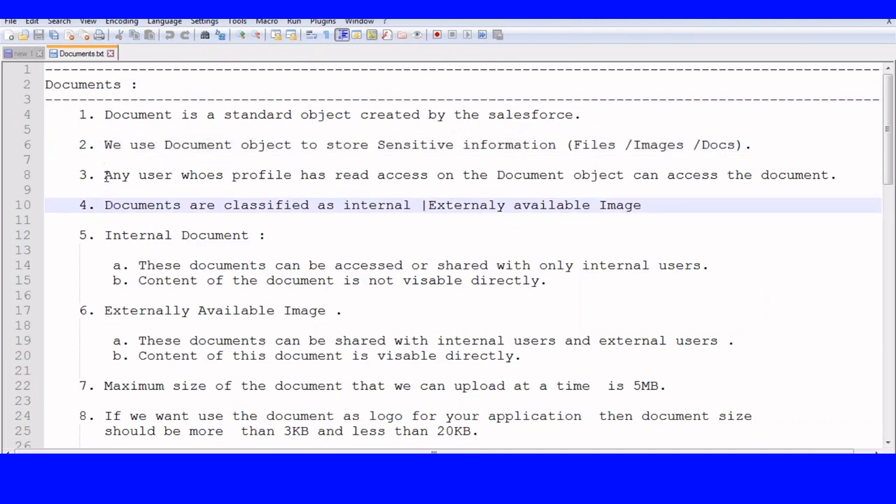
{"action": "left_click_drag", "start_coordinate": [104, 175], "coordinate": [766, 189]}
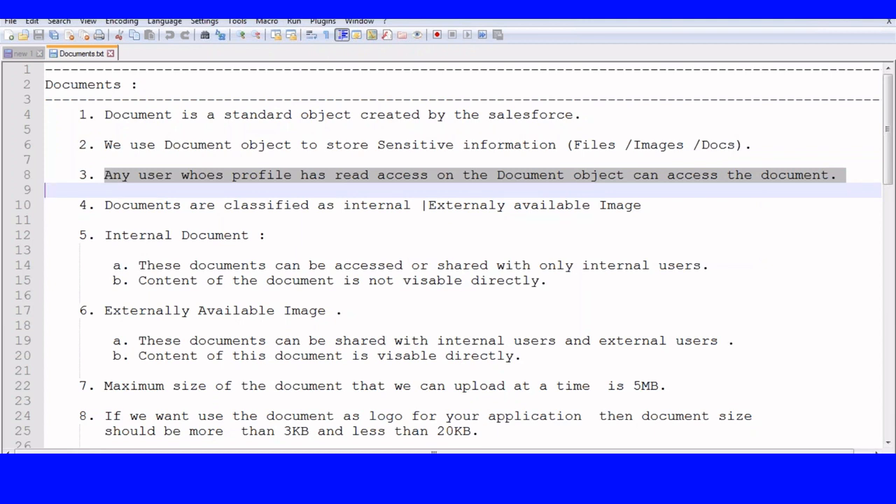
{"action": "left_click_drag", "start_coordinate": [103, 205], "coordinate": [215, 206]}
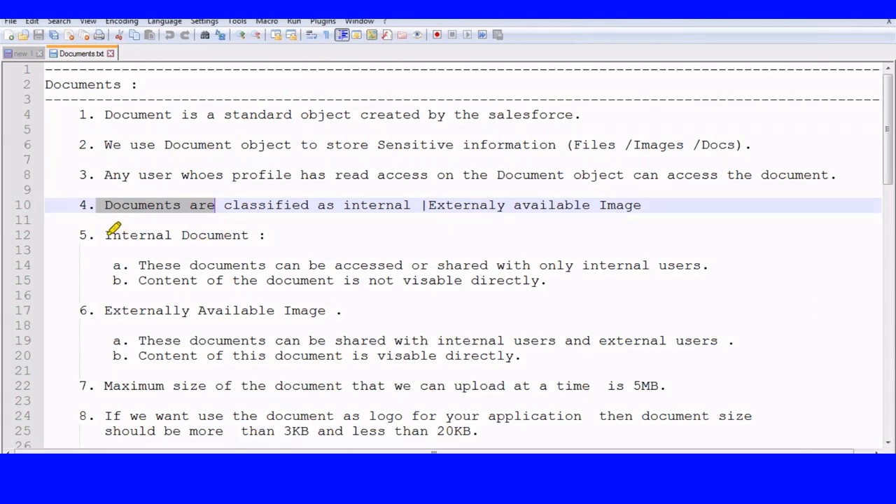
{"action": "left_click_drag", "start_coordinate": [105, 235], "coordinate": [268, 234]}
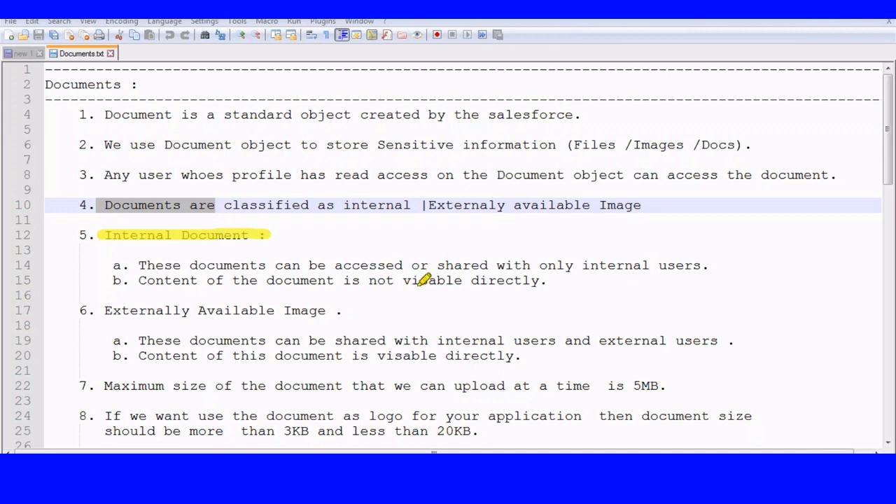
{"action": "left_click_drag", "start_coordinate": [369, 280], "coordinate": [548, 282]}
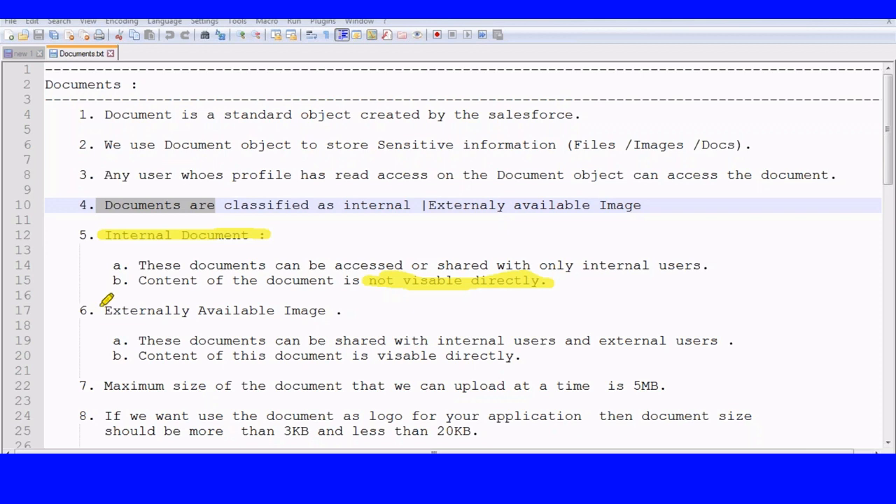
{"action": "left_click_drag", "start_coordinate": [104, 312], "coordinate": [344, 314]}
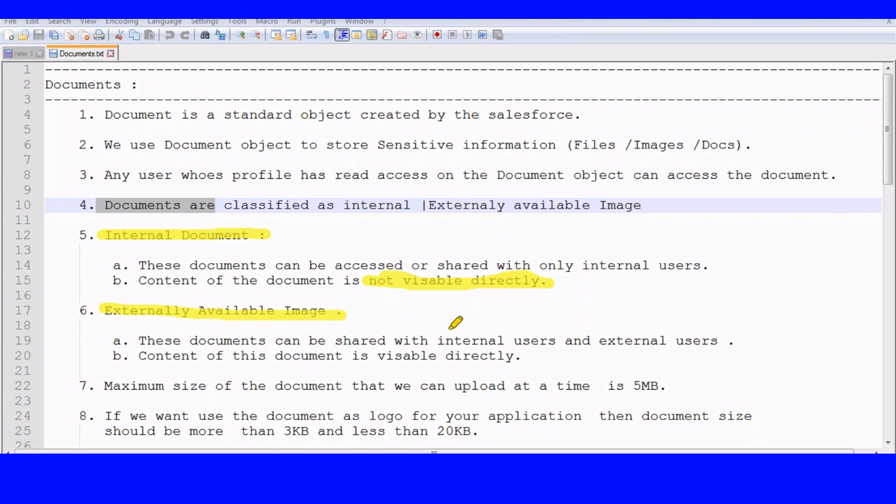
{"action": "left_click_drag", "start_coordinate": [439, 342], "coordinate": [499, 343]}
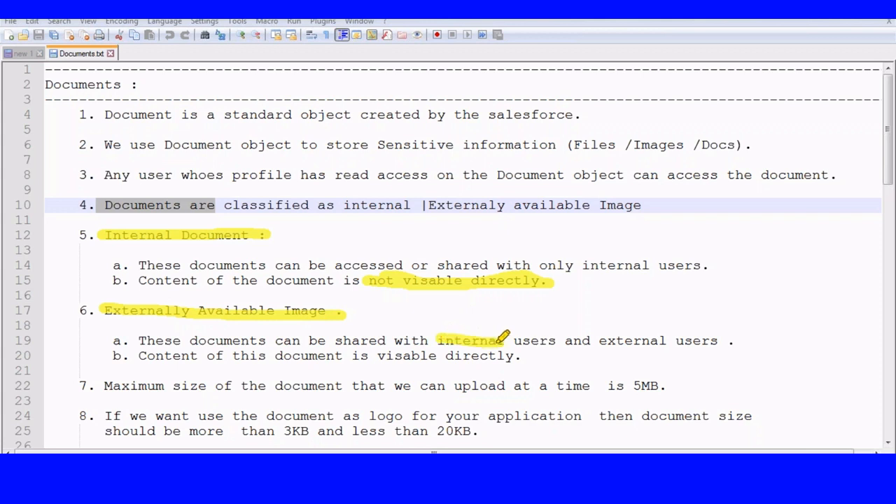
{"action": "left_click_drag", "start_coordinate": [599, 342], "coordinate": [683, 342]}
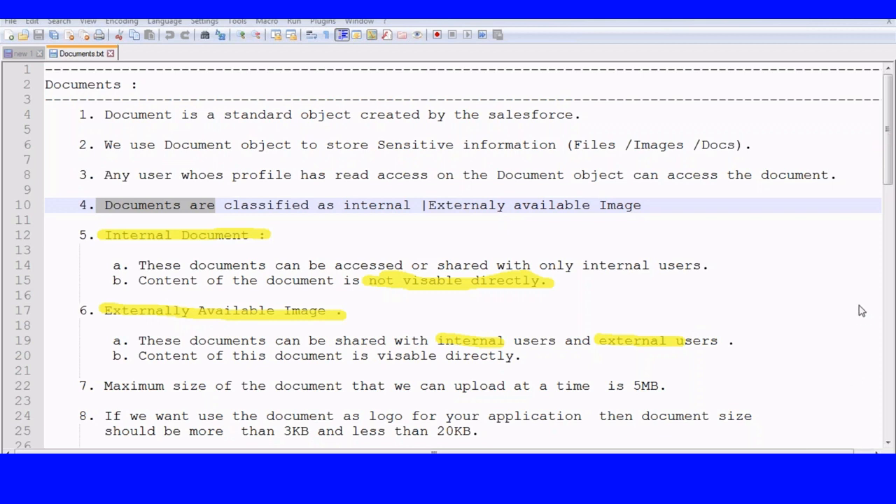
{"action": "left_click_drag", "start_coordinate": [888, 152], "coordinate": [893, 192]}
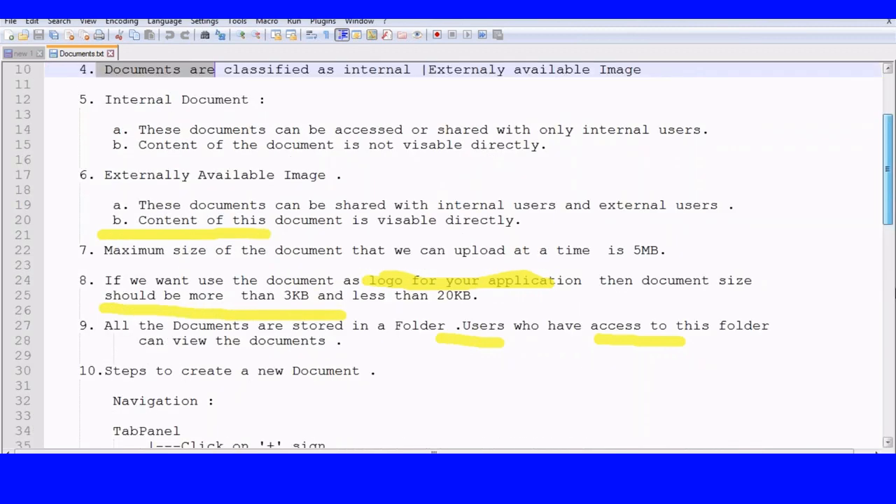
{"action": "left_click", "coordinate": [854, 416]}
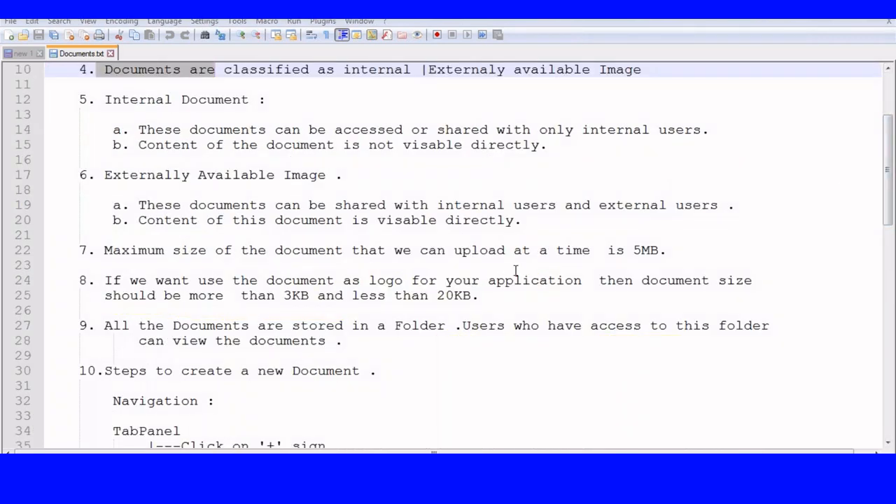
{"action": "left_click_drag", "start_coordinate": [888, 184], "coordinate": [887, 203]}
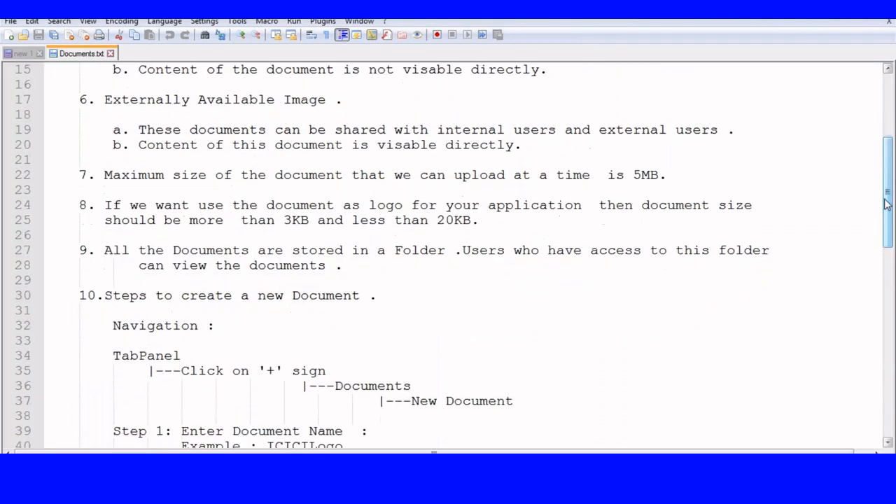
{"action": "left_click", "coordinate": [858, 364]}
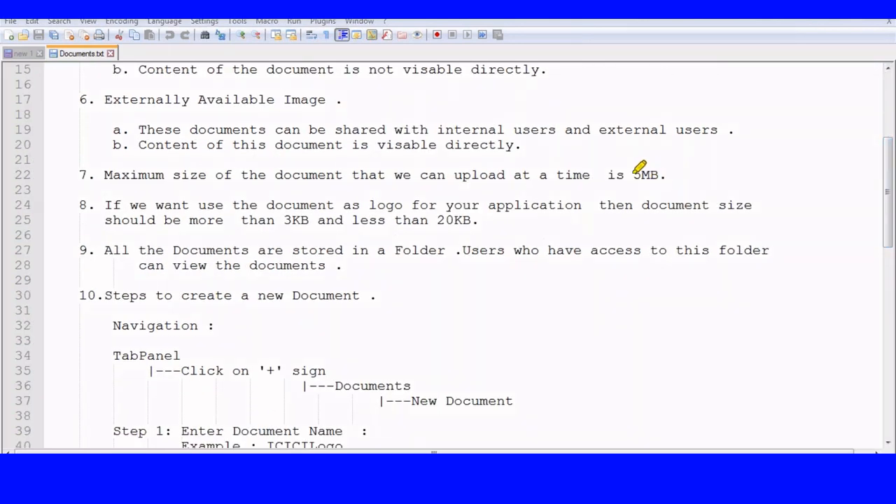
{"action": "left_click_drag", "start_coordinate": [635, 174], "coordinate": [662, 177]}
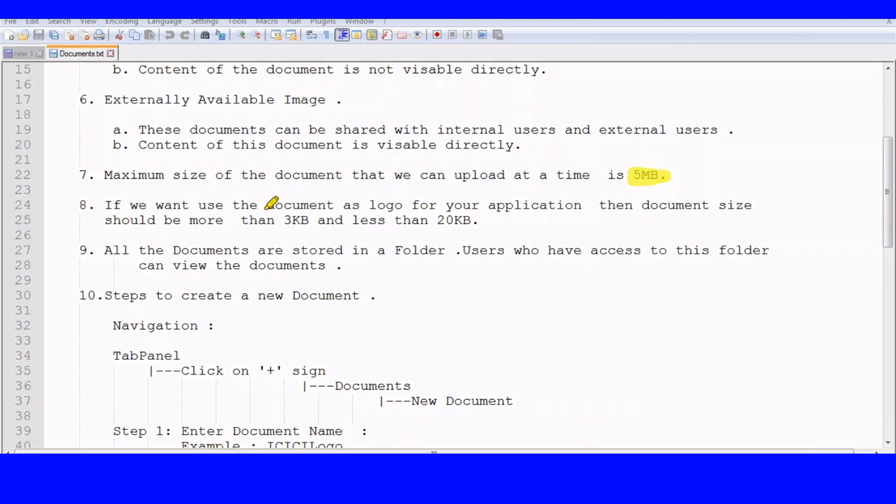
{"action": "left_click_drag", "start_coordinate": [284, 222], "coordinate": [308, 220]}
{"action": "left_click_drag", "start_coordinate": [438, 219], "coordinate": [480, 220]}
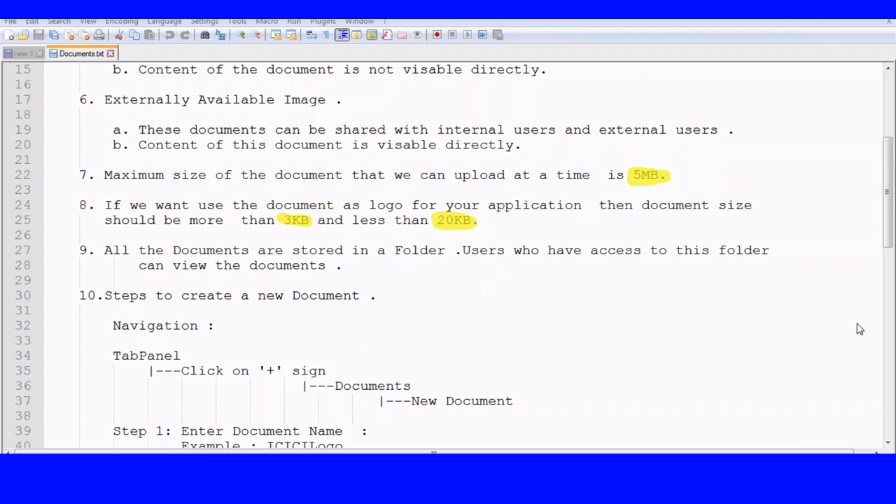
{"action": "scroll", "coordinate": [858, 297], "scroll_direction": "down", "scroll_amount": 3}
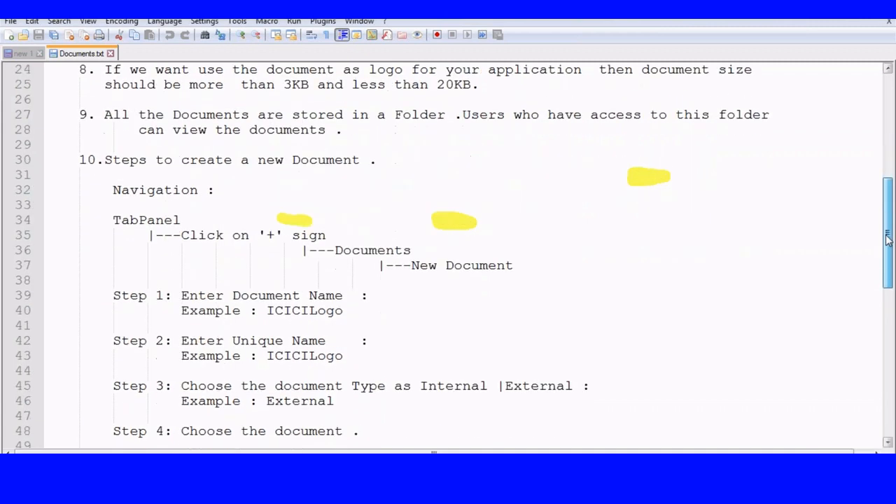
{"action": "left_click", "coordinate": [860, 463]}
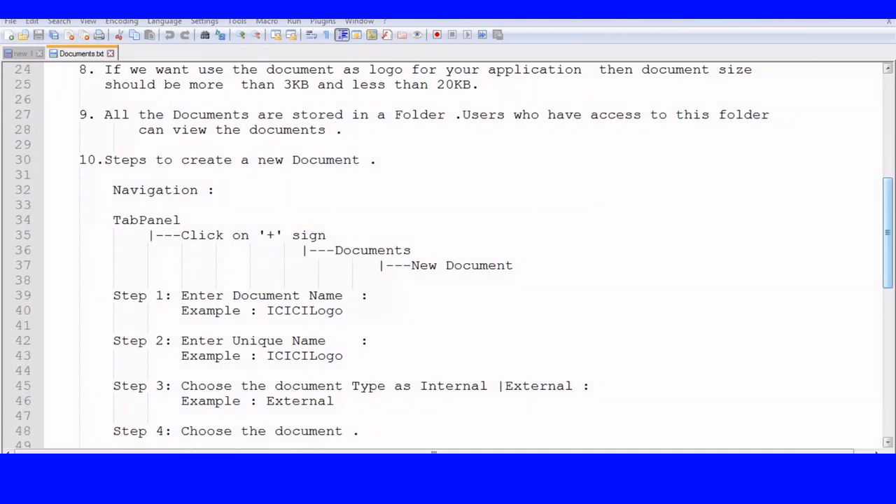
{"action": "double_click", "coordinate": [124, 219]}
{"action": "double_click", "coordinate": [238, 235]}
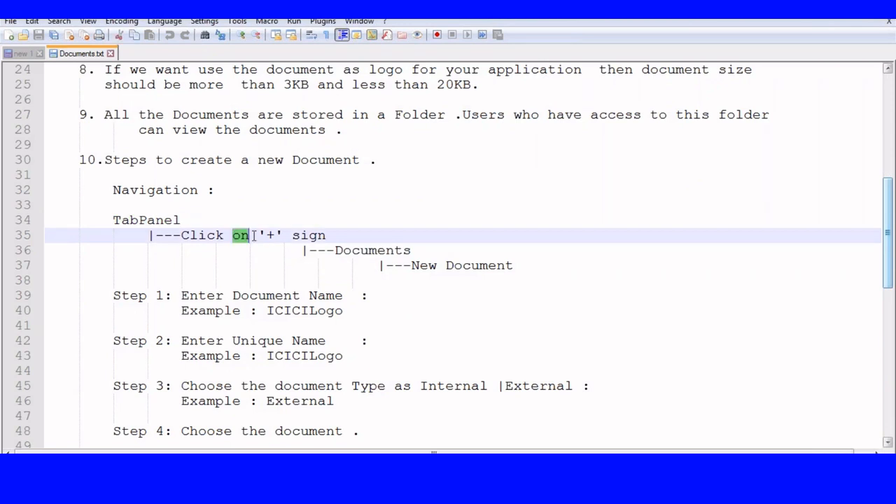
{"action": "double_click", "coordinate": [375, 250]}
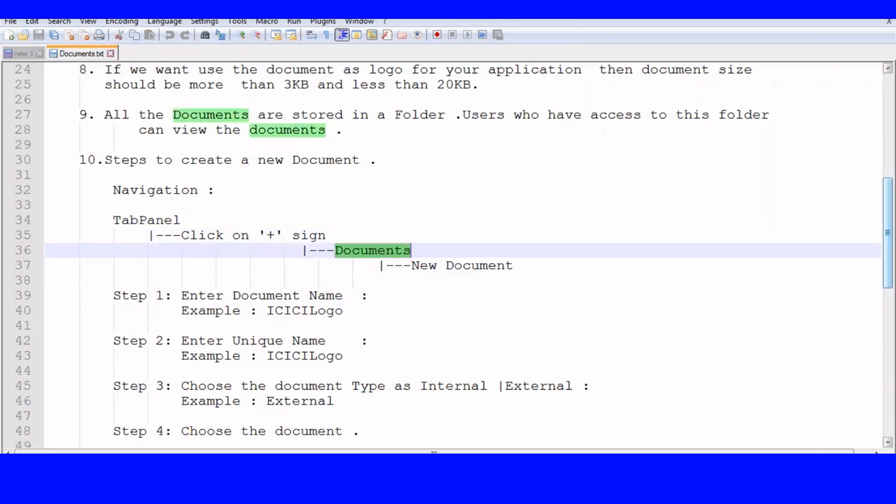
{"action": "double_click", "coordinate": [459, 265]}
{"action": "scroll", "coordinate": [452, 297], "scroll_direction": "down", "scroll_amount": 2}
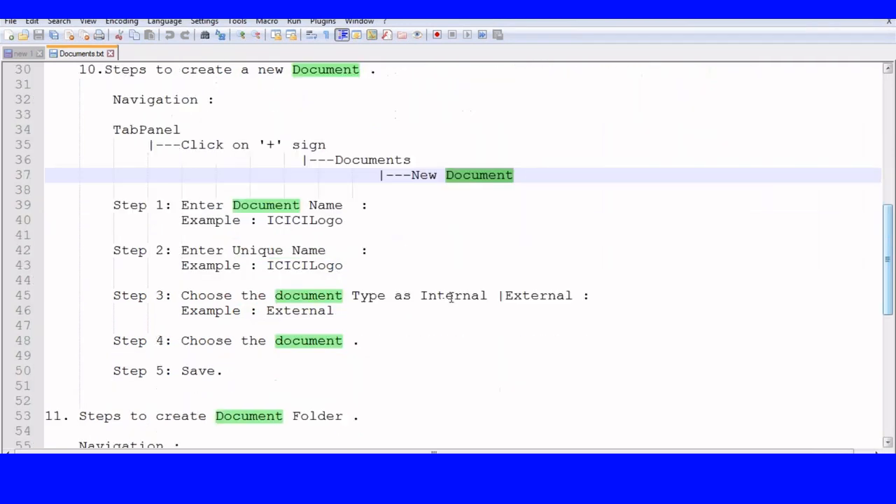
{"action": "scroll", "coordinate": [366, 203], "scroll_direction": "down", "scroll_amount": 2}
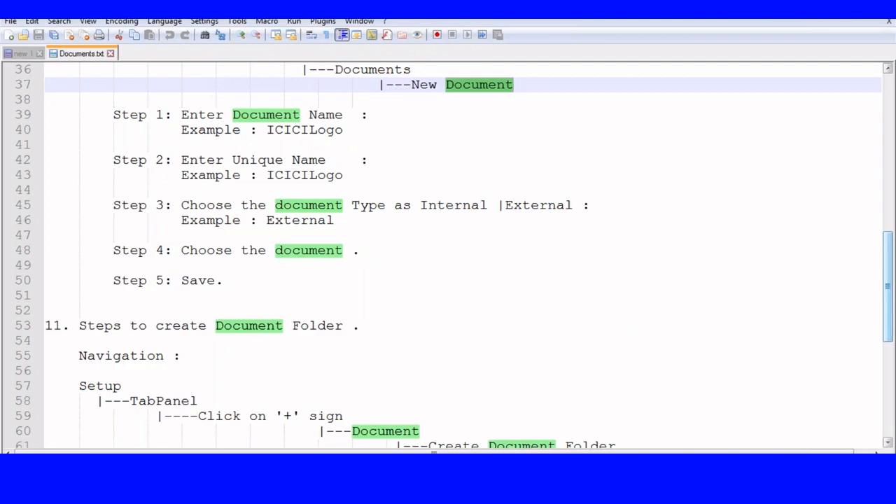
{"action": "left_click", "coordinate": [171, 484]}
- Go to the Documents home page through the All Tabs list
{"action": "scroll", "coordinate": [240, 106], "scroll_direction": "up", "scroll_amount": 3}
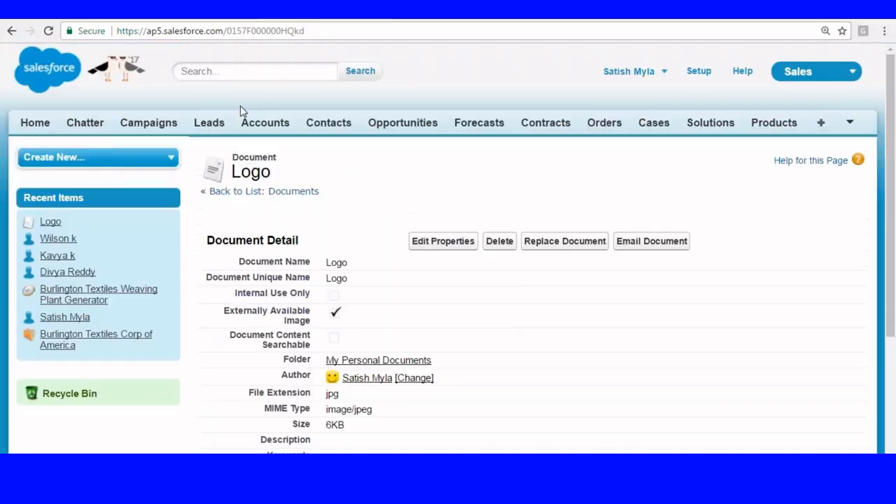
{"action": "left_click", "coordinate": [824, 124]}
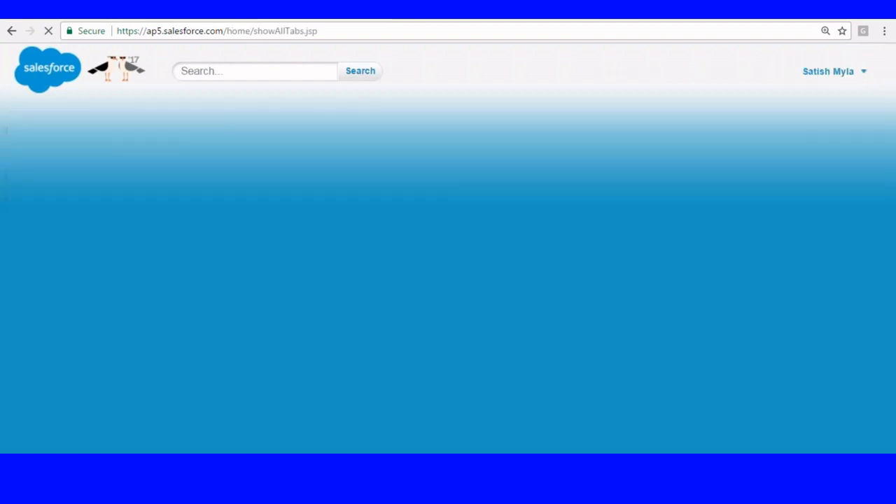
{"action": "scroll", "coordinate": [486, 160], "scroll_direction": "down", "scroll_amount": 5}
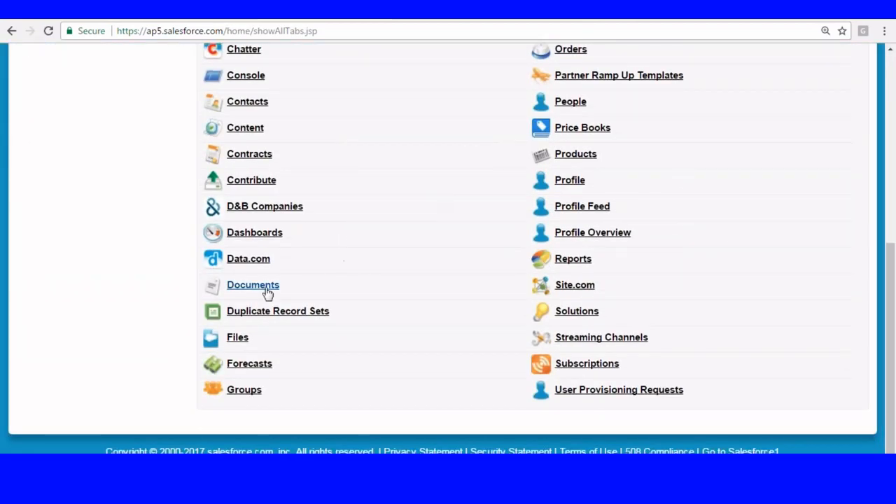
{"action": "left_click", "coordinate": [266, 290]}
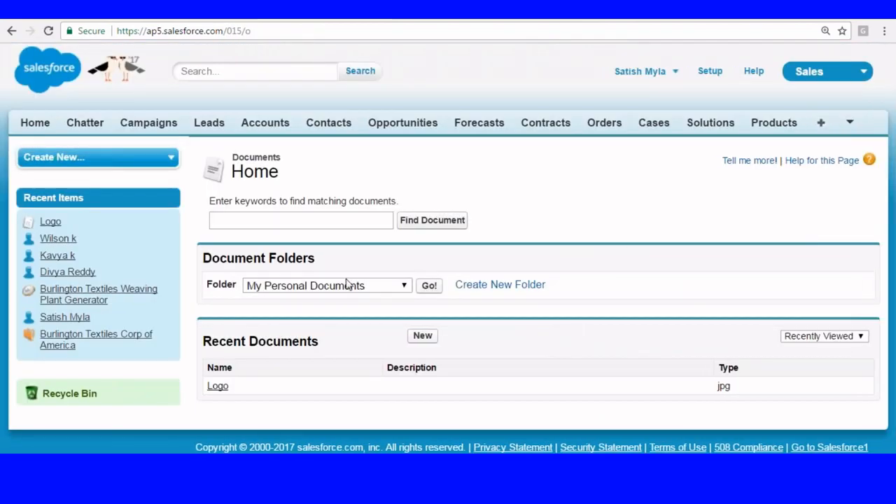
- Start a new document upload and view the available Folder options
{"action": "left_click", "coordinate": [423, 337]}
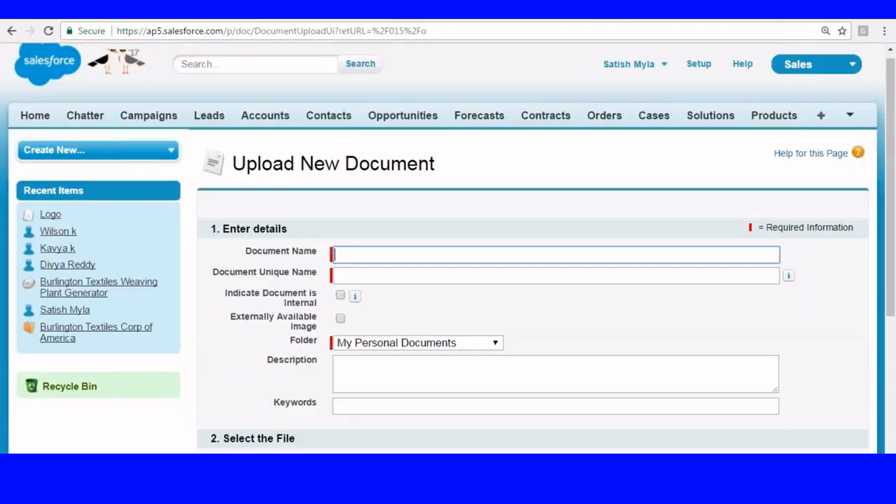
{"action": "scroll", "coordinate": [381, 236], "scroll_direction": "down", "scroll_amount": 4}
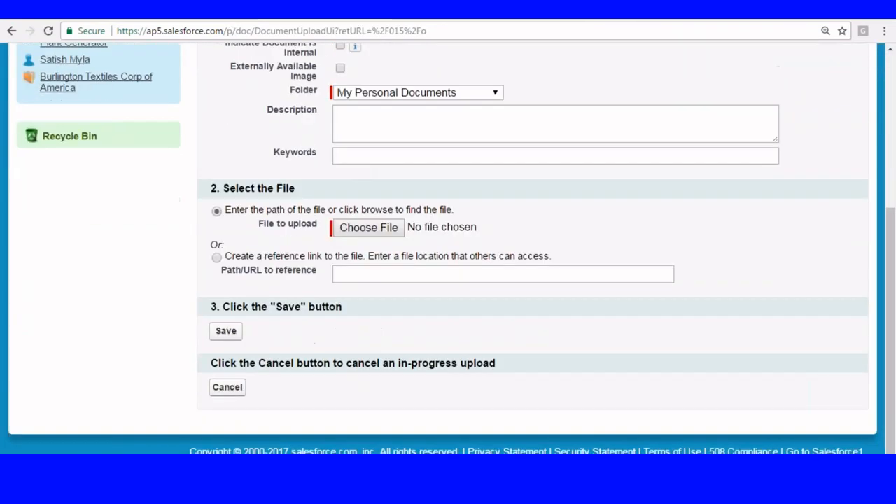
{"action": "left_click", "coordinate": [424, 92]}
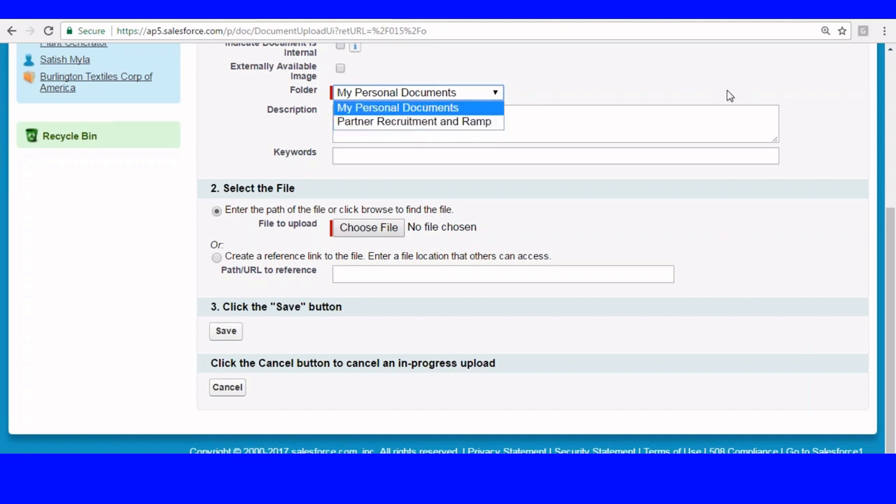
{"action": "scroll", "coordinate": [732, 102], "scroll_direction": "up", "scroll_amount": 4}
- Go to the Documents home page through the All Tabs list
{"action": "left_click", "coordinate": [825, 127]}
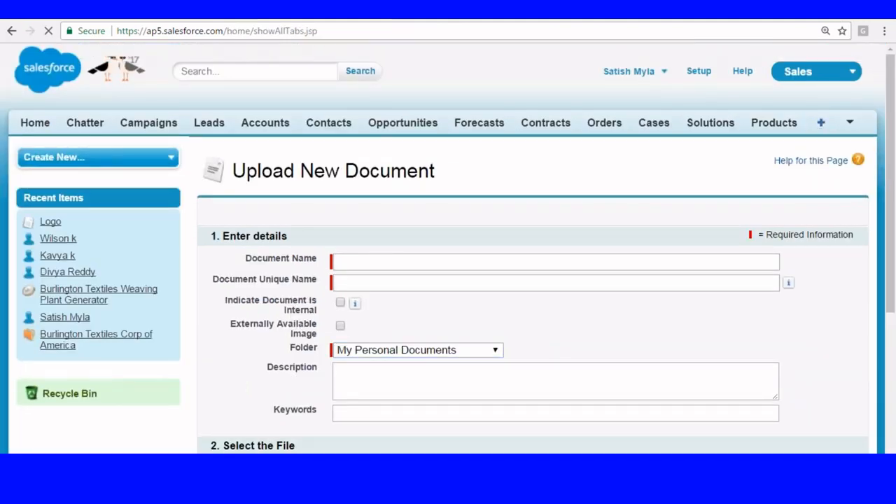
{"action": "scroll", "coordinate": [408, 123], "scroll_direction": "down", "scroll_amount": 1}
{"action": "scroll", "coordinate": [362, 180], "scroll_direction": "down", "scroll_amount": 5}
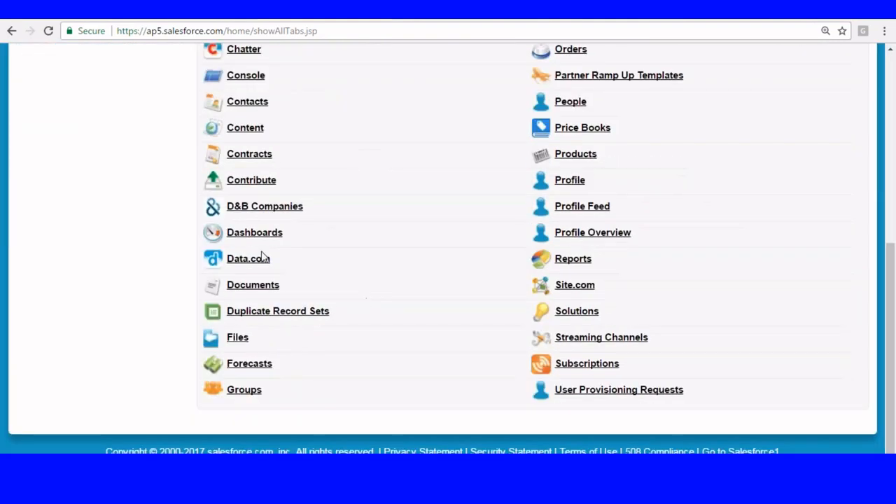
{"action": "left_click", "coordinate": [252, 286]}
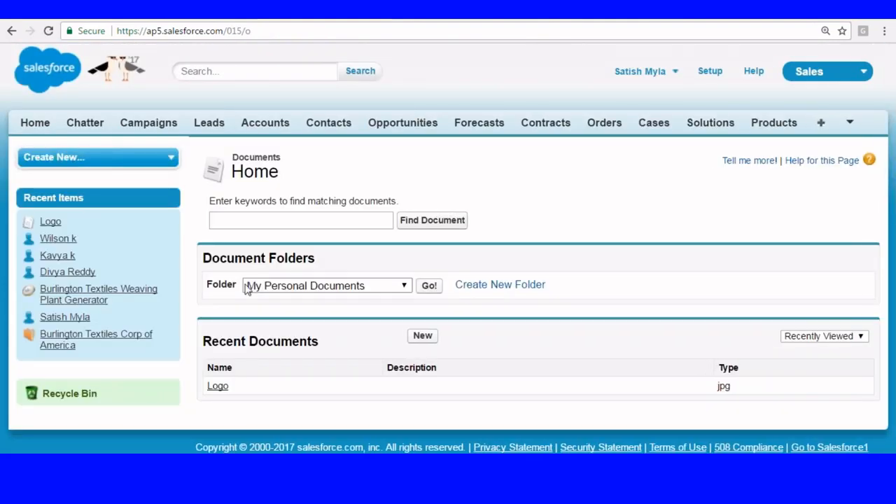
{"action": "left_click_drag", "start_coordinate": [204, 258], "coordinate": [325, 260]}
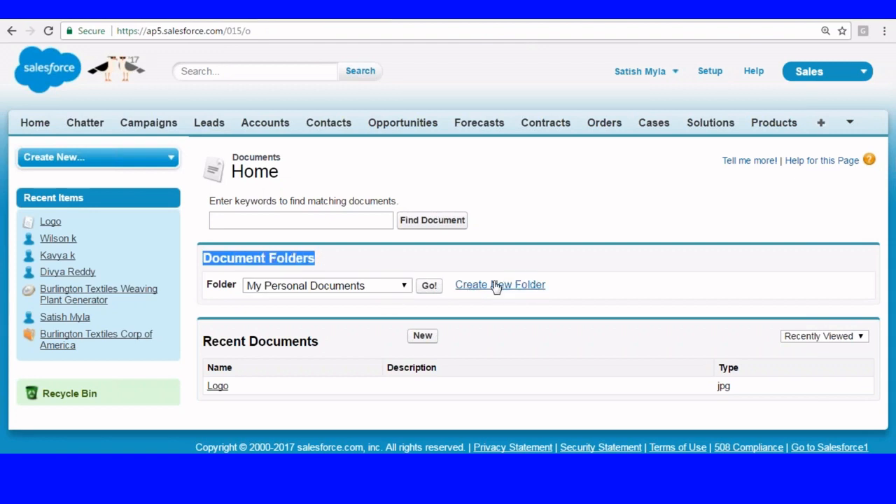
- Create a new folder labelled CapitalDocuments with Read/Write public folder access
{"action": "left_click", "coordinate": [518, 286]}
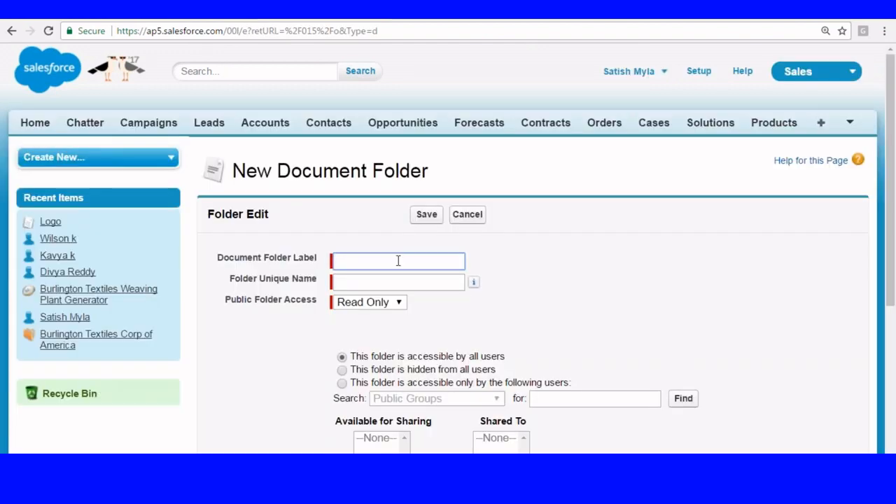
{"action": "type", "text": "Capitl"}
{"action": "type", "text": "lD"}
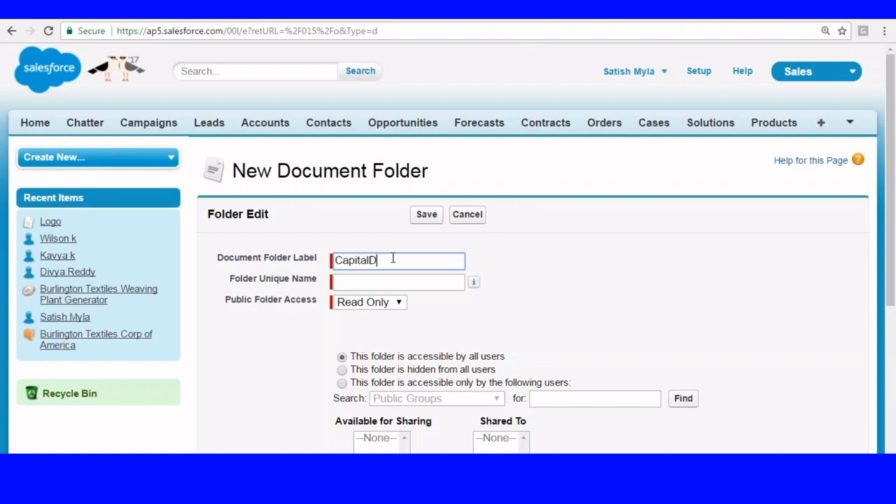
{"action": "type", "text": "ocuments"}
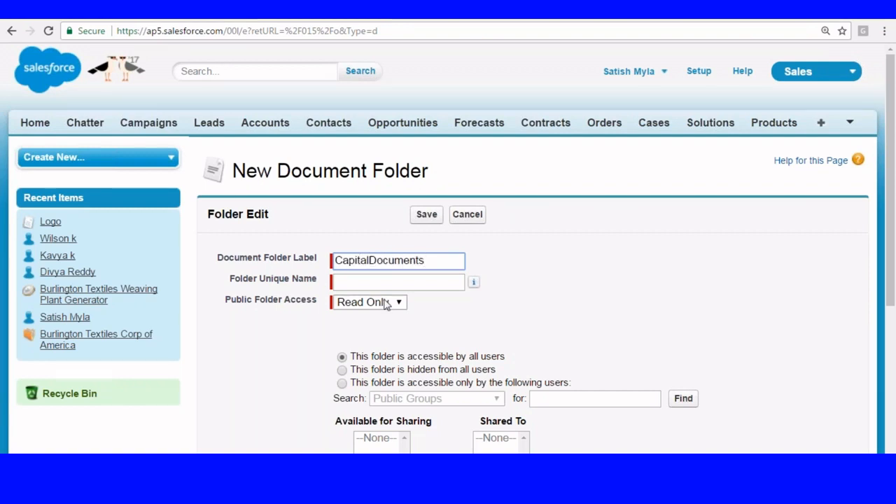
{"action": "left_click", "coordinate": [372, 281]}
{"action": "scroll", "coordinate": [530, 273], "scroll_direction": "down", "scroll_amount": 2}
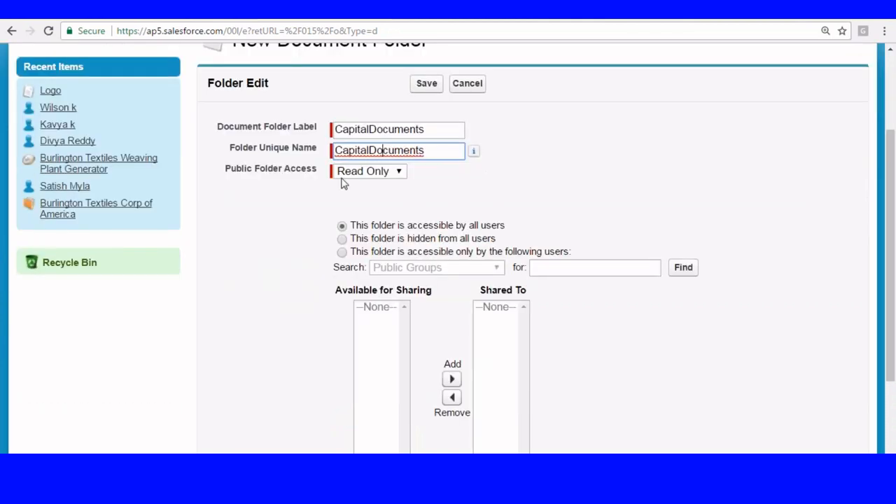
{"action": "left_click", "coordinate": [362, 173]}
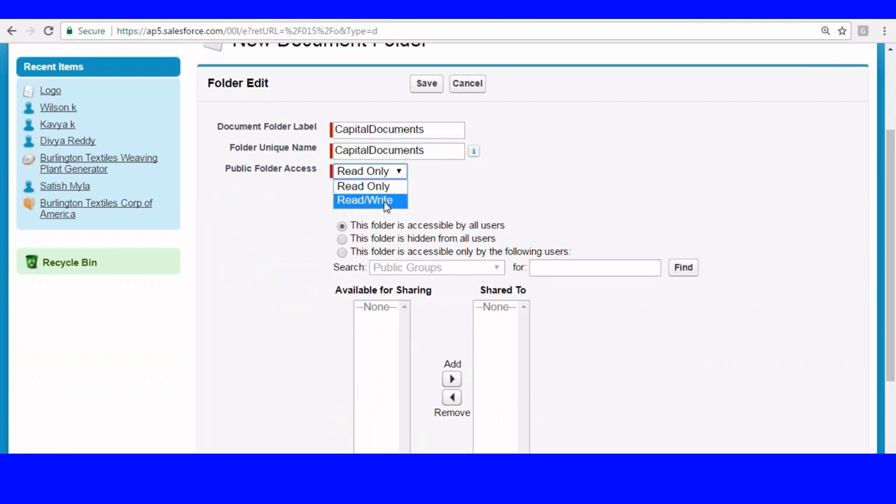
{"action": "left_click", "coordinate": [371, 201]}
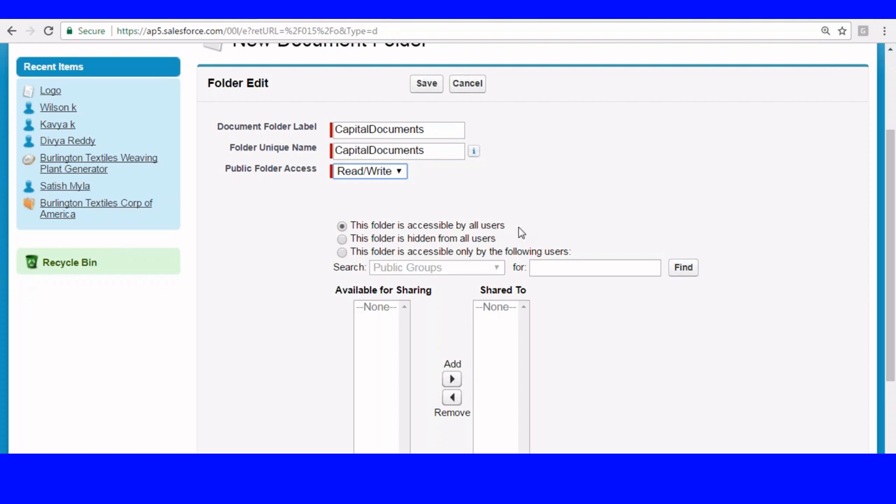
- Share the CapitalDocuments folder with the CEO, Clerk and HRExecutive roles
{"action": "left_click", "coordinate": [343, 252]}
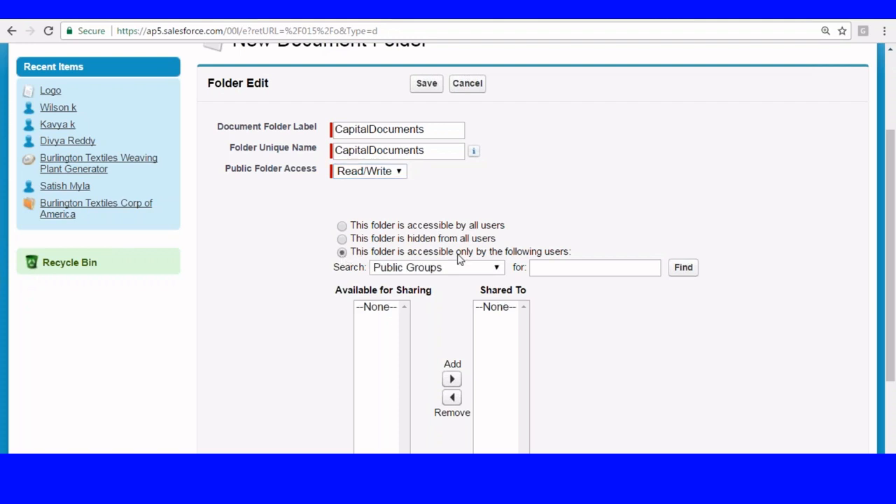
{"action": "left_click", "coordinate": [470, 266]}
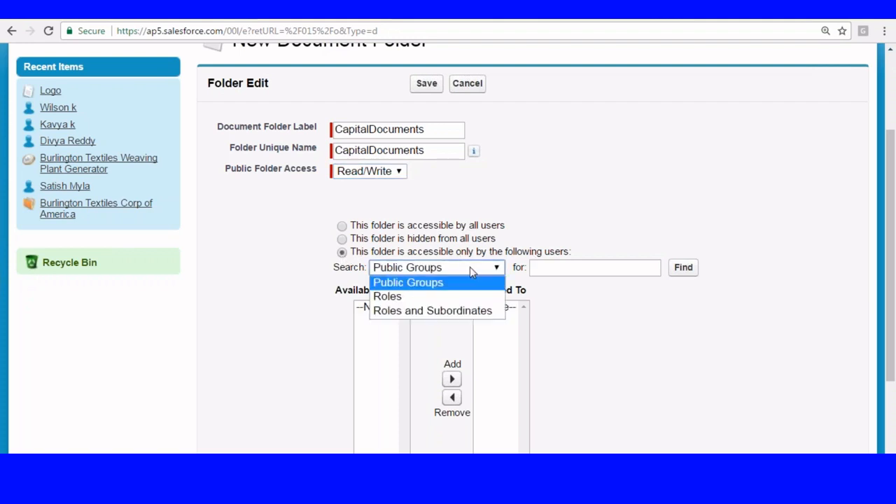
{"action": "left_click", "coordinate": [392, 299]}
{"action": "left_click", "coordinate": [378, 308]}
{"action": "left_click", "coordinate": [378, 322], "text": "shift"}
{"action": "scroll", "coordinate": [392, 323], "scroll_direction": "down", "scroll_amount": 1}
{"action": "left_click", "coordinate": [477, 362]}
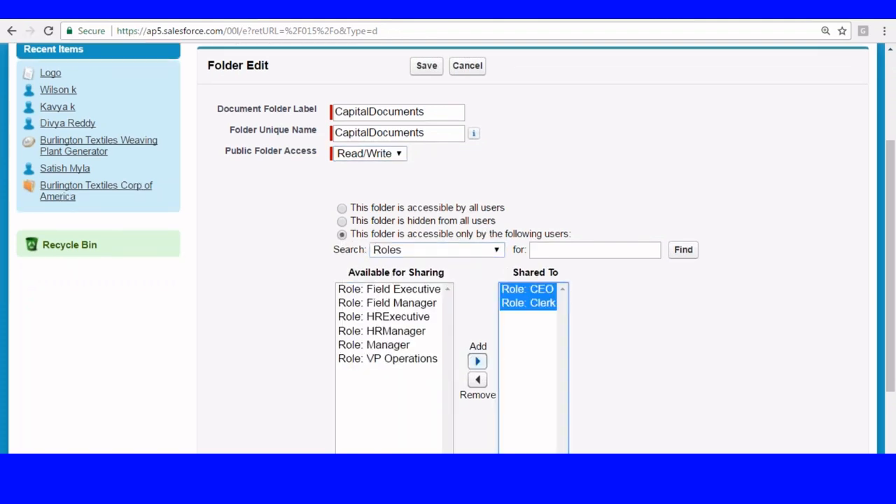
{"action": "left_click", "coordinate": [404, 316]}
{"action": "left_click", "coordinate": [477, 361]}
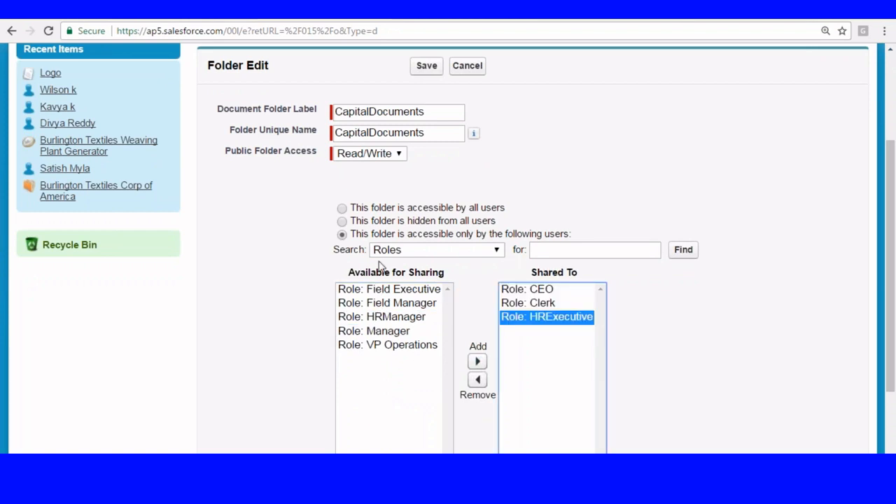
- Try the other access options, then make the folder accessible by all users and save
{"action": "left_click", "coordinate": [342, 208]}
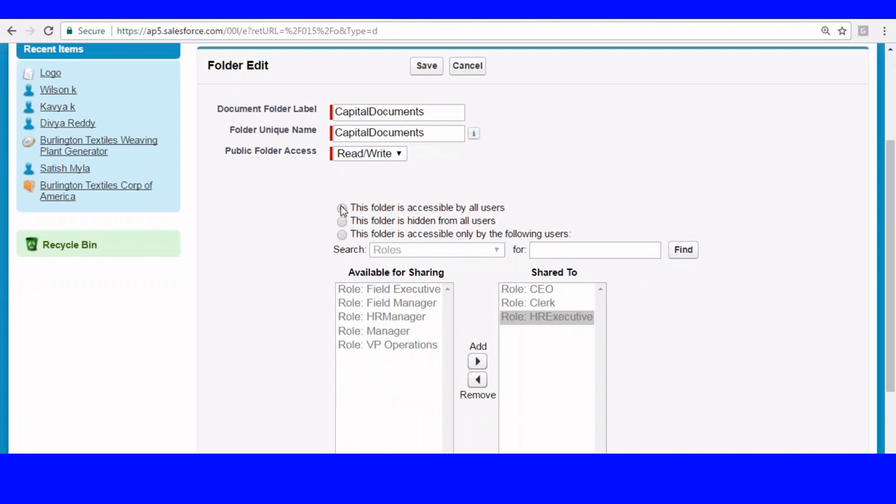
{"action": "left_click", "coordinate": [341, 222]}
{"action": "left_click", "coordinate": [342, 235]}
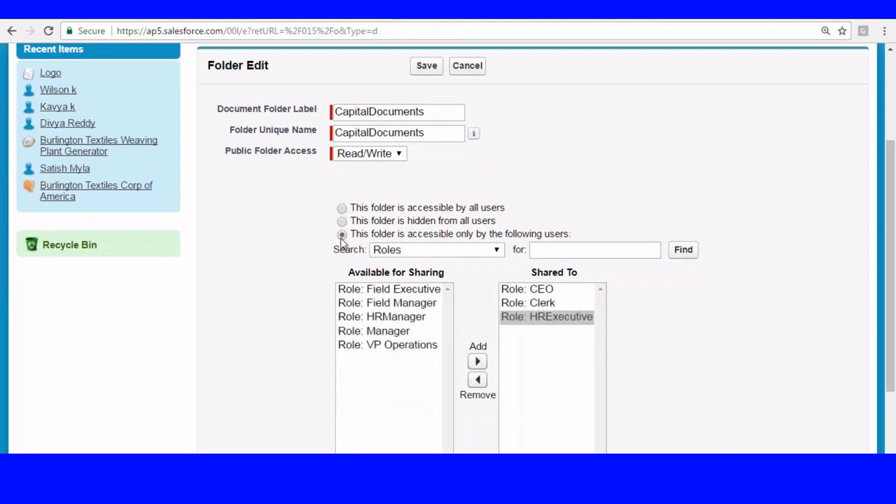
{"action": "left_click", "coordinate": [342, 208]}
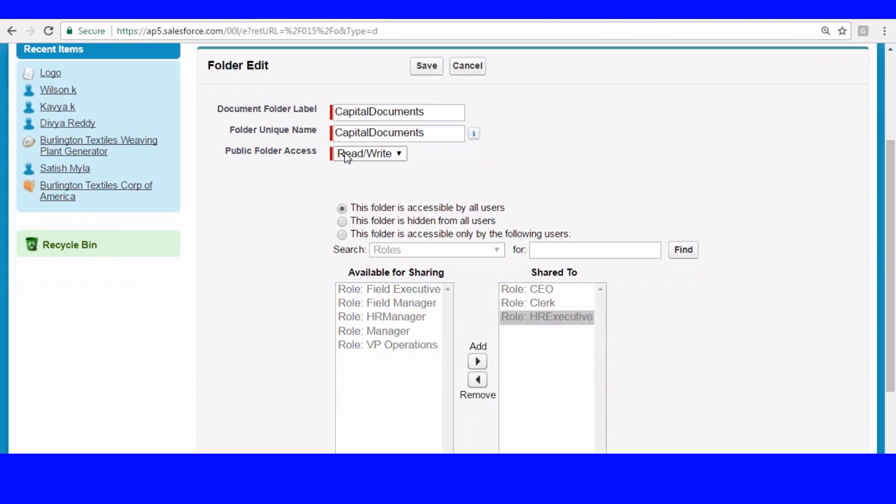
{"action": "left_click", "coordinate": [426, 68]}
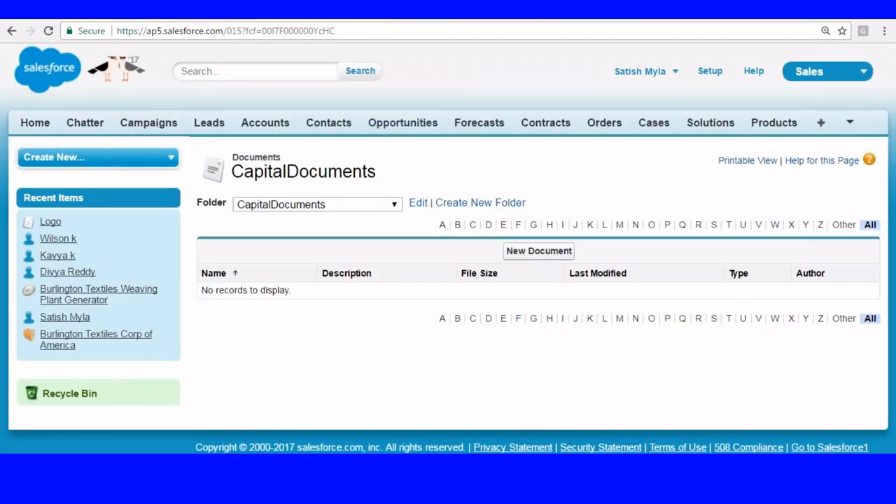
- Name a new document 'Document Notes' (Document_Notes), internal use only, in CapitalDocuments
{"action": "left_click", "coordinate": [513, 254]}
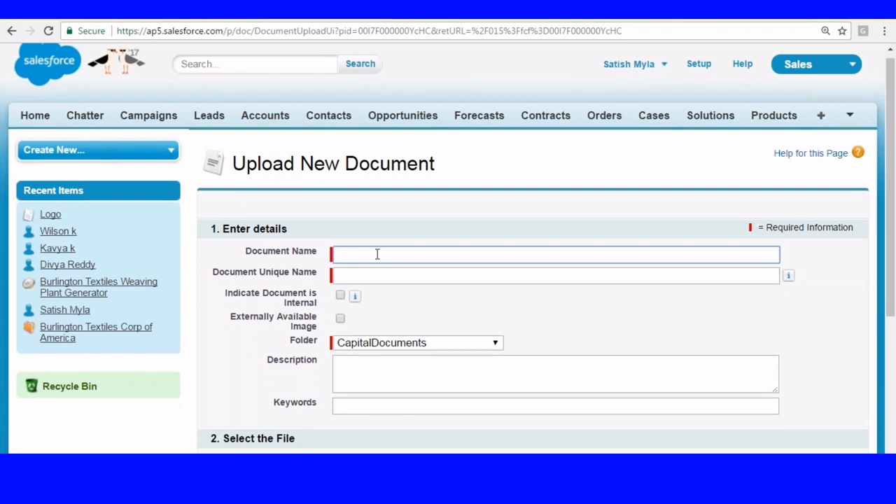
{"action": "type", "text": "Document Notes"}
{"action": "left_click", "coordinate": [395, 276]}
{"action": "scroll", "coordinate": [397, 280], "scroll_direction": "down", "scroll_amount": 1}
{"action": "scroll", "coordinate": [396, 280], "scroll_direction": "down", "scroll_amount": 2}
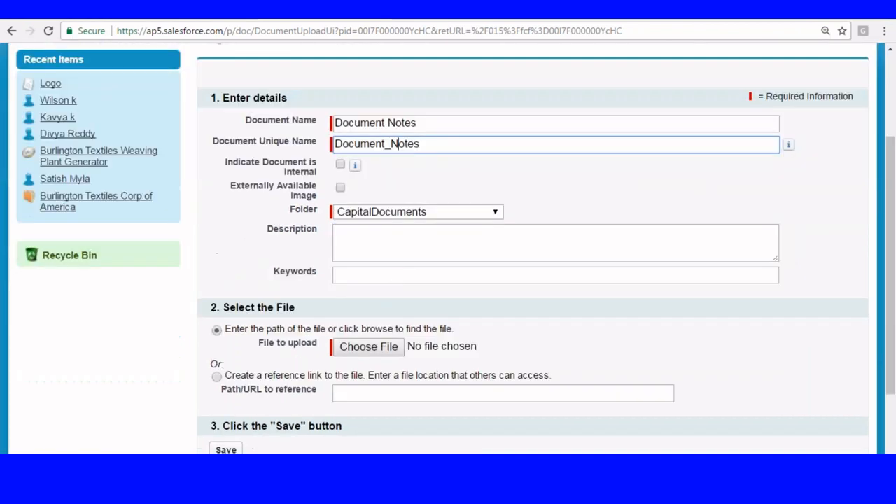
{"action": "left_click", "coordinate": [340, 165]}
{"action": "scroll", "coordinate": [456, 194], "scroll_direction": "down", "scroll_amount": 2}
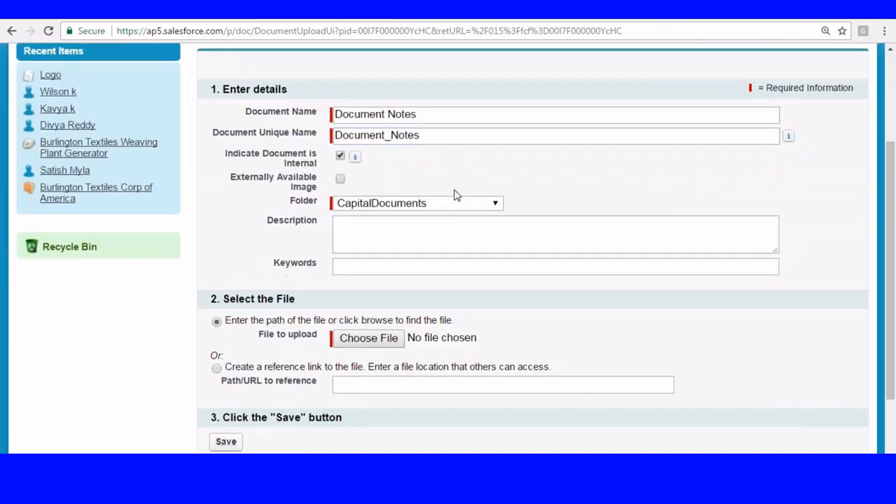
{"action": "left_click", "coordinate": [364, 97]}
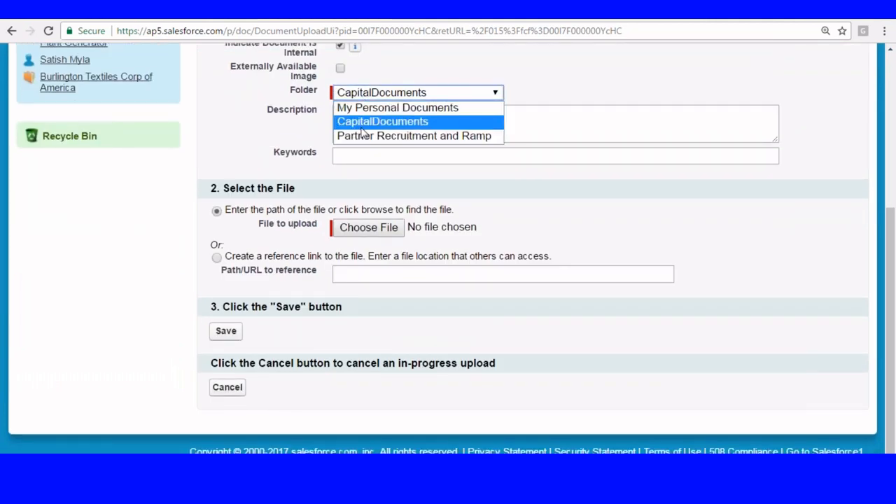
{"action": "left_click", "coordinate": [349, 121]}
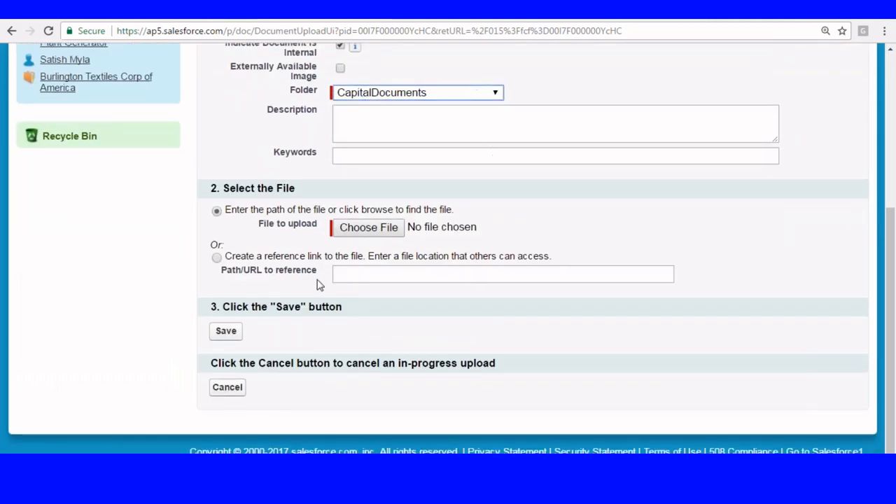
- Attach Map.txt from the Desktop, save the document and review its detail page
{"action": "left_click", "coordinate": [372, 234]}
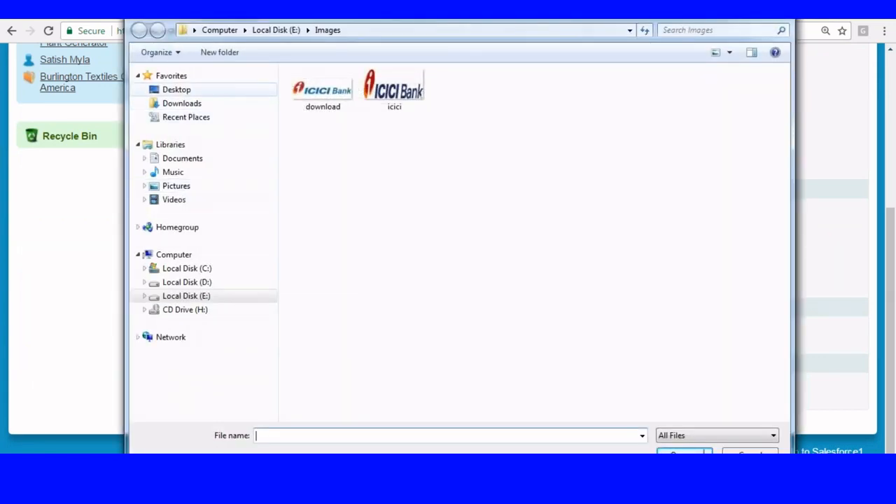
{"action": "left_click", "coordinate": [185, 89]}
{"action": "left_click", "coordinate": [312, 90]}
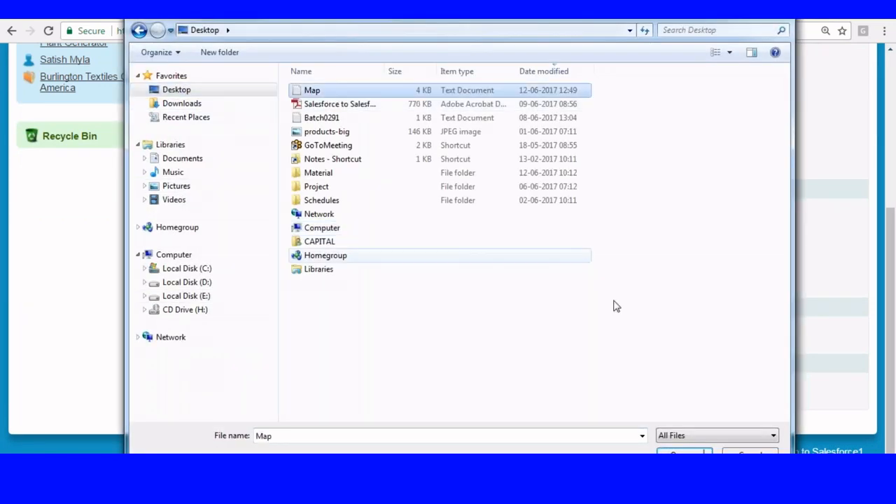
{"action": "left_click", "coordinate": [683, 452]}
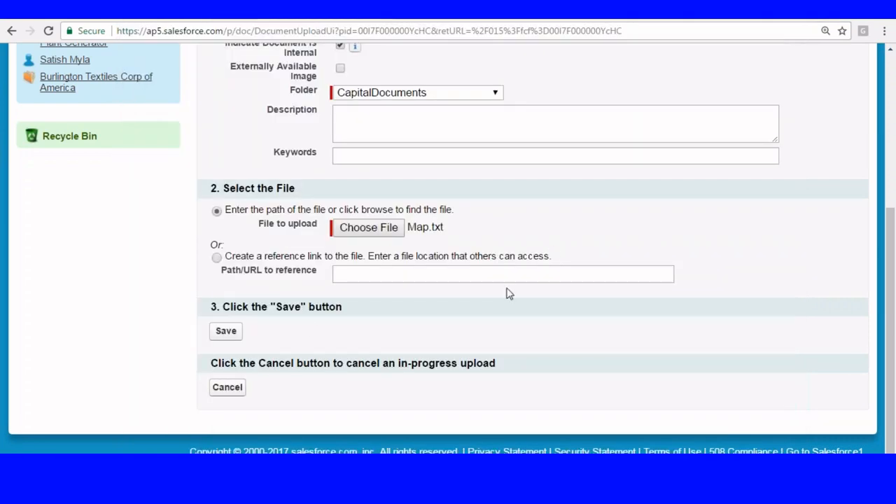
{"action": "left_click", "coordinate": [227, 332]}
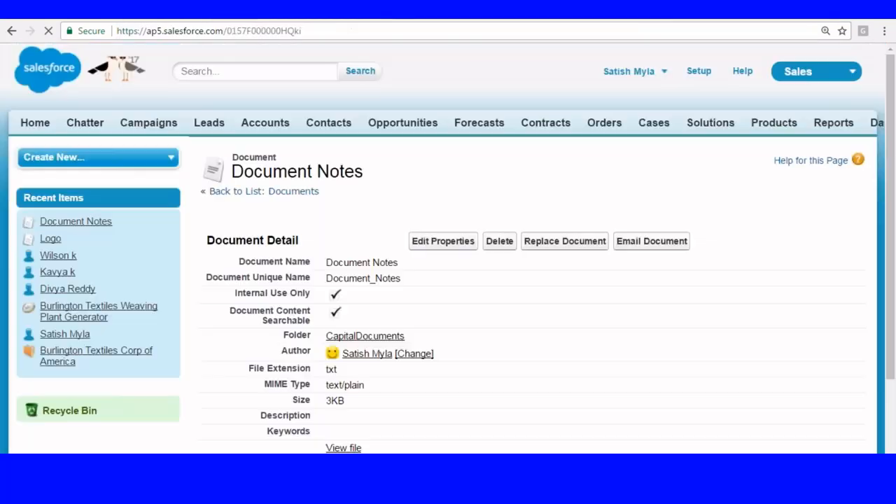
{"action": "scroll", "coordinate": [355, 237], "scroll_direction": "down", "scroll_amount": 1}
{"action": "scroll", "coordinate": [356, 237], "scroll_direction": "down", "scroll_amount": 1}
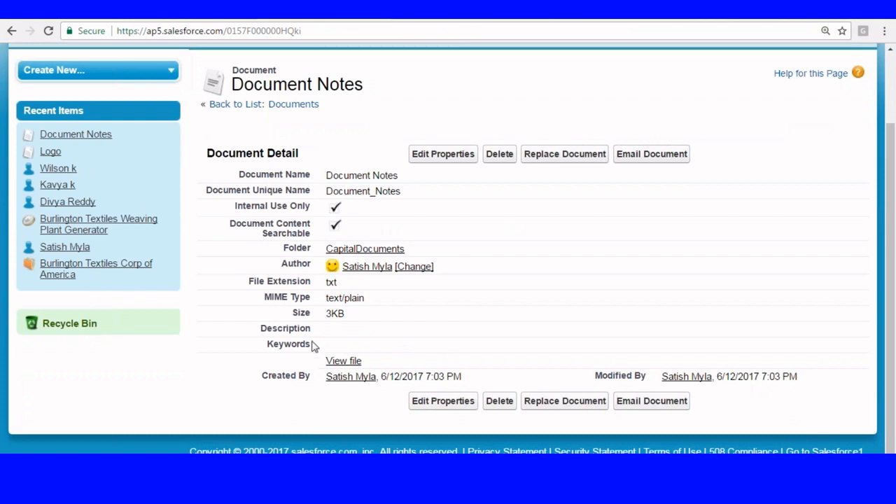
- In Documents.txt, highlight the Setup, TabPanel, '+', Document and Create Document Folder steps
{"action": "left_click", "coordinate": [465, 489]}
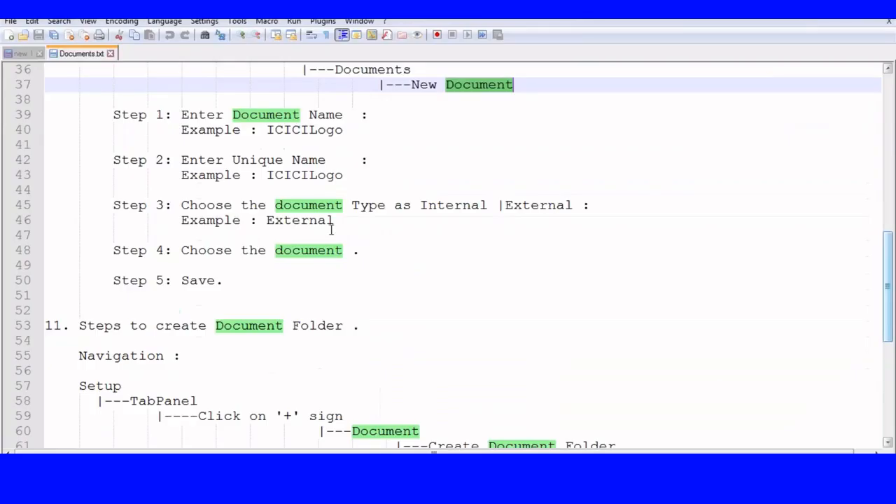
{"action": "scroll", "coordinate": [433, 224], "scroll_direction": "down", "scroll_amount": 4}
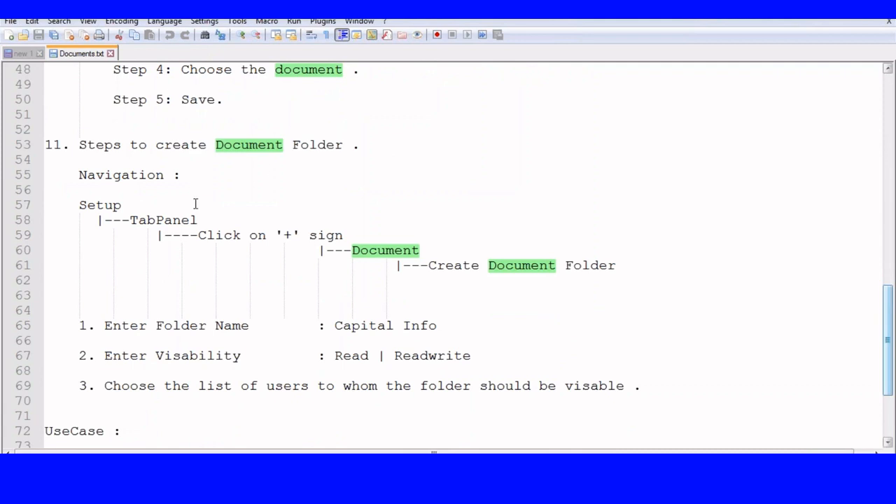
{"action": "double_click", "coordinate": [91, 204]}
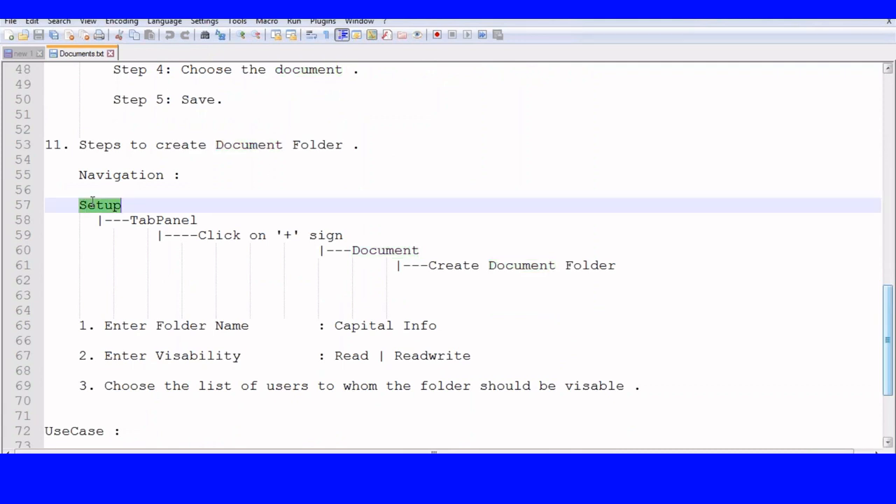
{"action": "double_click", "coordinate": [168, 219]}
{"action": "double_click", "coordinate": [300, 235]}
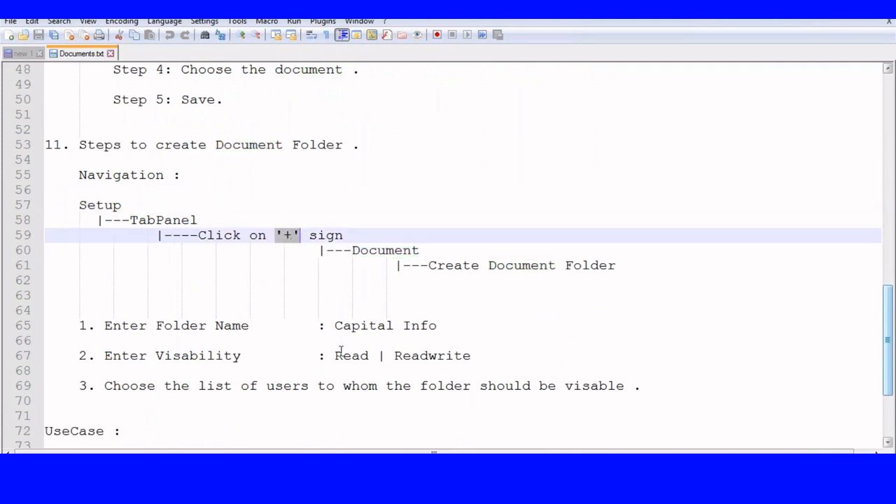
{"action": "double_click", "coordinate": [378, 250]}
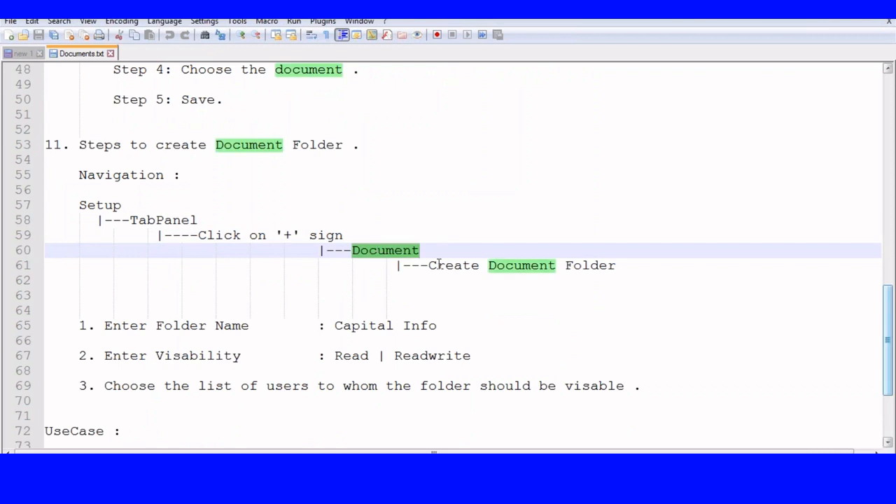
{"action": "left_click_drag", "start_coordinate": [427, 265], "coordinate": [622, 265]}
- Highlight the Capital Info example and Read | Readwrite options, then close Documents.txt
{"action": "scroll", "coordinate": [420, 217], "scroll_direction": "down", "scroll_amount": 3}
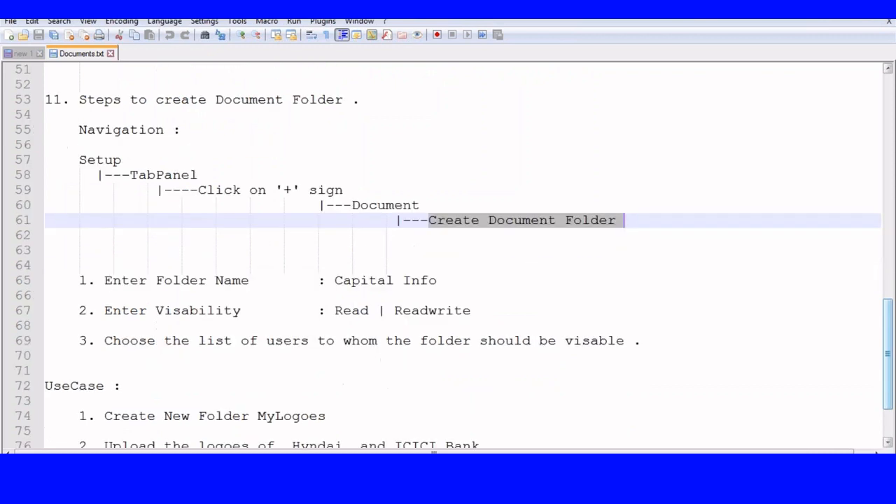
{"action": "left_click", "coordinate": [337, 189]}
{"action": "left_click_drag", "start_coordinate": [340, 188], "coordinate": [437, 190]}
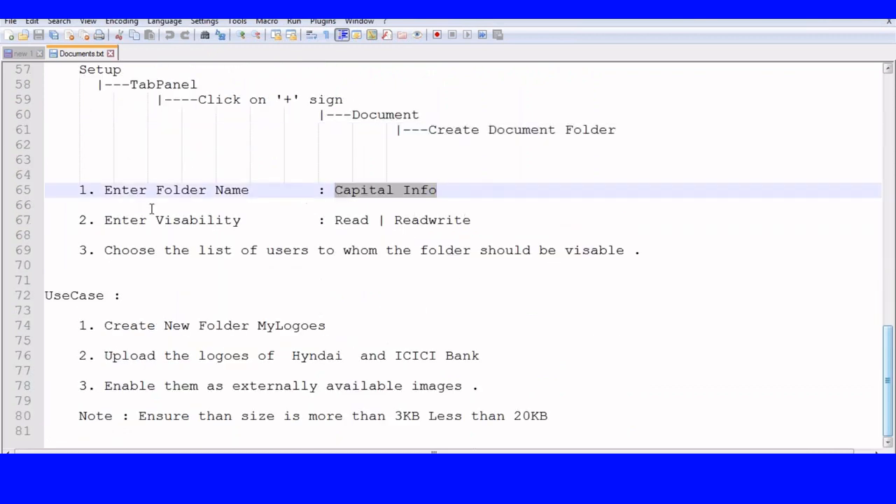
{"action": "left_click_drag", "start_coordinate": [342, 220], "coordinate": [498, 220]}
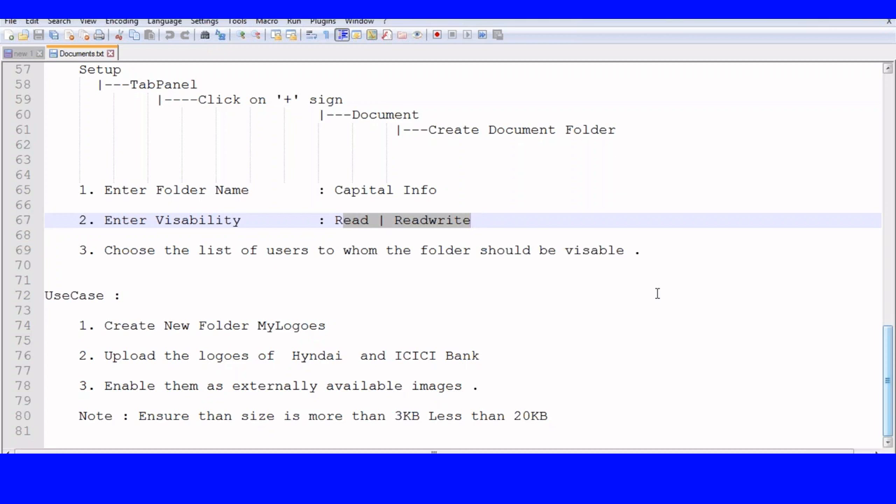
{"action": "scroll", "coordinate": [654, 288], "scroll_direction": "up", "scroll_amount": 5}
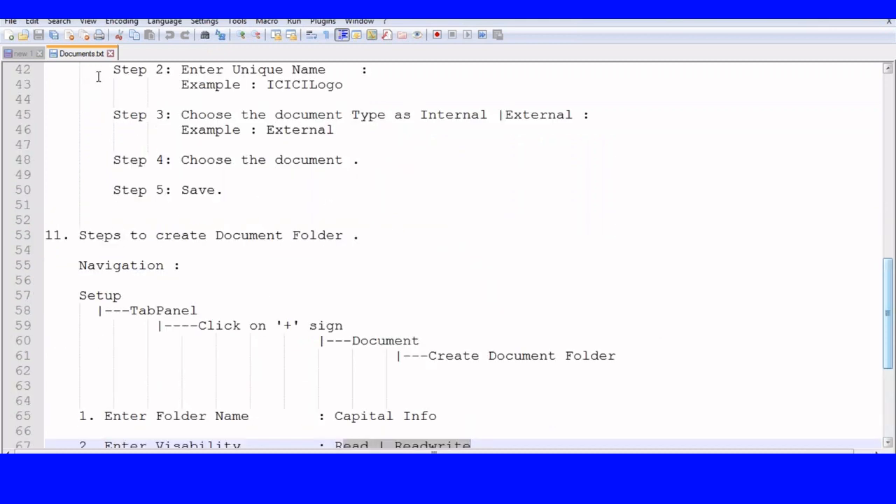
{"action": "left_click", "coordinate": [110, 54]}
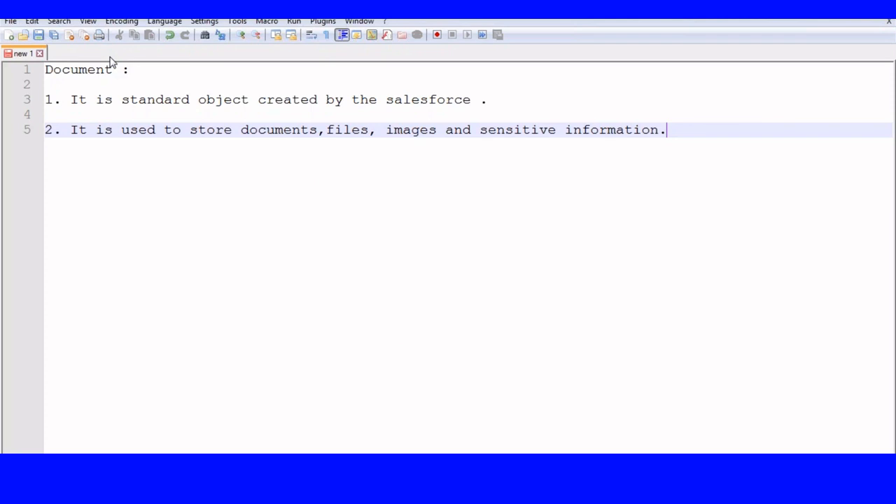
- Select and delete all the Document notes text in the new 1 tab
{"action": "left_click_drag", "start_coordinate": [47, 70], "coordinate": [606, 160]}
{"action": "key", "text": "Delete"}
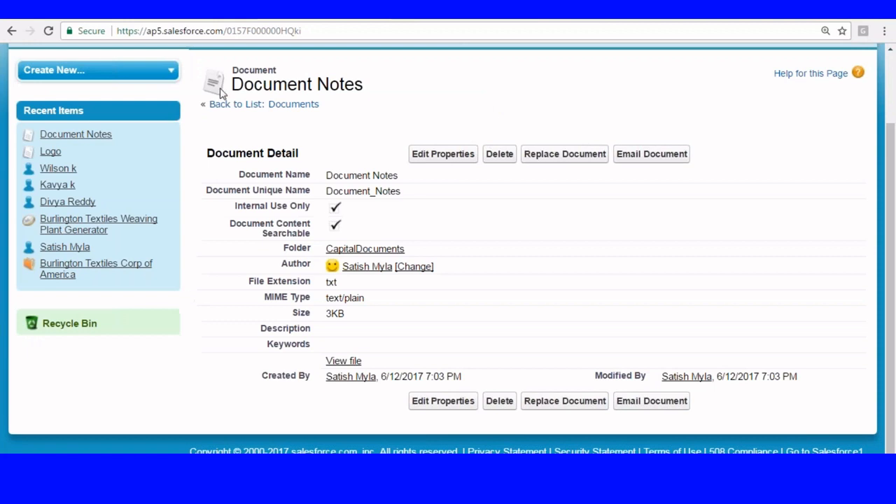
{"action": "scroll", "coordinate": [224, 93], "scroll_direction": "up", "scroll_amount": 2}
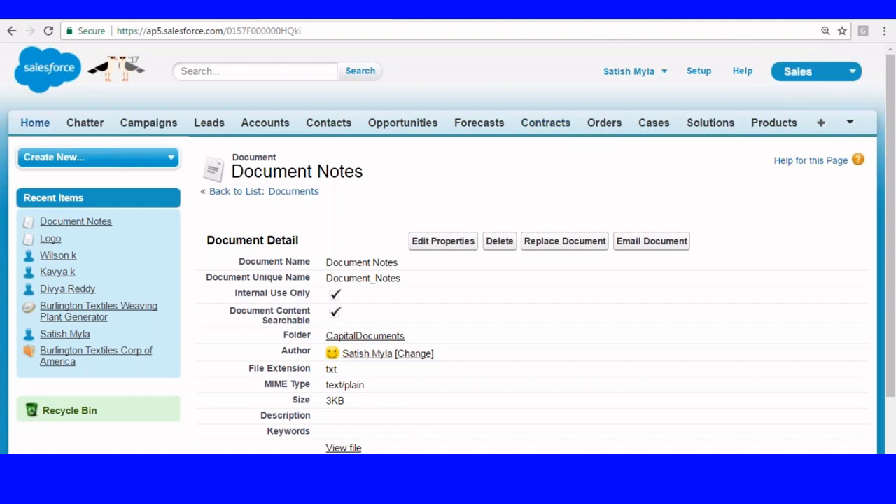
- Switch from the app menu to Service, then Site.com, then back to Sales
{"action": "left_click", "coordinate": [827, 76]}
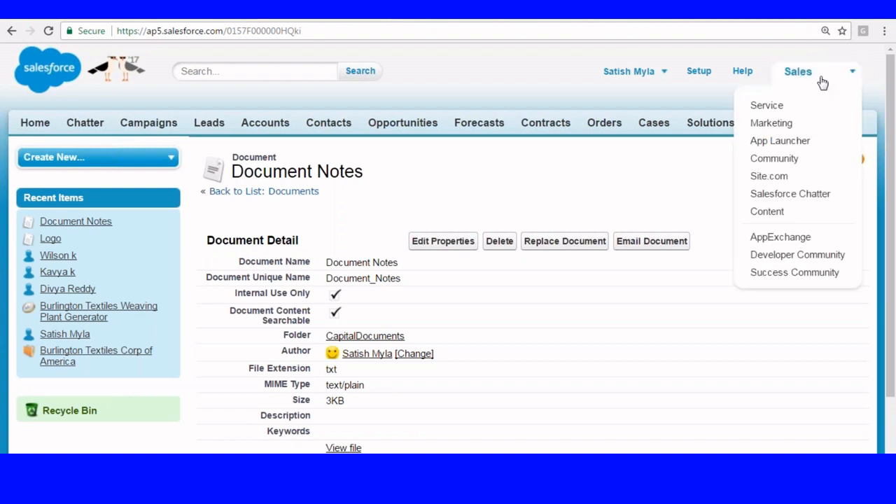
{"action": "left_click", "coordinate": [767, 105]}
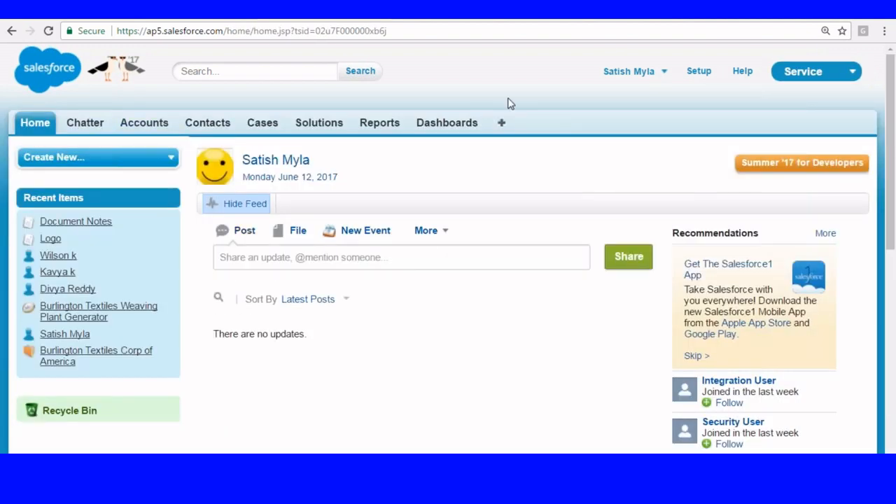
{"action": "left_click", "coordinate": [838, 79]}
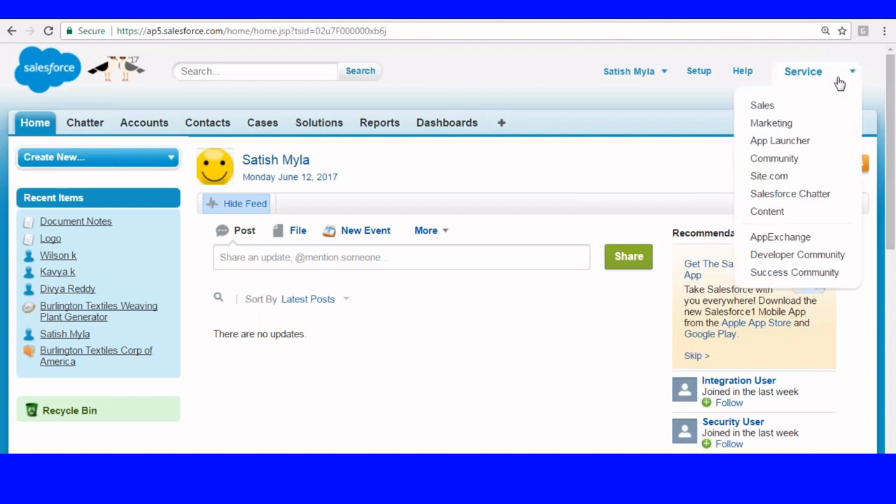
{"action": "left_click", "coordinate": [762, 177]}
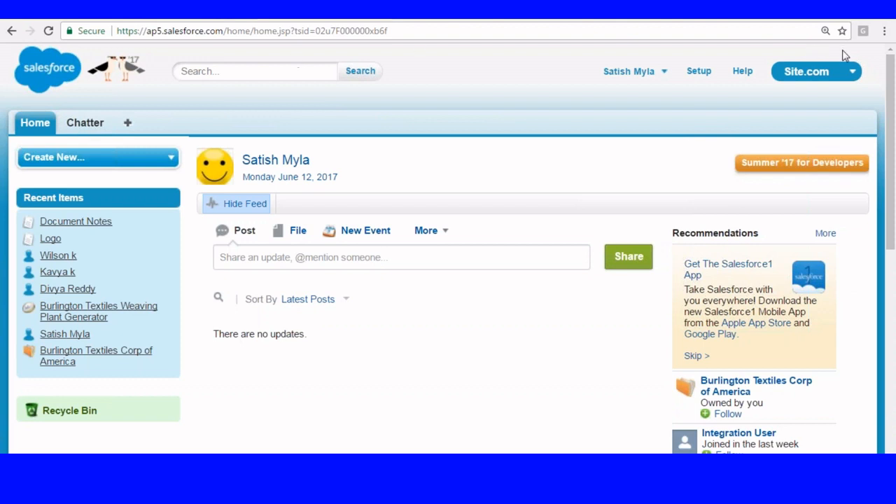
{"action": "left_click", "coordinate": [834, 71]}
{"action": "left_click", "coordinate": [762, 105]}
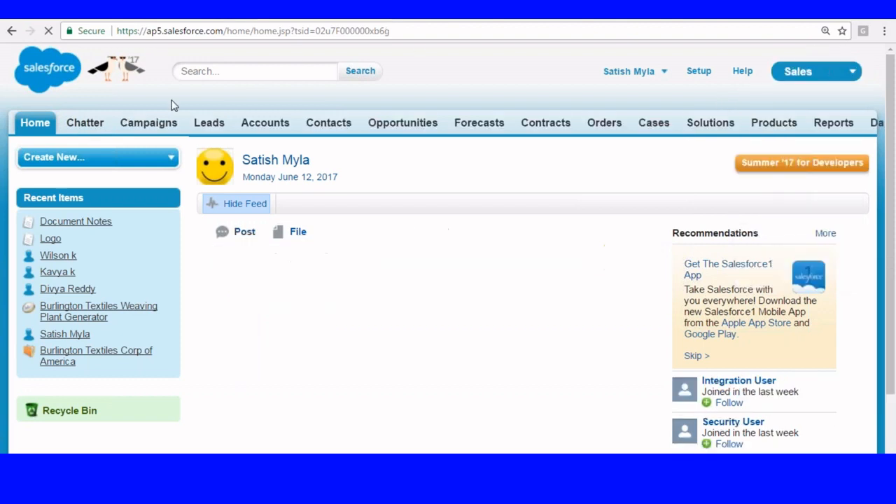
- Open the new Lead and new Account forms, then go to Setup
{"action": "left_click", "coordinate": [210, 123]}
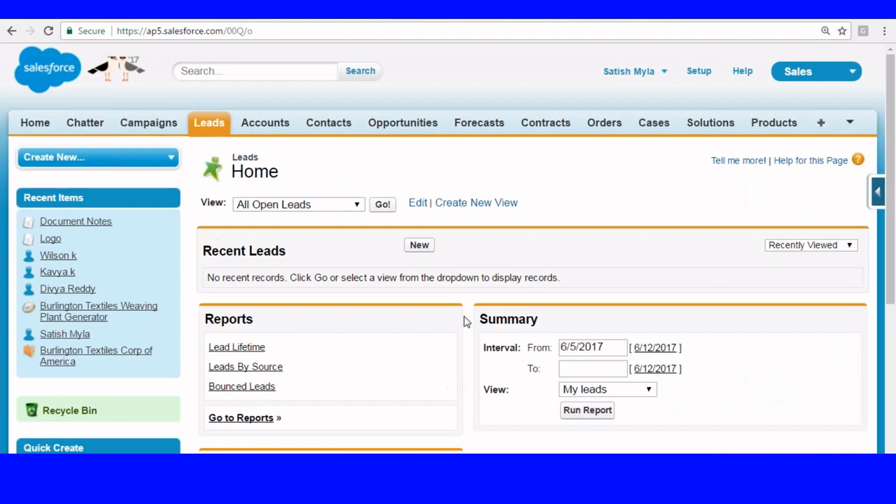
{"action": "left_click", "coordinate": [423, 248]}
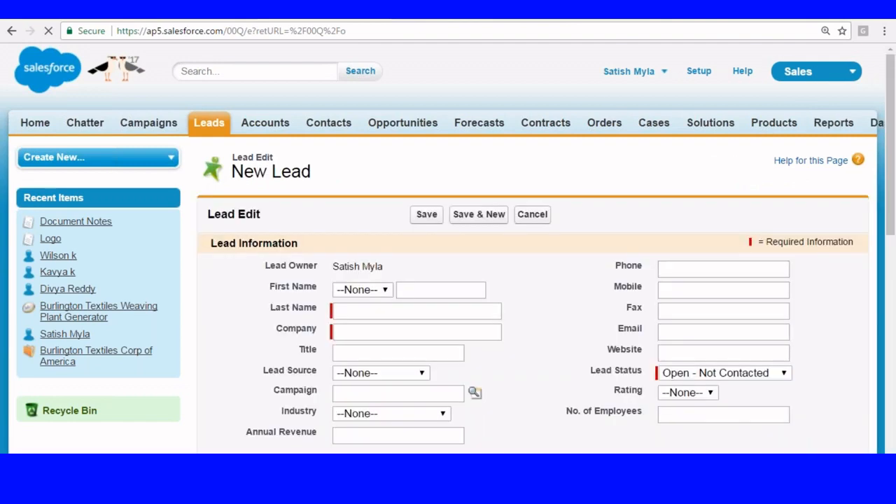
{"action": "left_click", "coordinate": [267, 124]}
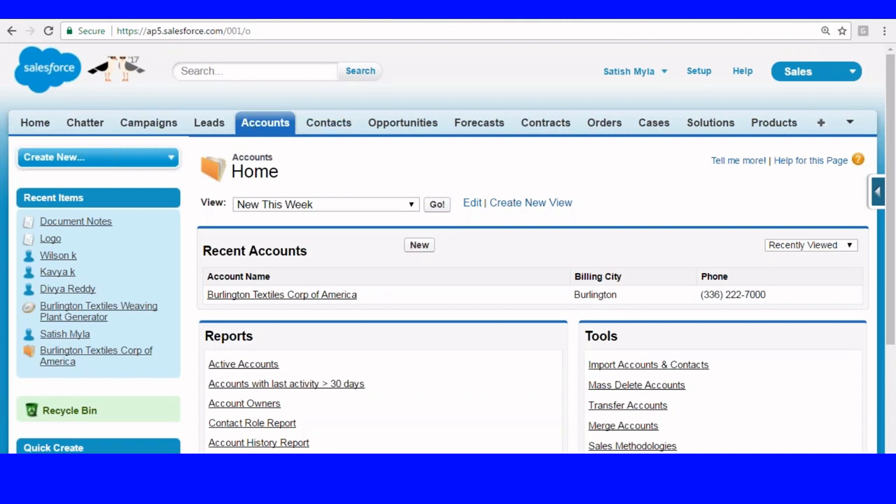
{"action": "left_click", "coordinate": [420, 245]}
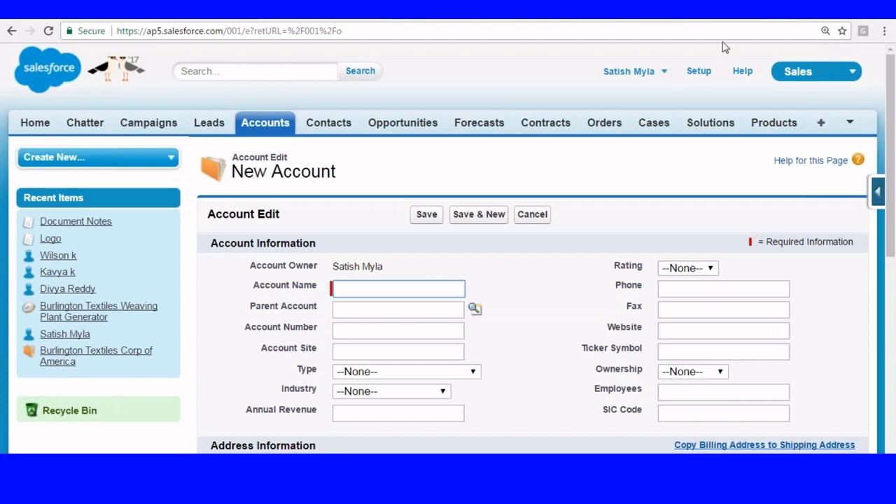
{"action": "left_click", "coordinate": [700, 71]}
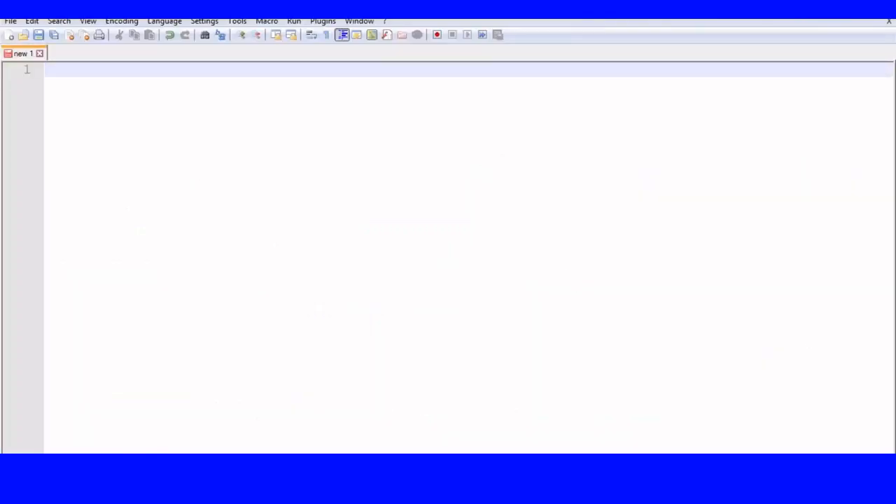
- Type a numbered list: '1. Standard Application' and '2. Custom Application'
{"action": "type", "text": "1. Stanad"}
{"action": "key", "text": "BackSpace"}
{"action": "key", "text": "BackSpace"}
{"action": "type", "text": "dard "}
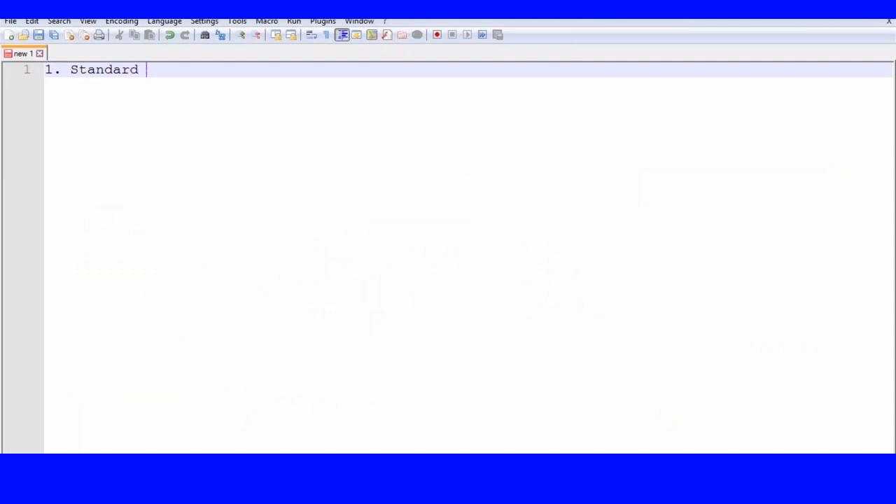
{"action": "type", "text": "Application"}
{"action": "key", "text": "Return"}
{"action": "key", "text": "Return"}
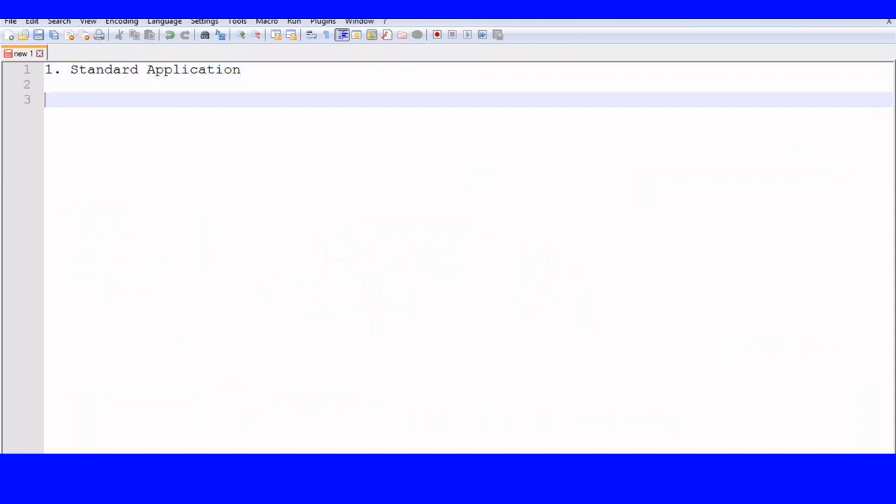
{"action": "type", "text": "2. Custom A"}
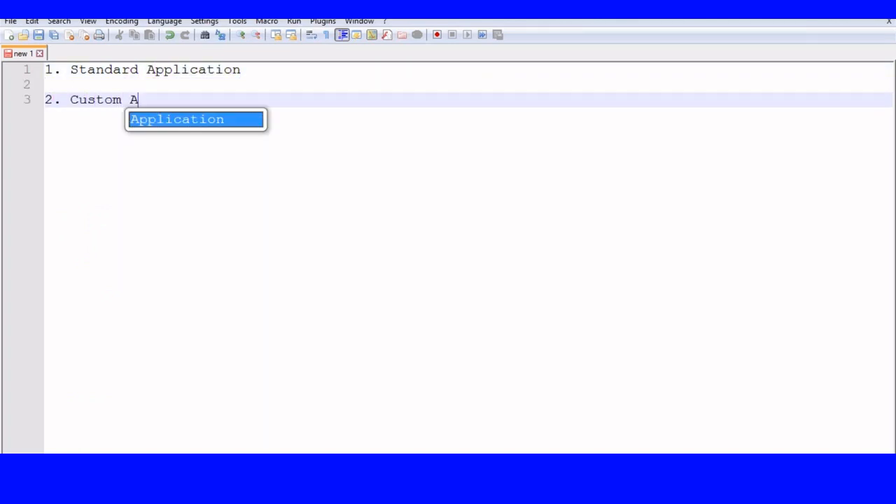
{"action": "type", "text": "pplication"}
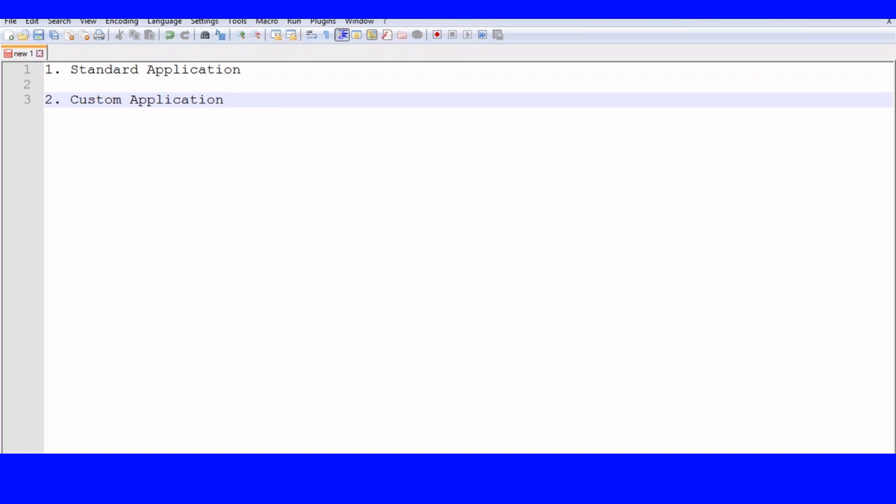
{"action": "key", "text": "Return"}
{"action": "key", "text": "Return"}
- Add a 'Standard Application :' heading explained as 'the applications created by the salesforce'
{"action": "type", "text": "Standa"}
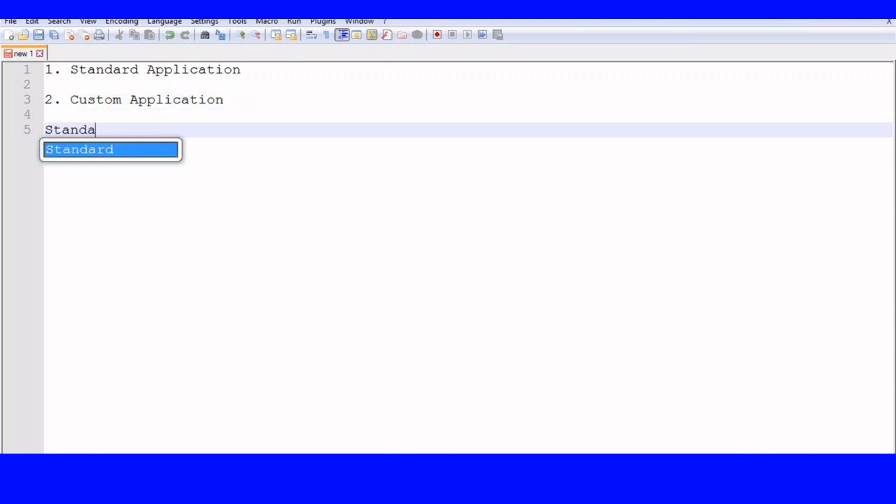
{"action": "type", "text": "d"}
{"action": "key", "text": "BackSpace"}
{"action": "type", "text": "rd Ap"}
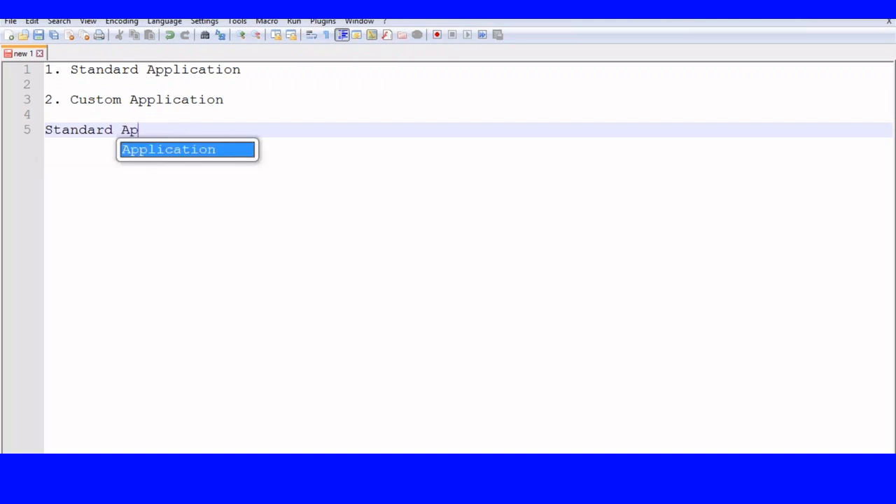
{"action": "type", "text": "plication :"}
{"action": "key", "text": "Return"}
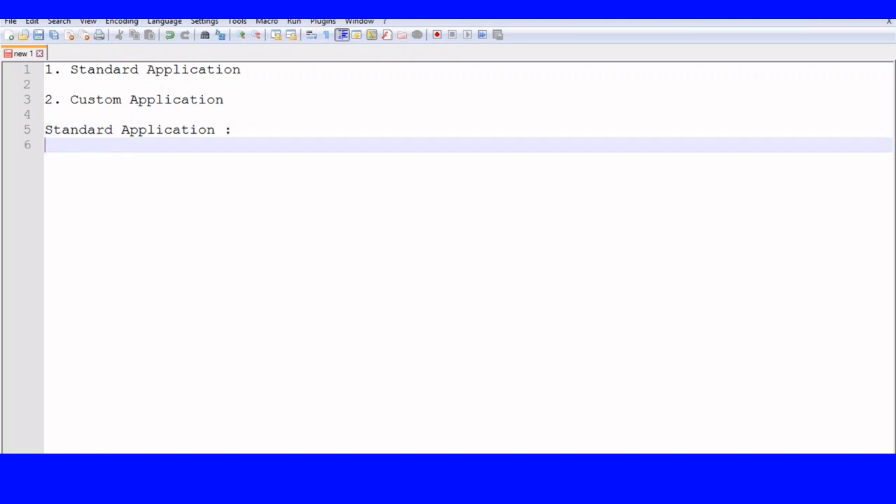
{"action": "key", "text": "Return"}
{"action": "key", "text": "Tab"}
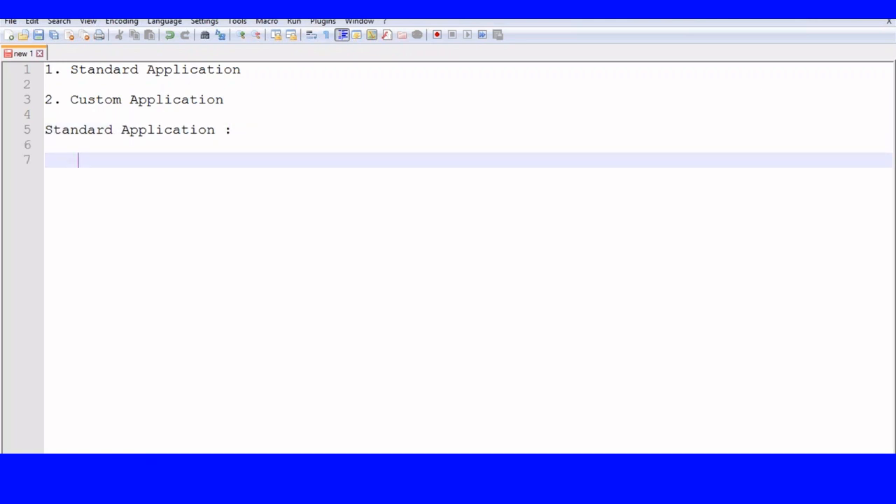
{"action": "type", "text": "These "}
{"action": "type", "text": "re t"}
{"action": "key", "text": "BackSpace"}
{"action": "key", "text": "BackSpace"}
{"action": "key", "text": "BackSpace"}
{"action": "key", "text": "BackSpace"}
{"action": "type", "text": "aret h"}
{"action": "key", "text": "BackSpace"}
{"action": "key", "text": "BackSpace"}
{"action": "key", "text": "BackSpace"}
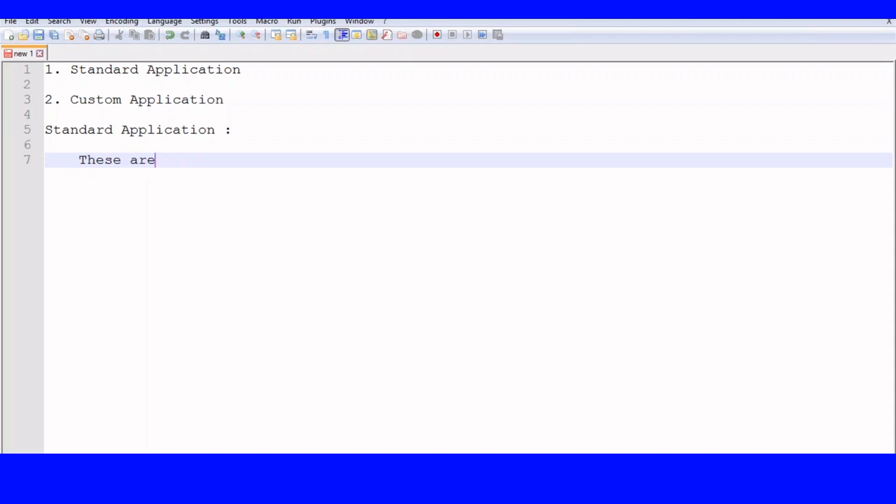
{"action": "type", "text": "the applications ceat"}
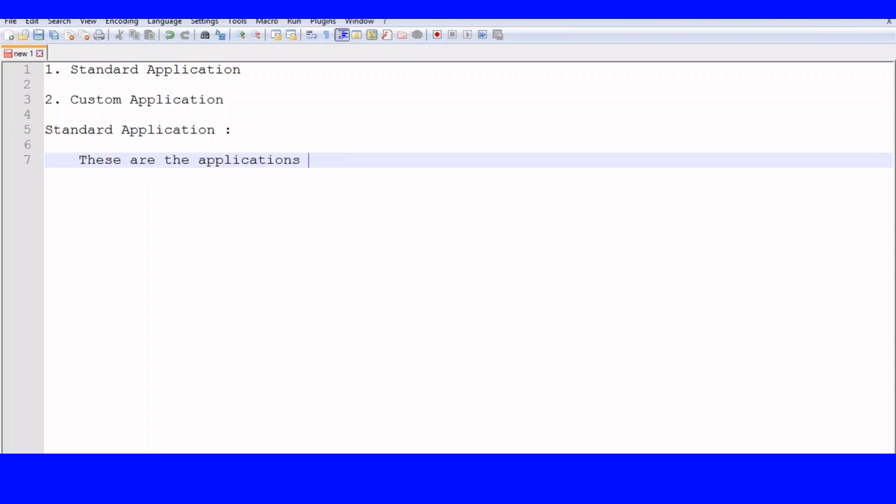
{"action": "key", "text": "BackSpace"}
{"action": "key", "text": "BackSpace"}
{"action": "key", "text": "BackSpace"}
{"action": "type", "text": "reated by the salesforce"}
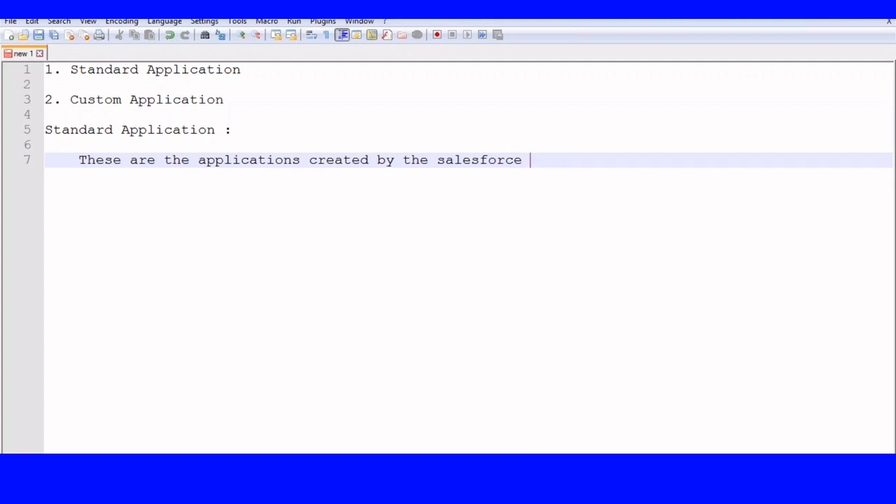
- List Sales, Callcenter, Service and Site.com on separate lines under the heading
{"action": "key", "text": "Return"}
{"action": "type", "text": "Sales"}
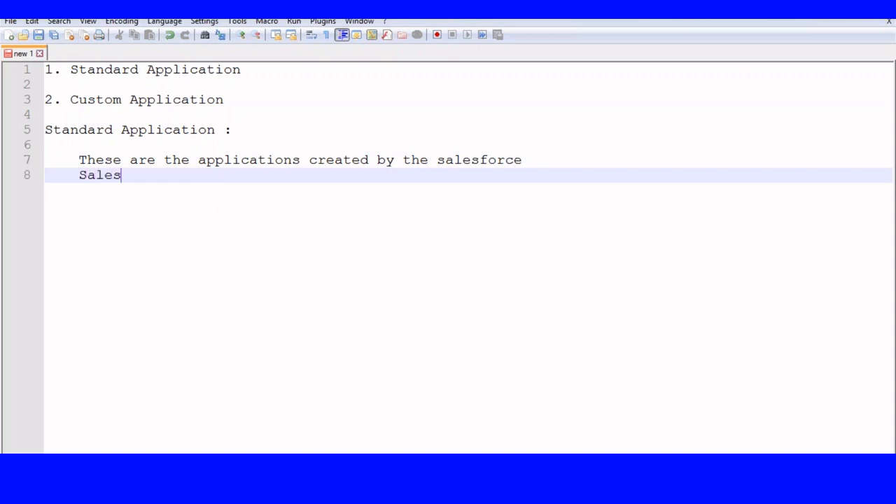
{"action": "key", "text": "Return"}
{"action": "type", "text": "Callcenter"}
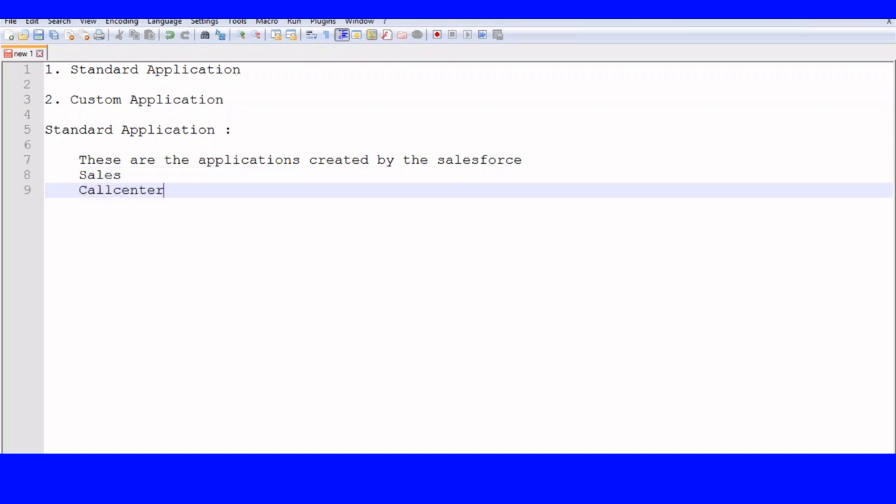
{"action": "key", "text": "Return"}
{"action": "type", "text": "Srvi"}
{"action": "key", "text": "BackSpace"}
{"action": "key", "text": "BackSpace"}
{"action": "key", "text": "BackSpace"}
{"action": "type", "text": "er"}
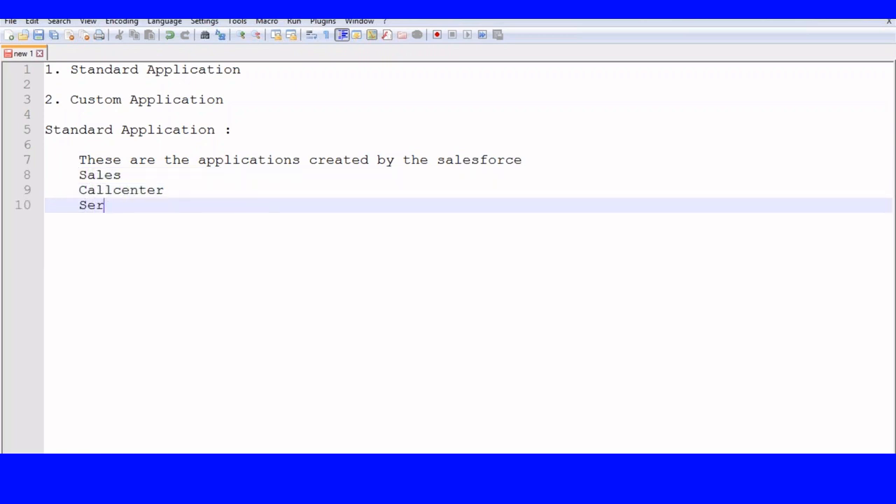
{"action": "type", "text": "vie"}
{"action": "key", "text": "BackSpace"}
{"action": "type", "text": "ce"}
{"action": "key", "text": "Return"}
{"action": "type", "text": "C"}
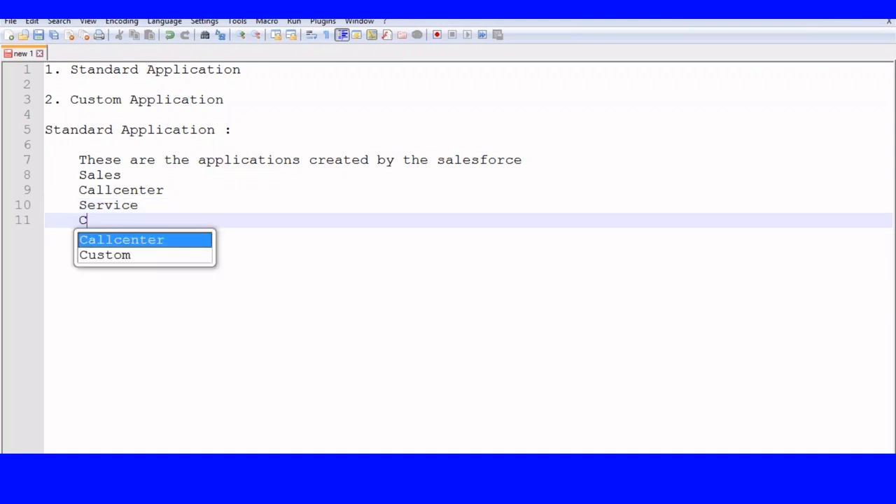
{"action": "key", "text": "BackSpace"}
{"action": "type", "text": "Site.c"}
{"action": "key", "text": "BackSpace"}
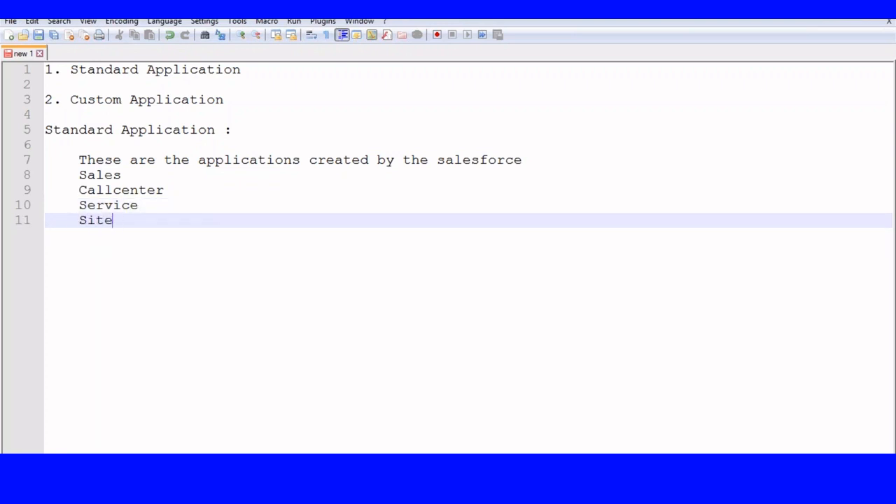
{"action": "type", "text": ".com"}
{"action": "key", "text": "alt+Tab"}
{"action": "left_click", "coordinate": [798, 72]}
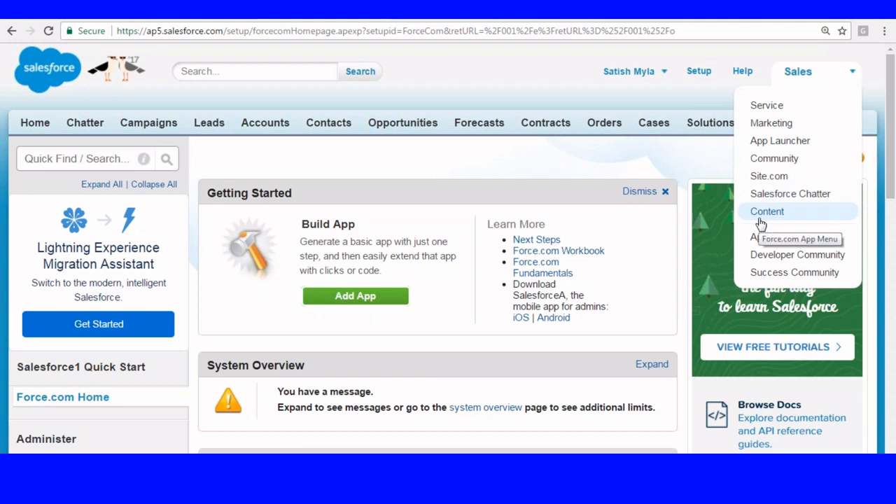
- Close the Sales app drop-down after reviewing the standard apps
{"action": "left_click", "coordinate": [422, 184]}
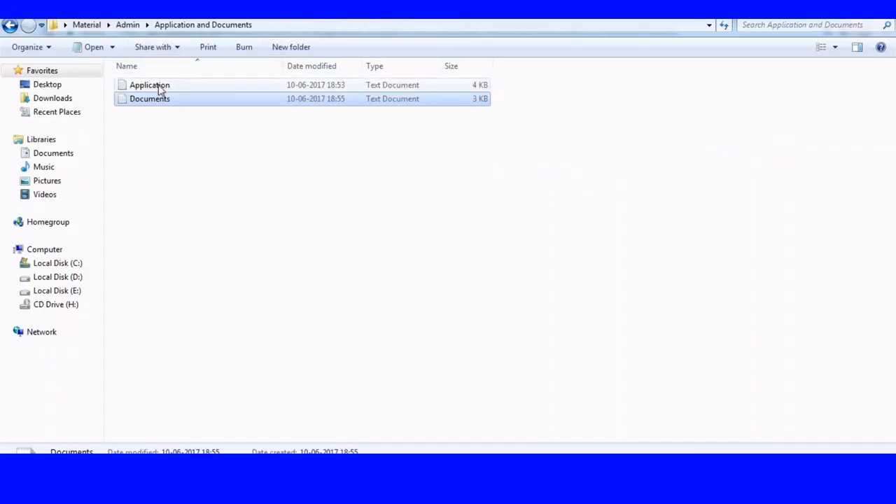
- Open the Application text file in Notepad++ using Edit with Notepad++
{"action": "right_click", "coordinate": [159, 86]}
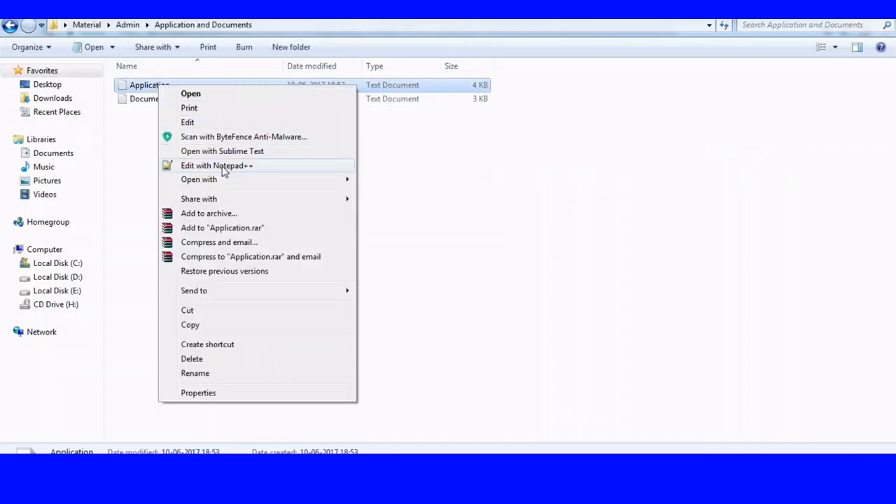
{"action": "left_click", "coordinate": [223, 167]}
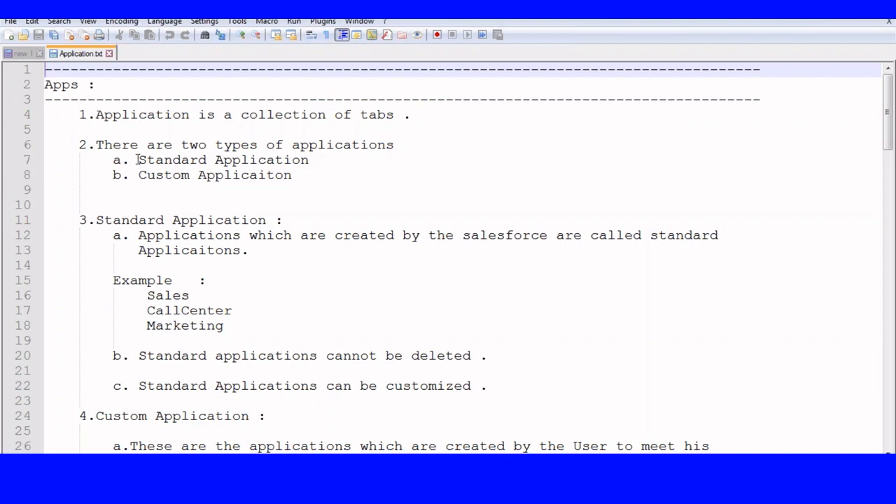
- Highlight the Standard and Custom Application lines, the definition, and the CallCenter and Marketing examples
{"action": "left_click_drag", "start_coordinate": [138, 160], "coordinate": [309, 160]}
{"action": "left_click_drag", "start_coordinate": [138, 175], "coordinate": [275, 177]}
{"action": "scroll", "coordinate": [305, 186], "scroll_direction": "down", "scroll_amount": 1}
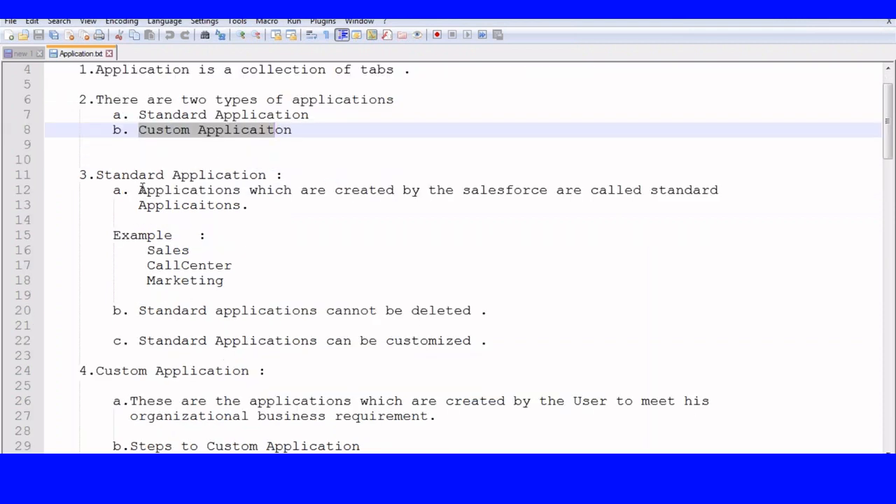
{"action": "left_click_drag", "start_coordinate": [138, 190], "coordinate": [728, 190]}
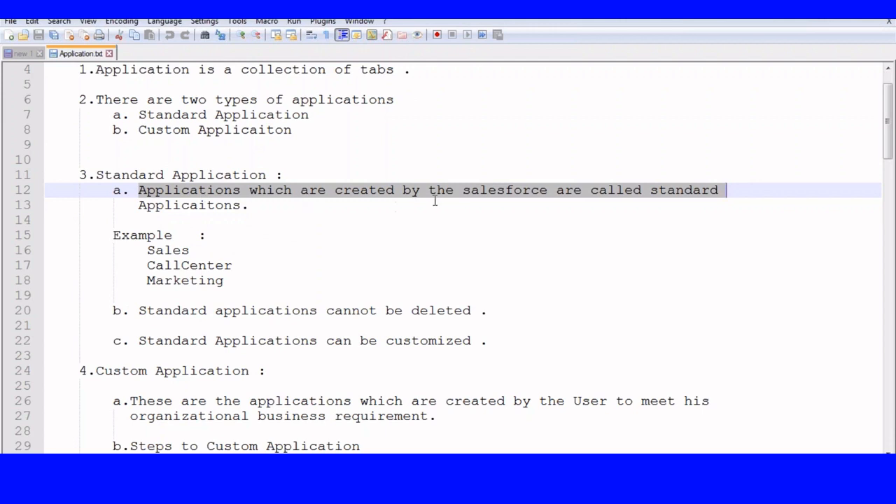
{"action": "left_click_drag", "start_coordinate": [114, 235], "coordinate": [201, 236]}
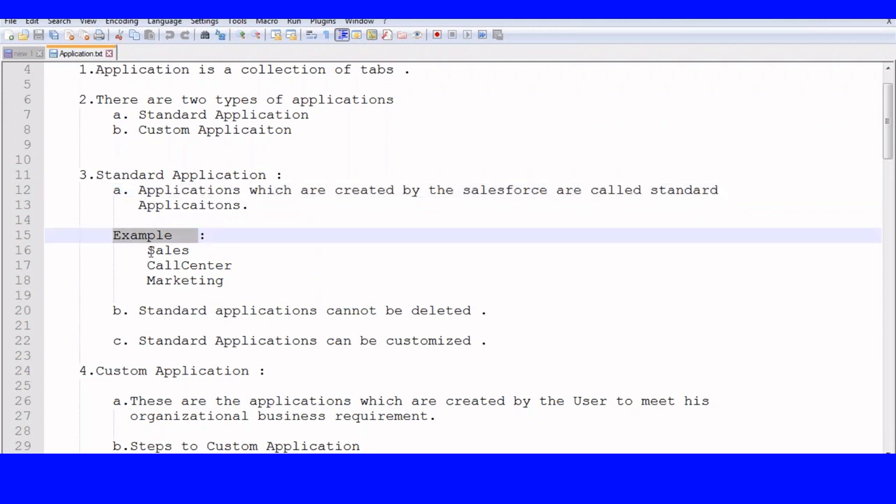
{"action": "left_click_drag", "start_coordinate": [148, 250], "coordinate": [198, 250]}
{"action": "left_click_drag", "start_coordinate": [147, 266], "coordinate": [221, 277]}
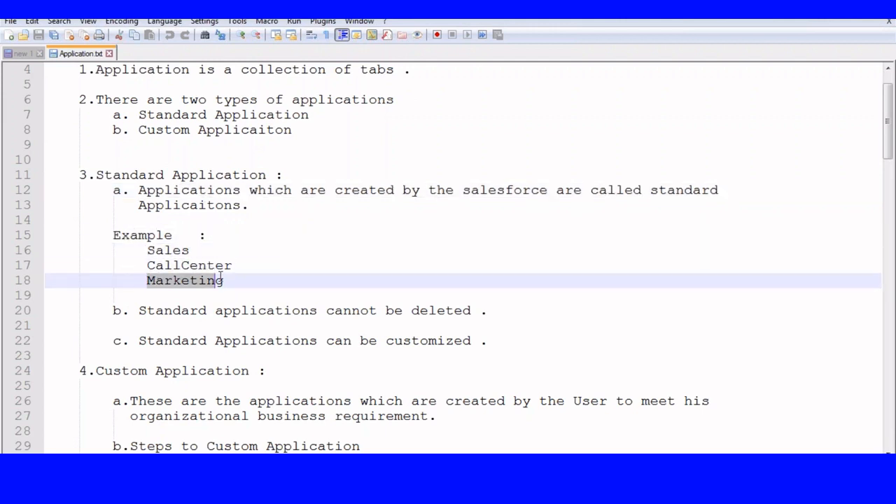
- Highlight the note that standard apps can be customized and the Custom Application heading
{"action": "scroll", "coordinate": [180, 214], "scroll_direction": "down", "scroll_amount": 2}
{"action": "left_click_drag", "start_coordinate": [105, 220], "coordinate": [482, 224]}
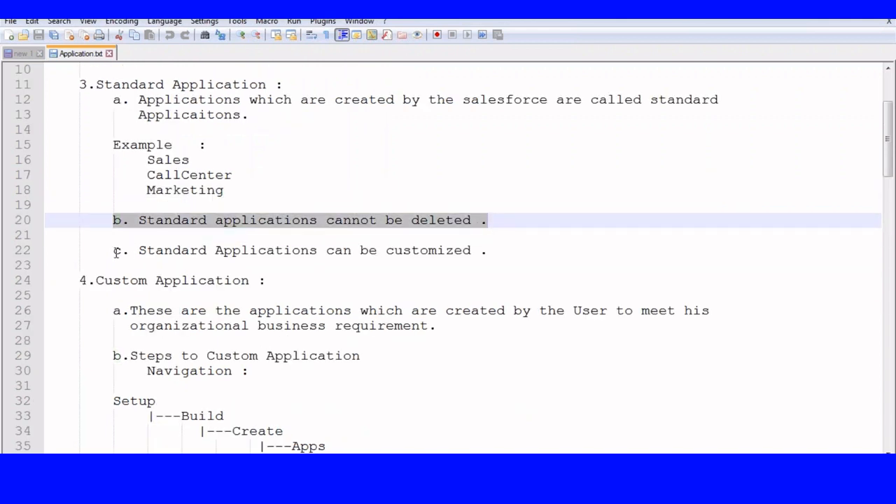
{"action": "left_click_drag", "start_coordinate": [116, 252], "coordinate": [472, 256]}
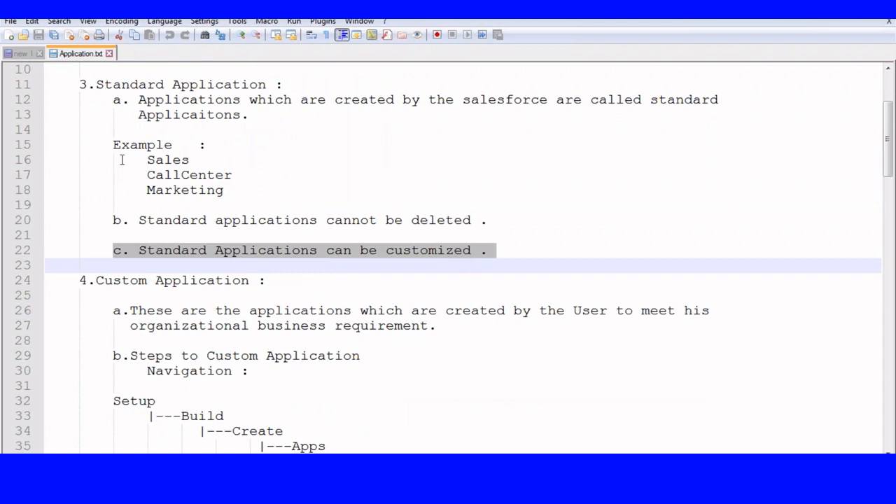
{"action": "scroll", "coordinate": [122, 159], "scroll_direction": "down", "scroll_amount": 3}
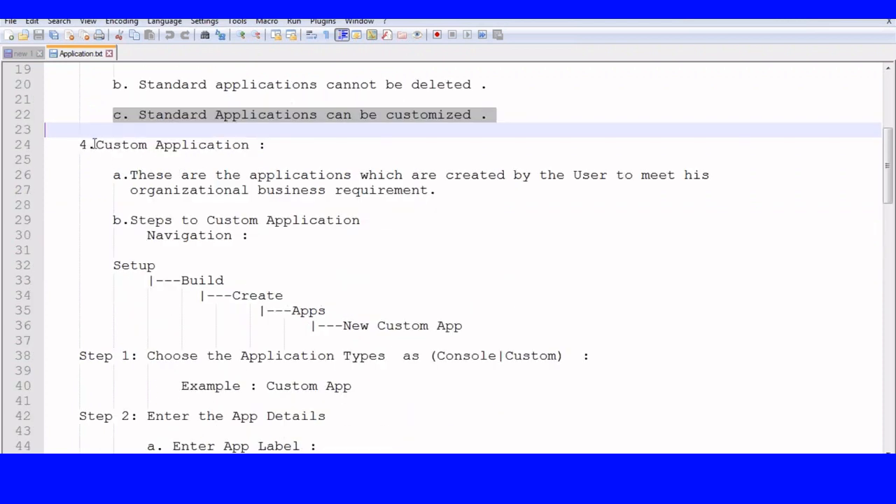
{"action": "left_click_drag", "start_coordinate": [93, 144], "coordinate": [283, 155]}
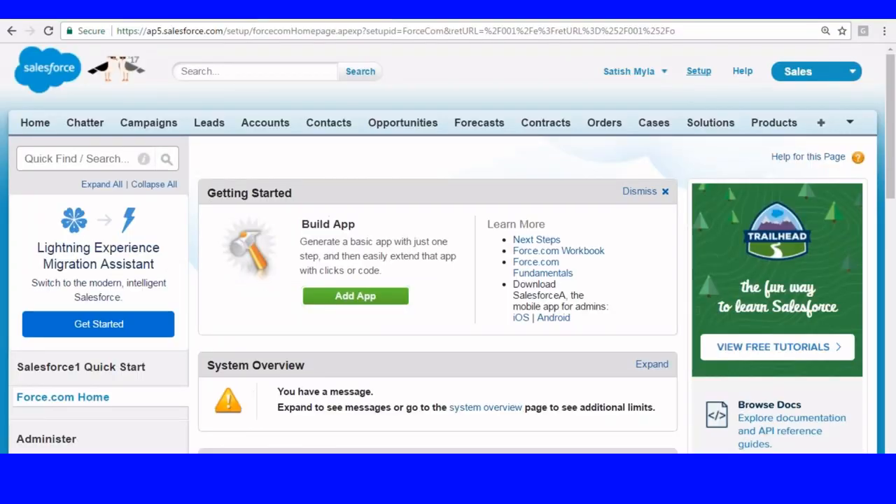
- Open the Apps list from Setup under Create
{"action": "left_click", "coordinate": [699, 74]}
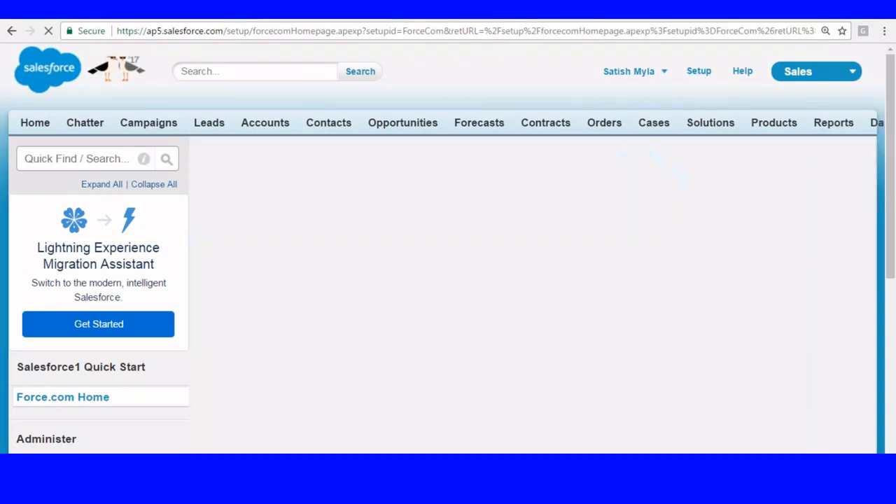
{"action": "scroll", "coordinate": [28, 105], "scroll_direction": "down", "scroll_amount": 5}
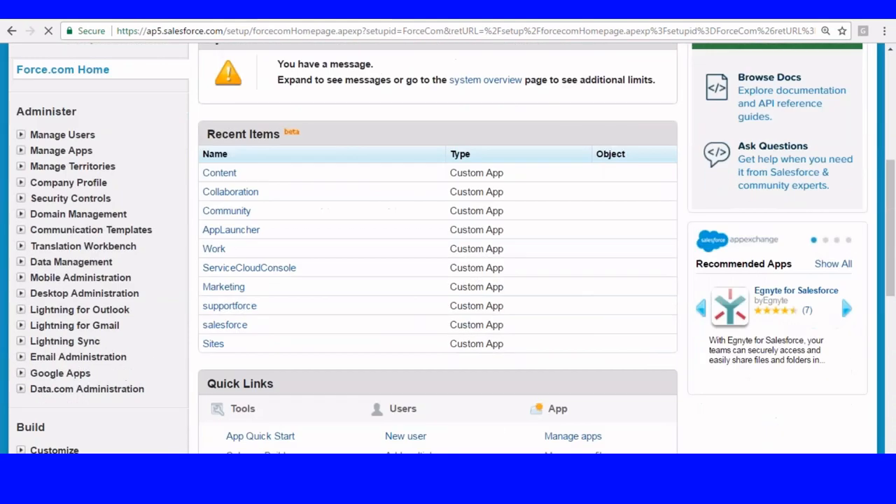
{"action": "scroll", "coordinate": [24, 114], "scroll_direction": "down", "scroll_amount": 5}
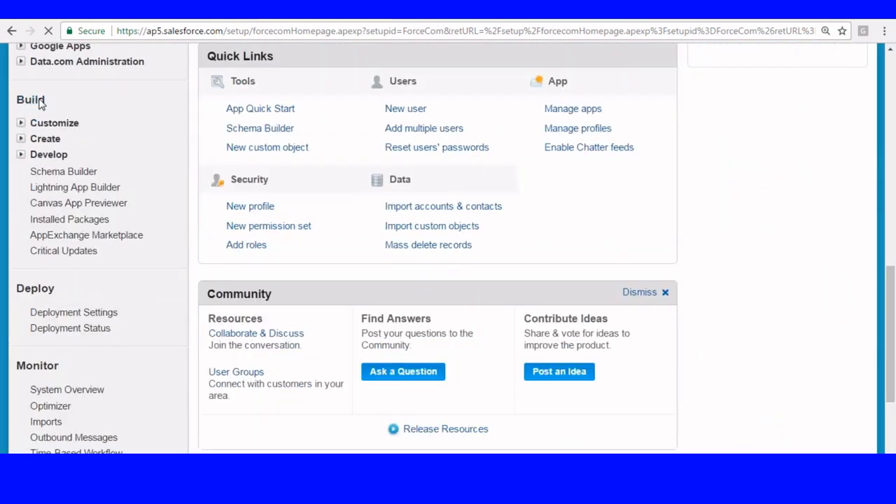
{"action": "left_click", "coordinate": [21, 140]}
{"action": "scroll", "coordinate": [122, 122], "scroll_direction": "down", "scroll_amount": 1}
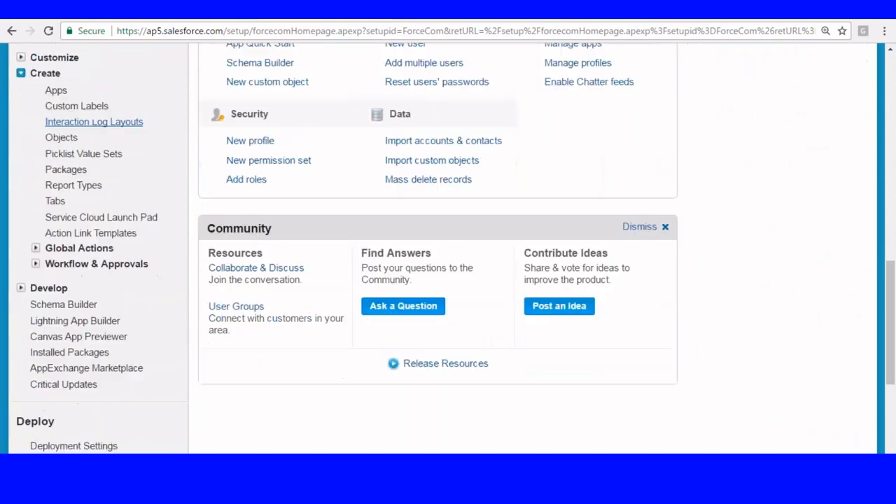
{"action": "left_click", "coordinate": [54, 92]}
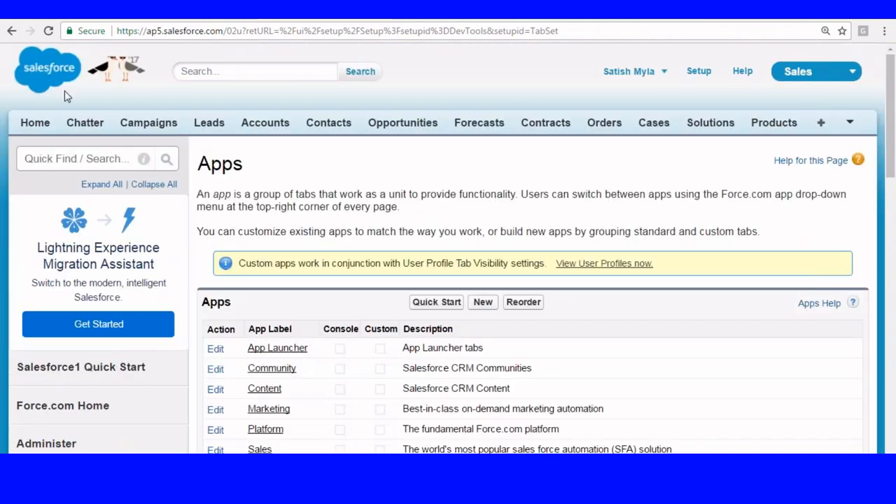
- Return to Setup, reopen Create > Apps, and start a new app
{"action": "left_click", "coordinate": [700, 76]}
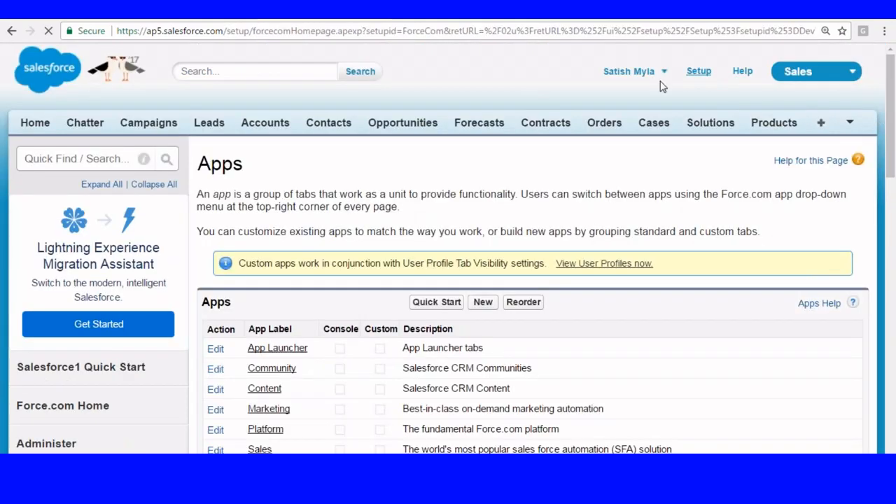
{"action": "scroll", "coordinate": [313, 131], "scroll_direction": "down", "scroll_amount": 6}
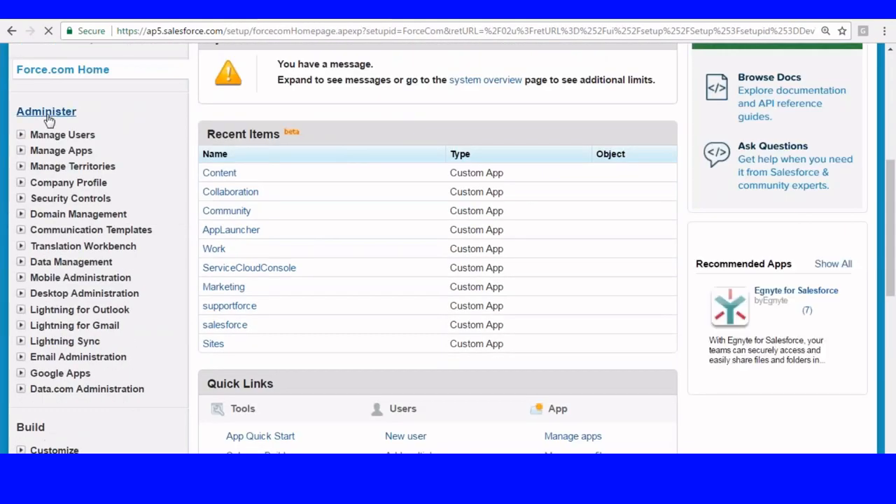
{"action": "scroll", "coordinate": [52, 133], "scroll_direction": "down", "scroll_amount": 4}
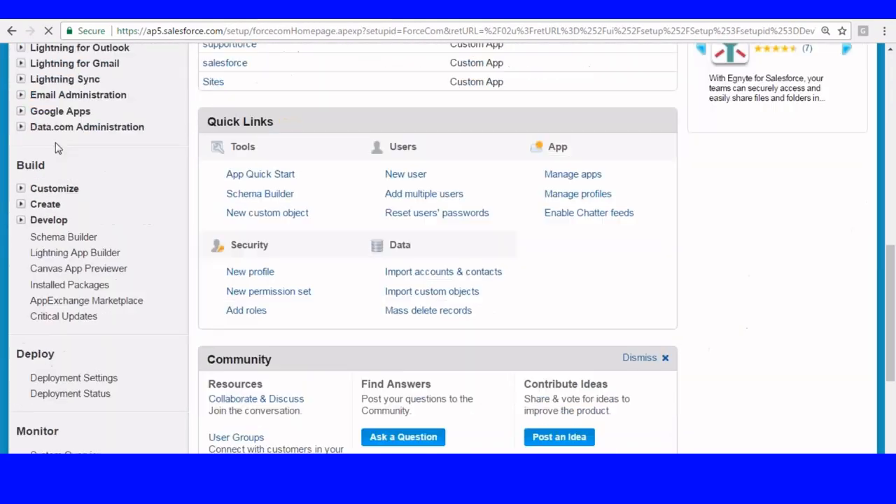
{"action": "left_click", "coordinate": [20, 203]}
{"action": "scroll", "coordinate": [114, 152], "scroll_direction": "down", "scroll_amount": 2}
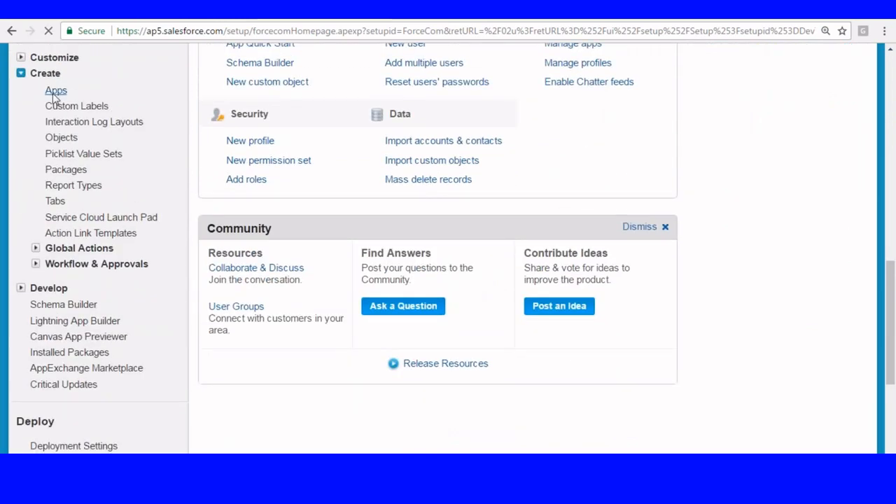
{"action": "left_click", "coordinate": [55, 91]}
{"action": "scroll", "coordinate": [592, 168], "scroll_direction": "down", "scroll_amount": 3}
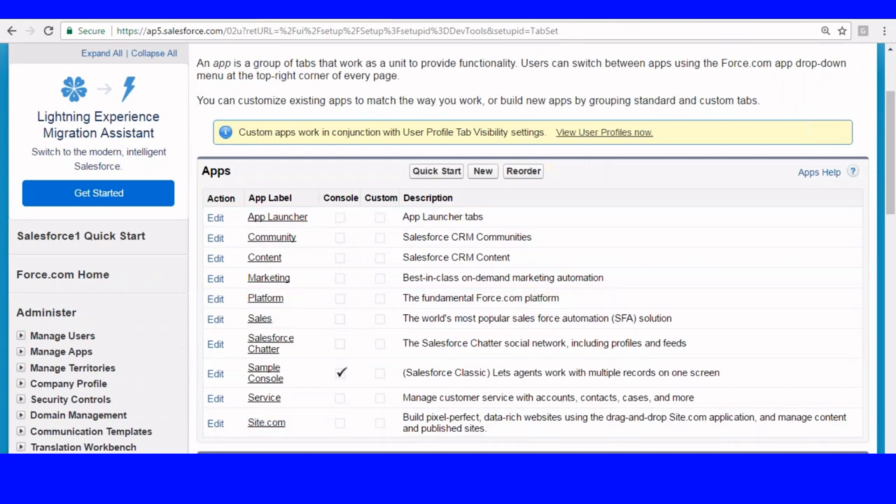
{"action": "left_click", "coordinate": [486, 170]}
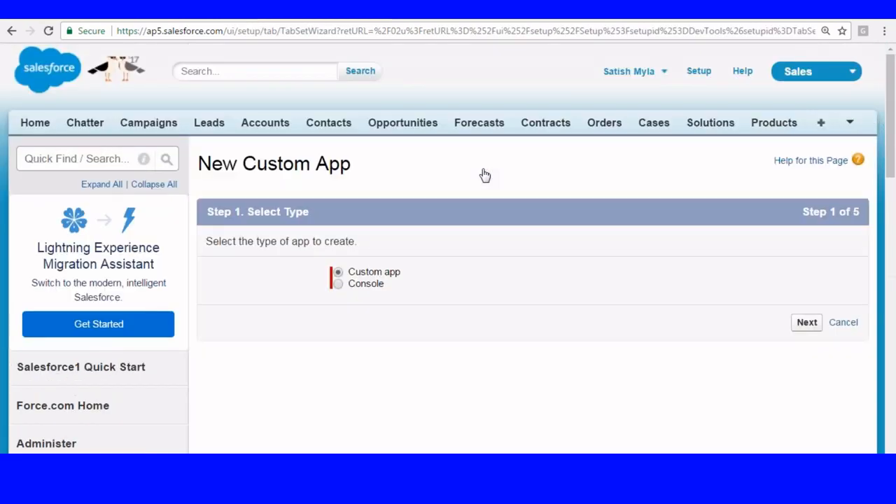
- Keep 'Custom app' as the app type and advance to Step 2 of the wizard
{"action": "scroll", "coordinate": [485, 175], "scroll_direction": "down", "scroll_amount": 2}
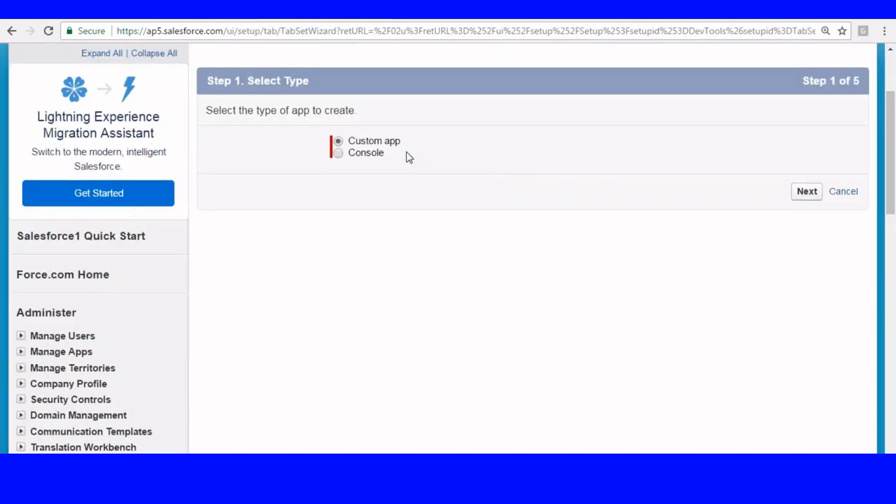
{"action": "left_click_drag", "start_coordinate": [354, 141], "coordinate": [390, 143]}
{"action": "double_click", "coordinate": [350, 154]}
{"action": "left_click", "coordinate": [396, 126]}
{"action": "left_click", "coordinate": [808, 193]}
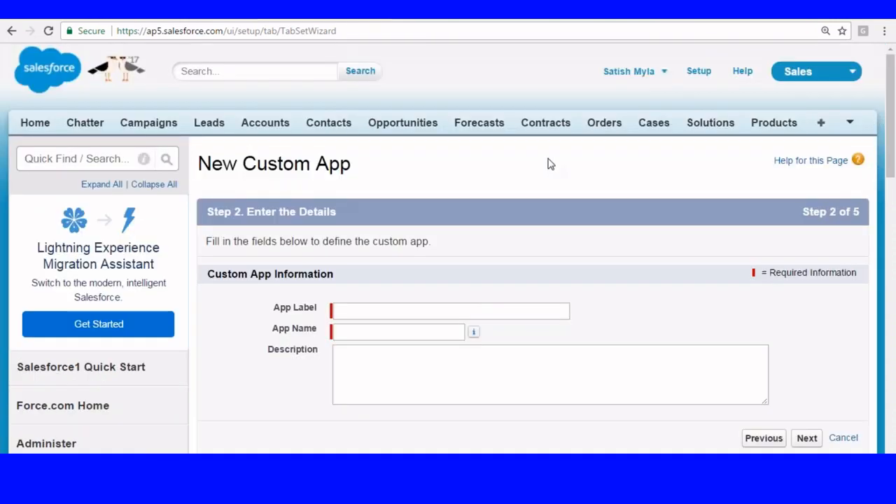
{"action": "scroll", "coordinate": [490, 165], "scroll_direction": "down", "scroll_amount": 2}
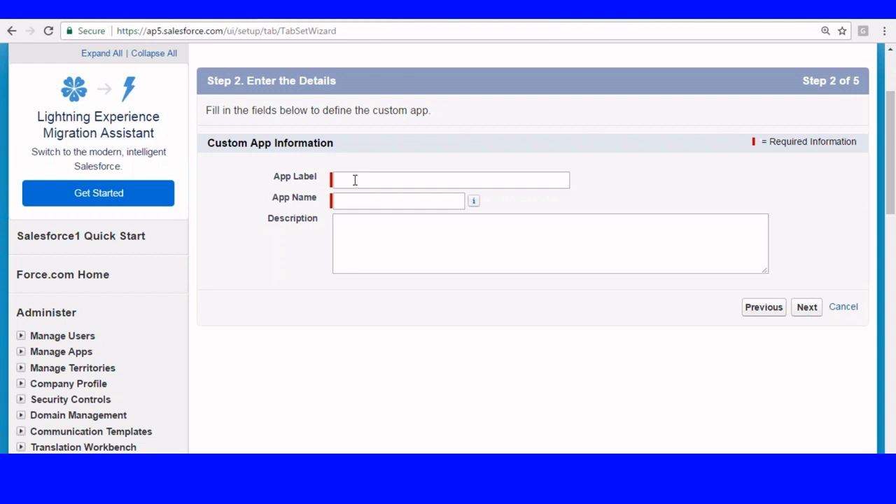
{"action": "scroll", "coordinate": [560, 210], "scroll_direction": "up", "scroll_amount": 3}
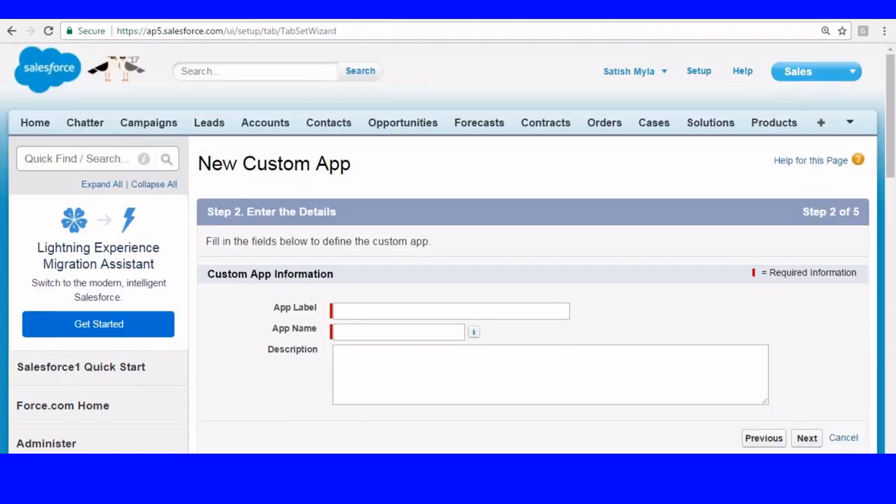
{"action": "left_click", "coordinate": [797, 71]}
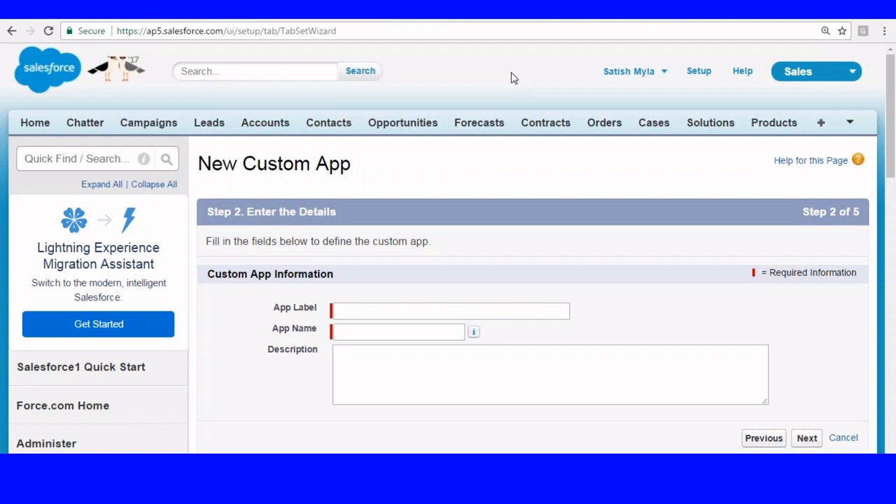
- Enter 'Loan Management' as the App Label and auto-fill the App Name
{"action": "scroll", "coordinate": [513, 79], "scroll_direction": "down", "scroll_amount": 2}
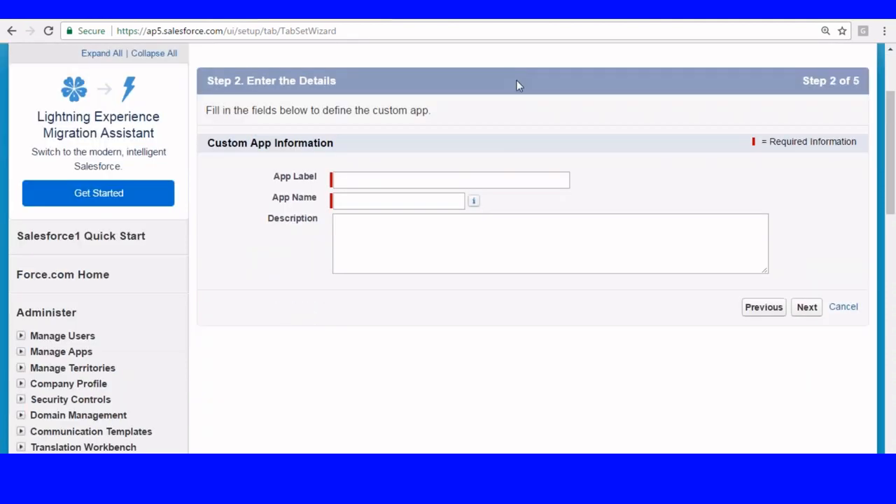
{"action": "left_click", "coordinate": [394, 187]}
{"action": "type", "text": "La"}
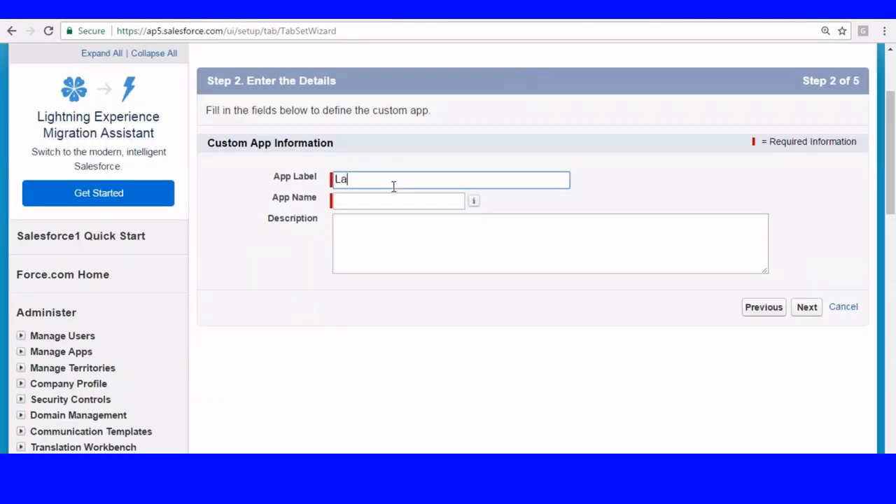
{"action": "key", "text": "BackSpace"}
{"action": "type", "text": "oan Ma"}
{"action": "type", "text": "n"}
{"action": "key", "text": "BackSpace"}
{"action": "type", "text": "nagee"}
{"action": "key", "text": "BackSpace"}
{"action": "type", "text": "e"}
{"action": "key", "text": "BackSpace"}
{"action": "type", "text": "ment"}
{"action": "left_click", "coordinate": [387, 200]}
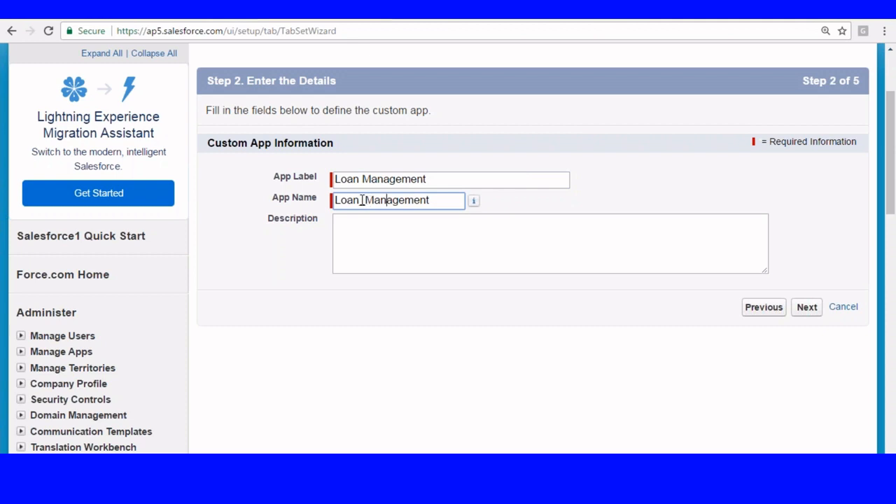
- Check the auto-filled App Name Loan_Management against the label Loan Management
{"action": "left_click", "coordinate": [372, 241]}
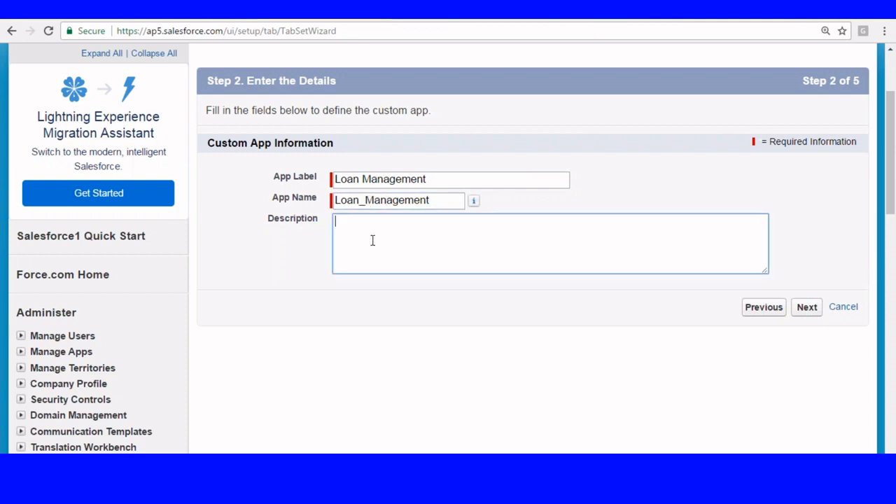
{"action": "left_click", "coordinate": [359, 179]}
{"action": "left_click", "coordinate": [373, 241]}
{"action": "left_click_drag", "start_coordinate": [335, 200], "coordinate": [444, 202]}
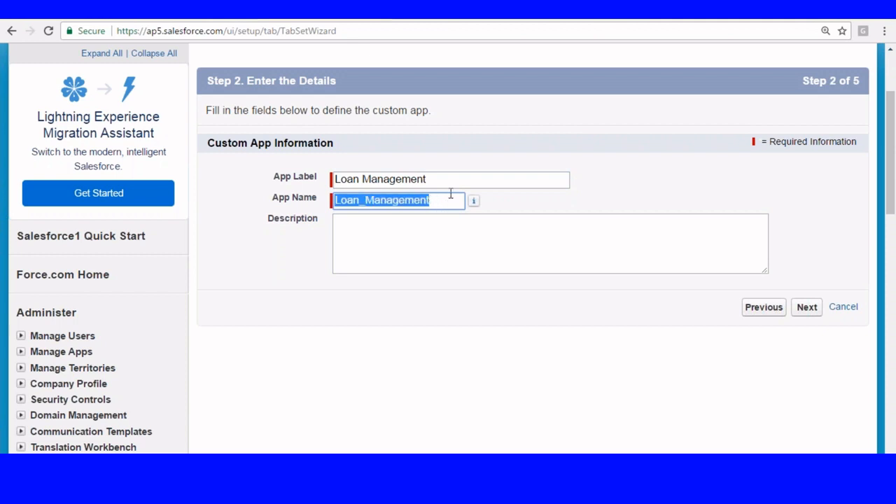
{"action": "left_click", "coordinate": [453, 197]}
{"action": "left_click_drag", "start_coordinate": [336, 179], "coordinate": [455, 186]}
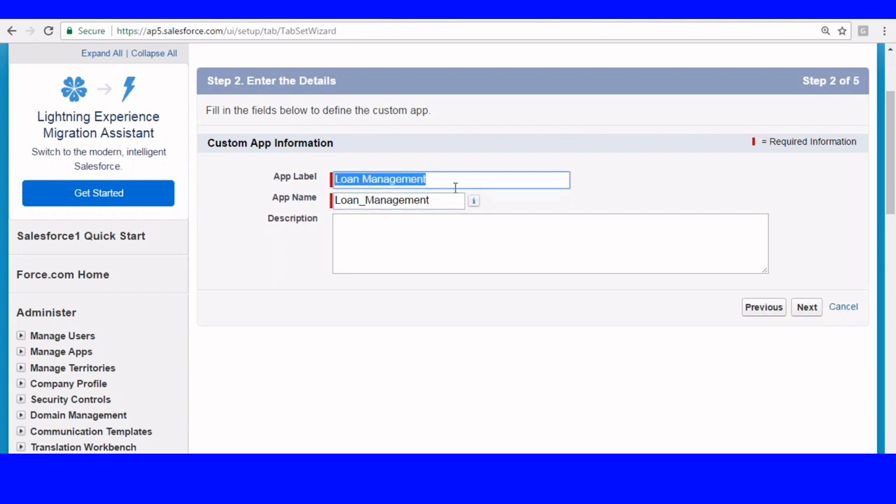
- Write a description saying the app maintains all information about customers, loans and payments
{"action": "left_click", "coordinate": [350, 240]}
{"action": "type", "text": "Tq"}
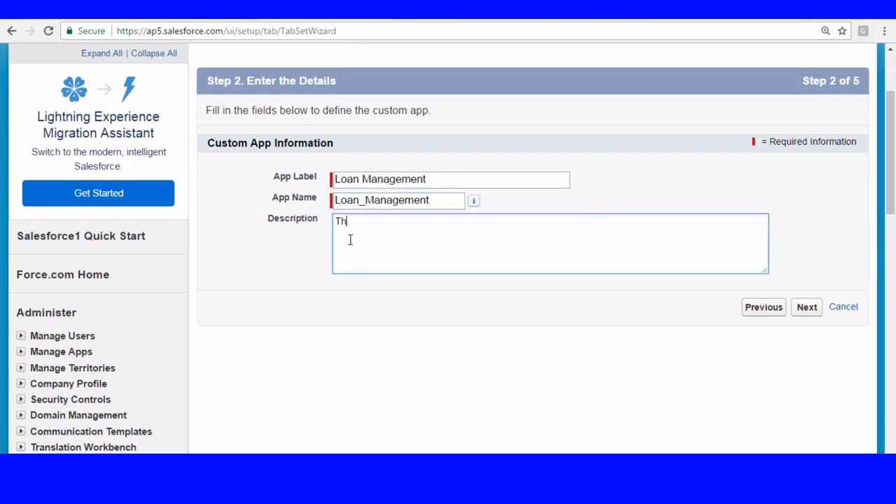
{"action": "key", "text": "BackSpace"}
{"action": "type", "text": "his wil"}
{"action": "type", "text": "l contai"}
{"action": "key", "text": "BackSpace"}
{"action": "key", "text": "BackSpace"}
{"action": "key", "text": "BackSpace"}
{"action": "key", "text": "BackSpace"}
{"action": "key", "text": "BackSpace"}
{"action": "key", "text": "BackSpace"}
{"action": "type", "text": "maintain"}
{"action": "key", "text": "BackSpace"}
{"action": "type", "text": "s all"}
{"action": "key", "text": "BackSpace"}
{"action": "key", "text": "BackSpace"}
{"action": "key", "text": "BackSpace"}
{"action": "type", "text": "informatio"}
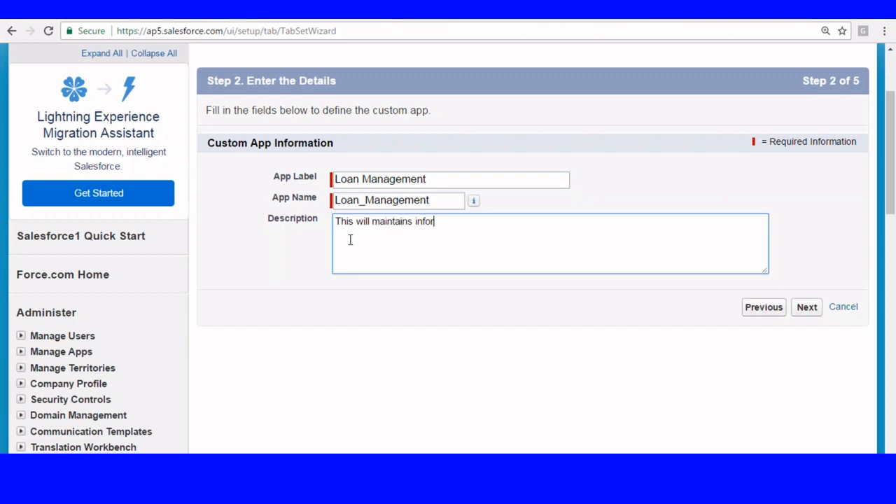
{"action": "key", "text": "BackSpace"}
{"action": "key", "text": "BackSpace"}
{"action": "type", "text": "ion about"}
{"action": "key", "text": "BackSpace"}
{"action": "key", "text": "BackSpace"}
{"action": "type", "text": "ut the cus"}
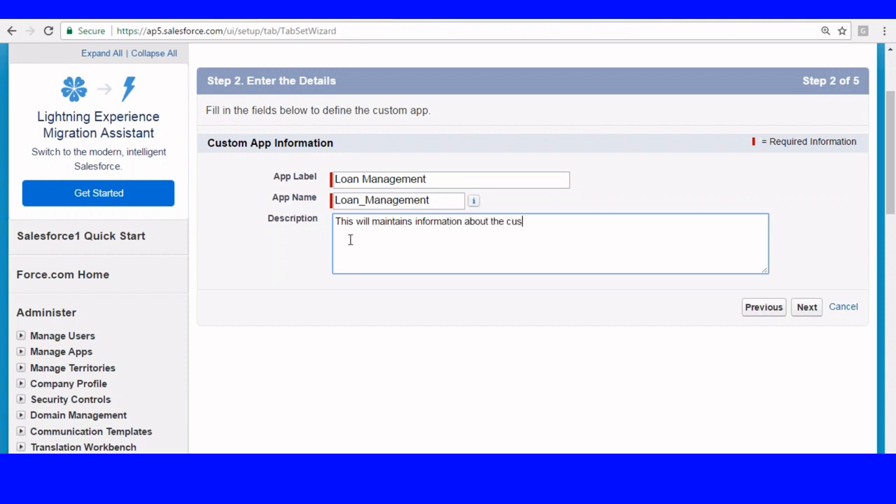
{"action": "type", "text": "tomer ,Loans ana"}
{"action": "key", "text": "BackSpace"}
{"action": "type", "text": "d paynet"}
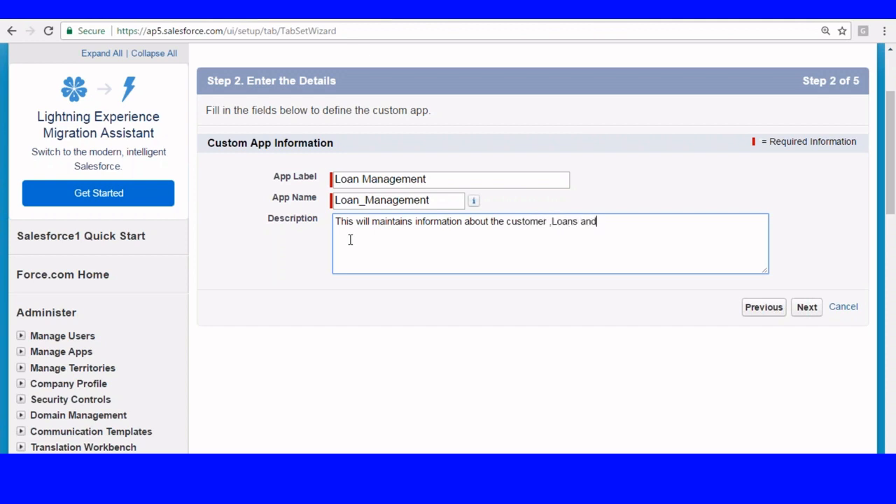
{"action": "key", "text": "BackSpace"}
{"action": "key", "text": "BackSpace"}
{"action": "key", "text": "BackSpace"}
{"action": "type", "text": "ments"}
- Advance to Step 3 to choose the image source for the app logo
{"action": "left_click", "coordinate": [807, 308]}
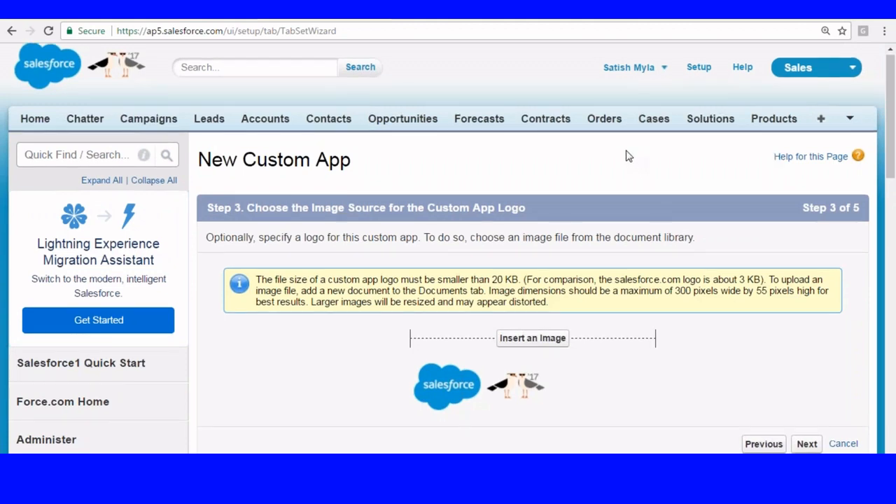
{"action": "scroll", "coordinate": [628, 157], "scroll_direction": "down", "scroll_amount": 2}
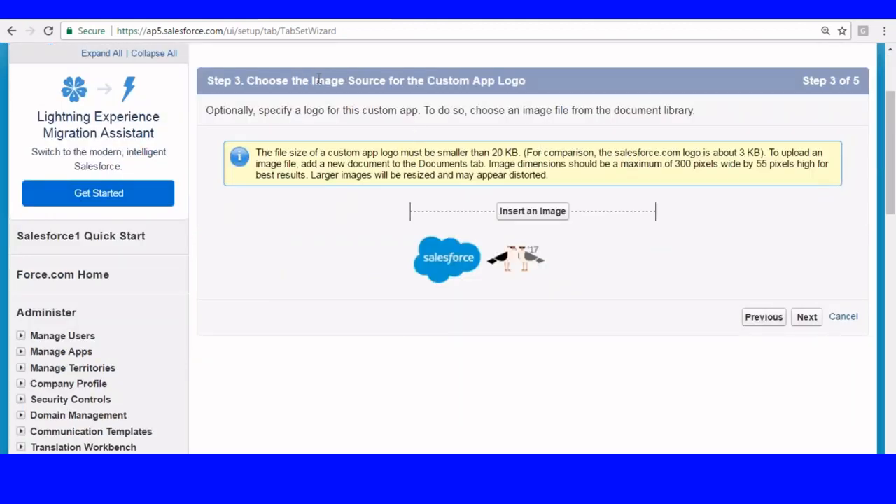
{"action": "left_click_drag", "start_coordinate": [312, 81], "coordinate": [384, 82]}
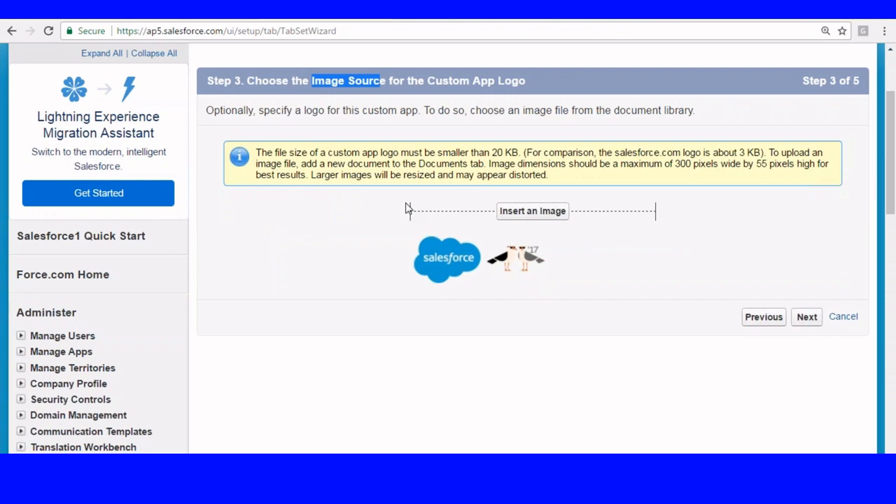
- Insert the Logo image from My Personal Documents as the app logo
{"action": "left_click", "coordinate": [519, 216]}
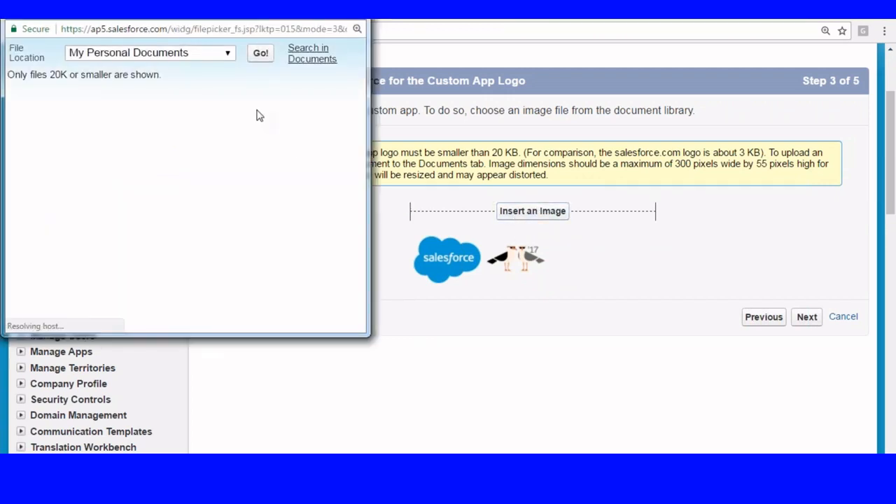
{"action": "left_click", "coordinate": [226, 56]}
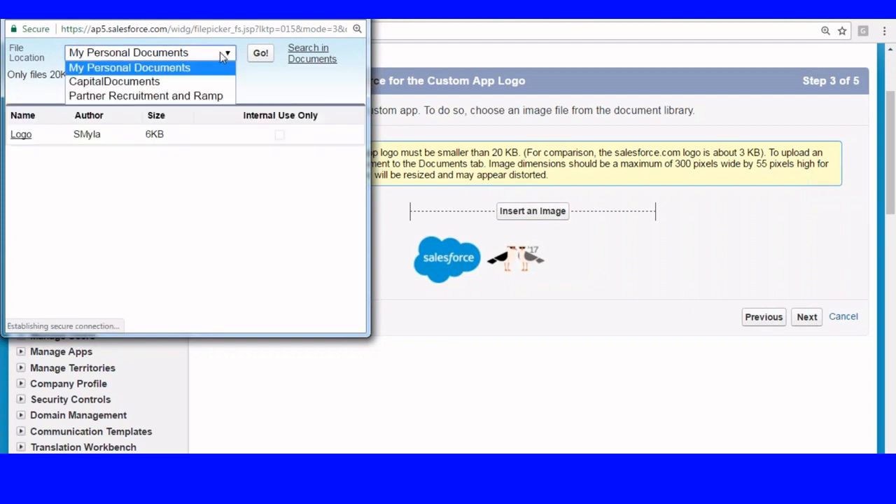
{"action": "left_click", "coordinate": [231, 152]}
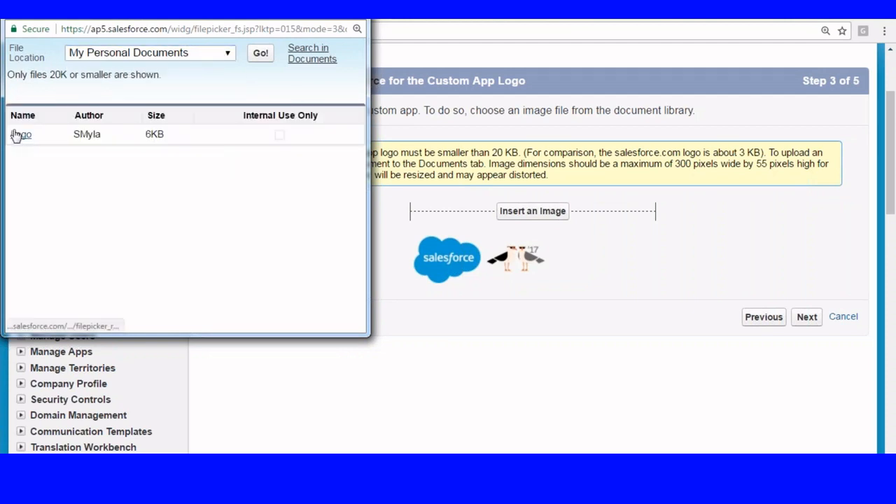
{"action": "left_click", "coordinate": [169, 56]}
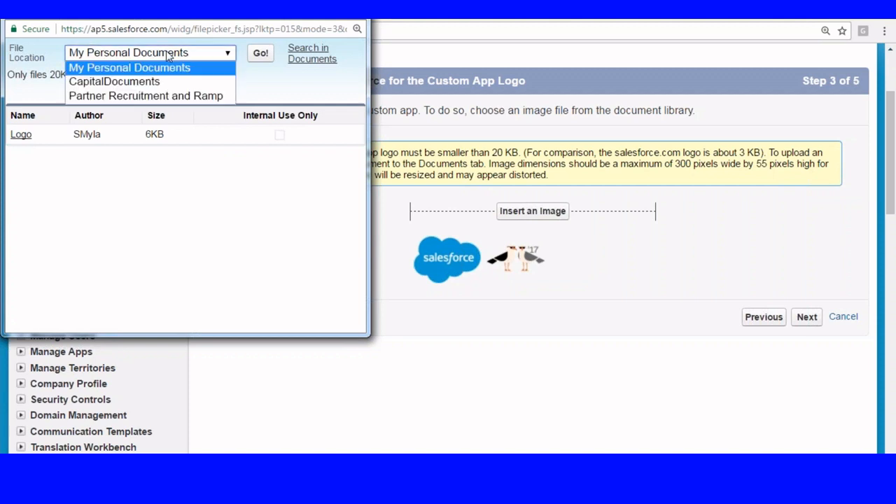
{"action": "left_click", "coordinate": [116, 82]}
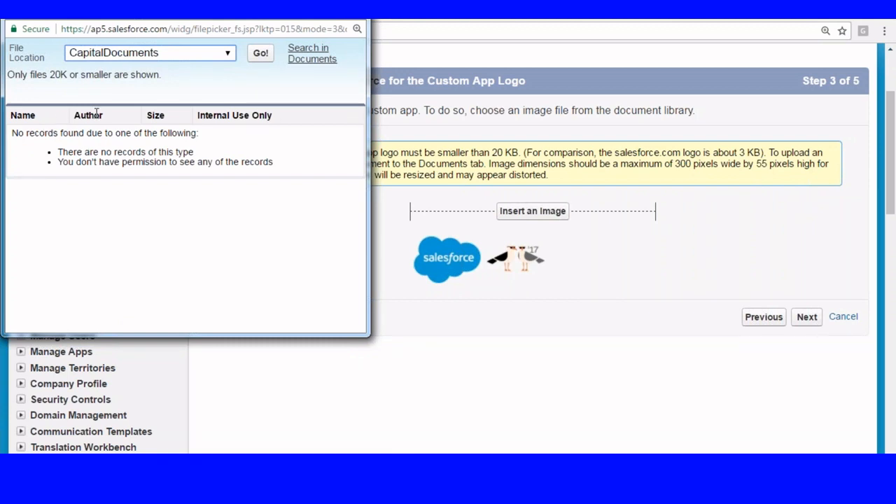
{"action": "left_click", "coordinate": [176, 56]}
{"action": "left_click", "coordinate": [114, 79]}
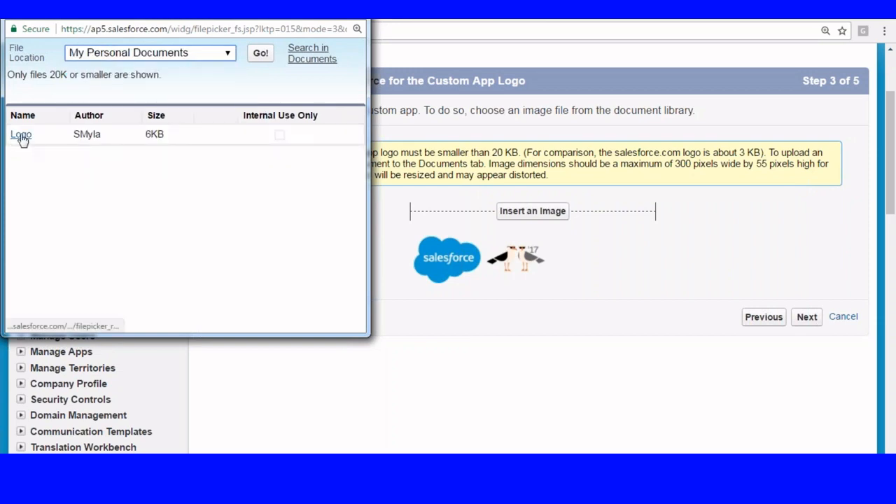
{"action": "left_click", "coordinate": [21, 136]}
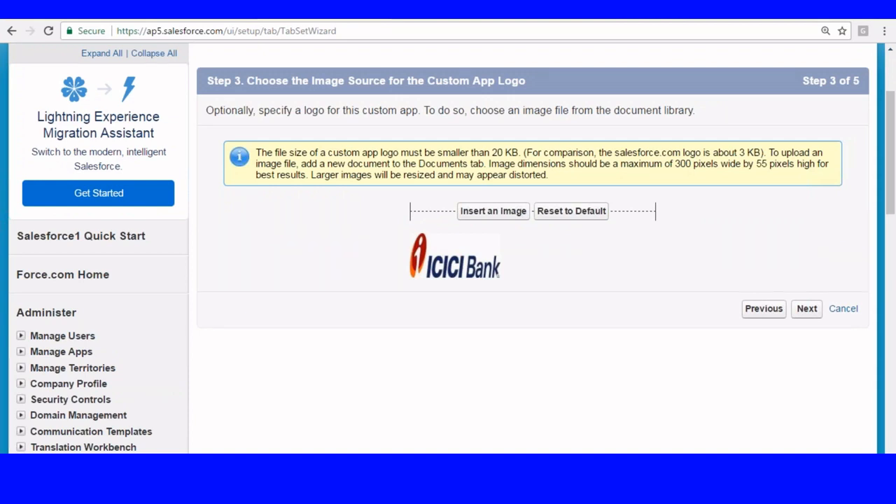
- Continue to Step 4 for choosing the app's tabs
{"action": "scroll", "coordinate": [521, 254], "scroll_direction": "down", "scroll_amount": 2}
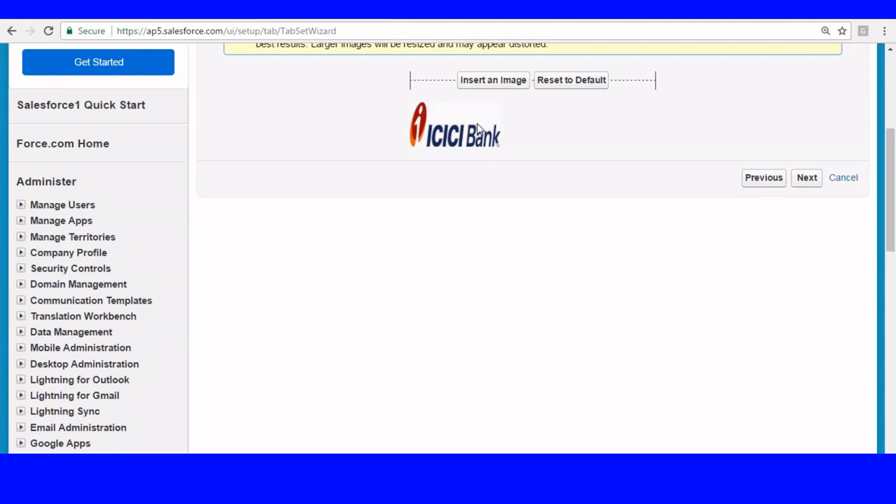
{"action": "left_click", "coordinate": [805, 175]}
{"action": "scroll", "coordinate": [505, 192], "scroll_direction": "down", "scroll_amount": 2}
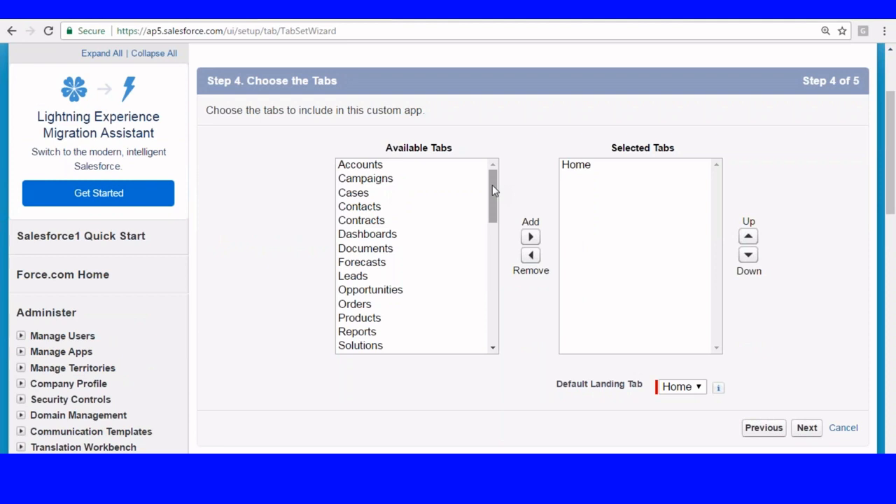
- Add Leads, Accounts and Contacts to the selected tabs alongside Home
{"action": "scroll", "coordinate": [522, 128], "scroll_direction": "down", "scroll_amount": 1}
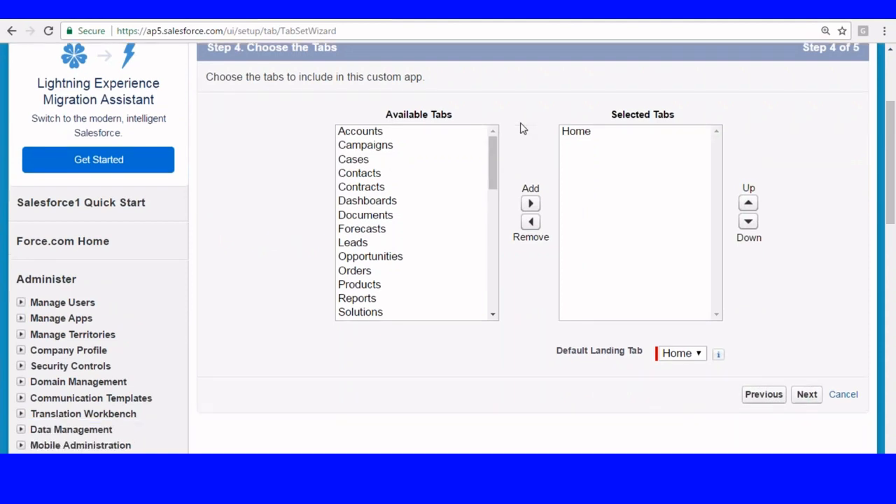
{"action": "left_click", "coordinate": [365, 210]}
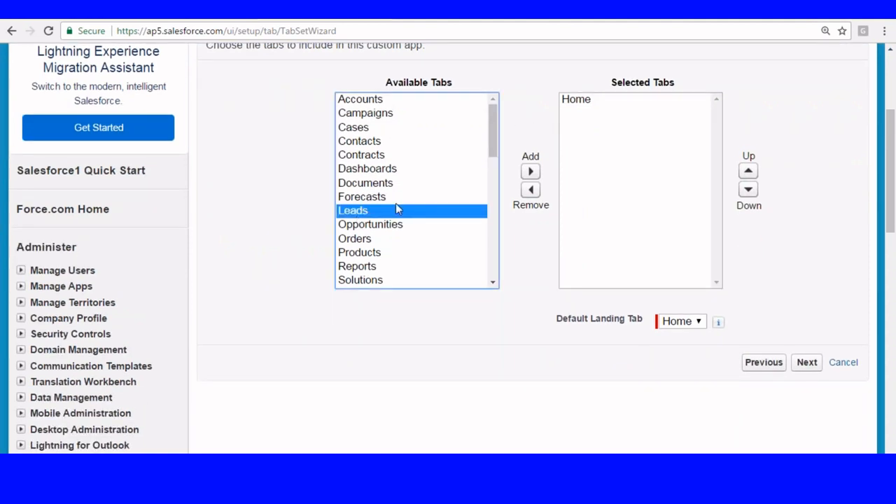
{"action": "left_click", "coordinate": [531, 171]}
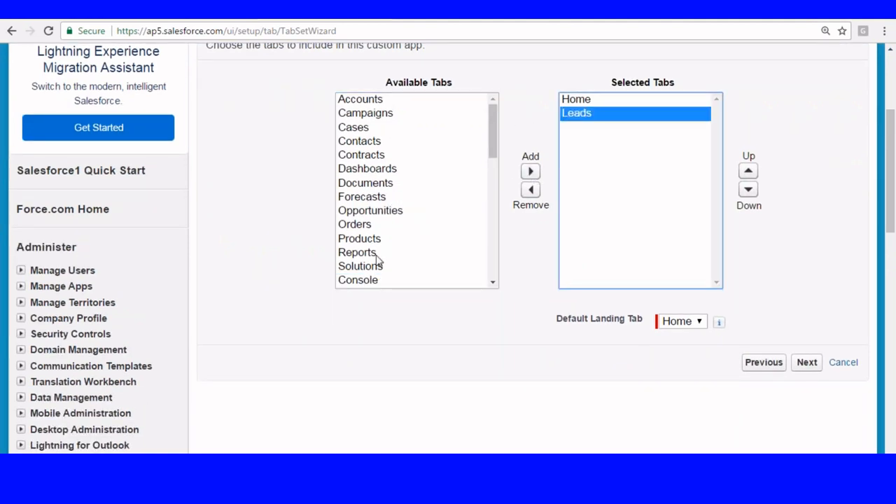
{"action": "left_click", "coordinate": [490, 126]}
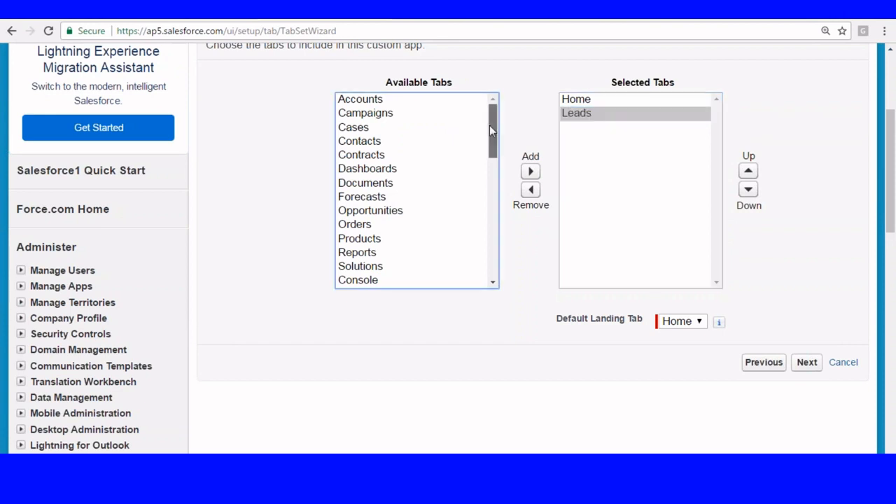
{"action": "left_click", "coordinate": [383, 104]}
{"action": "left_click", "coordinate": [531, 172]}
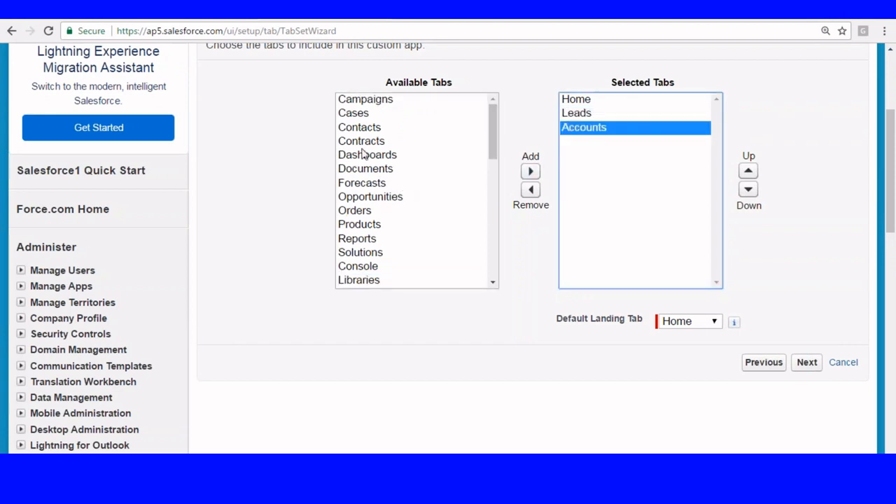
{"action": "left_click", "coordinate": [372, 129]}
{"action": "left_click", "coordinate": [531, 171]}
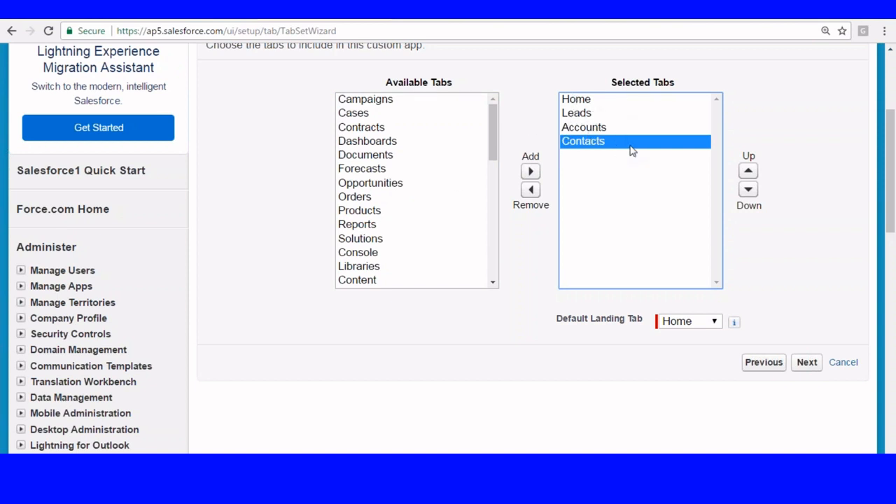
{"action": "left_click", "coordinate": [512, 272]}
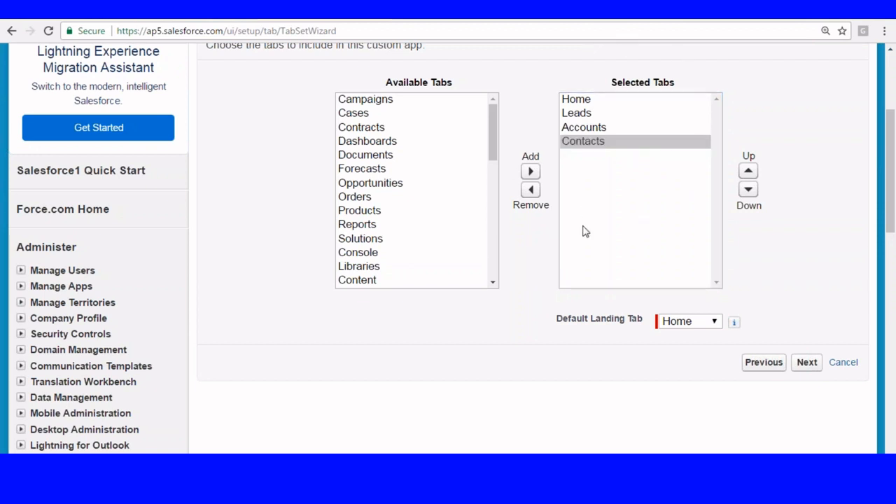
{"action": "scroll", "coordinate": [404, 314], "scroll_direction": "down", "scroll_amount": 1}
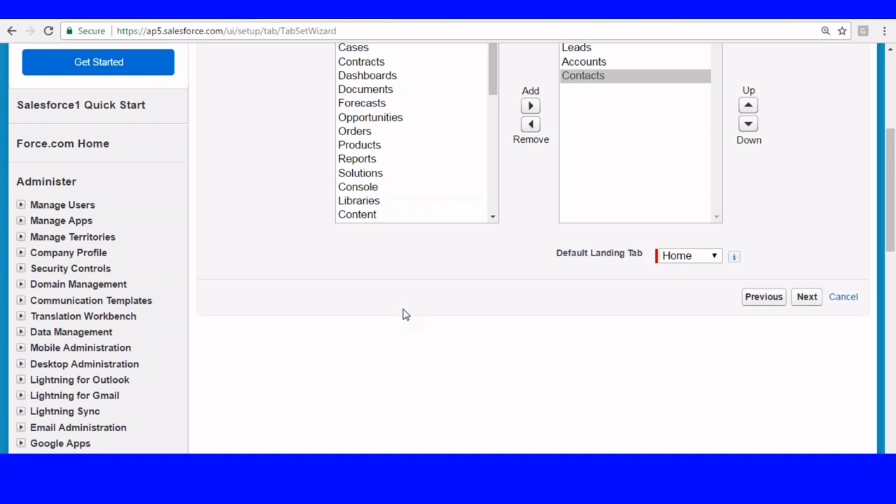
{"action": "scroll", "coordinate": [403, 315], "scroll_direction": "up", "scroll_amount": 3}
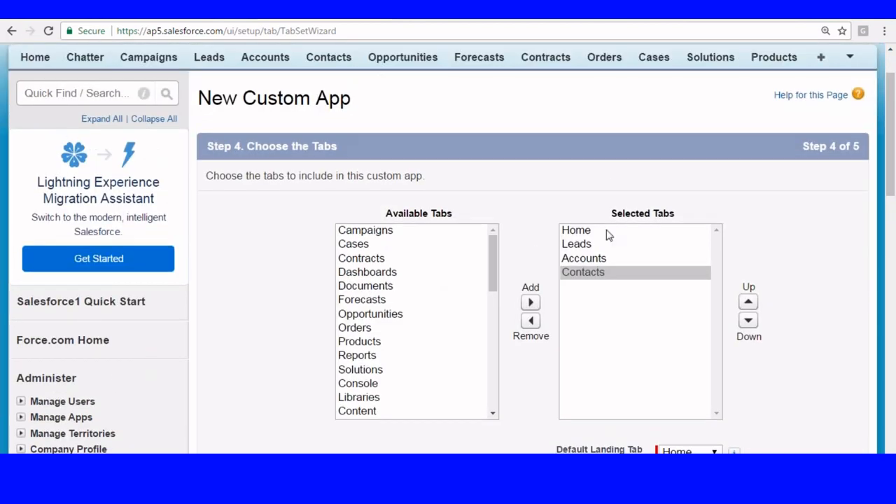
{"action": "scroll", "coordinate": [482, 202], "scroll_direction": "down", "scroll_amount": 2}
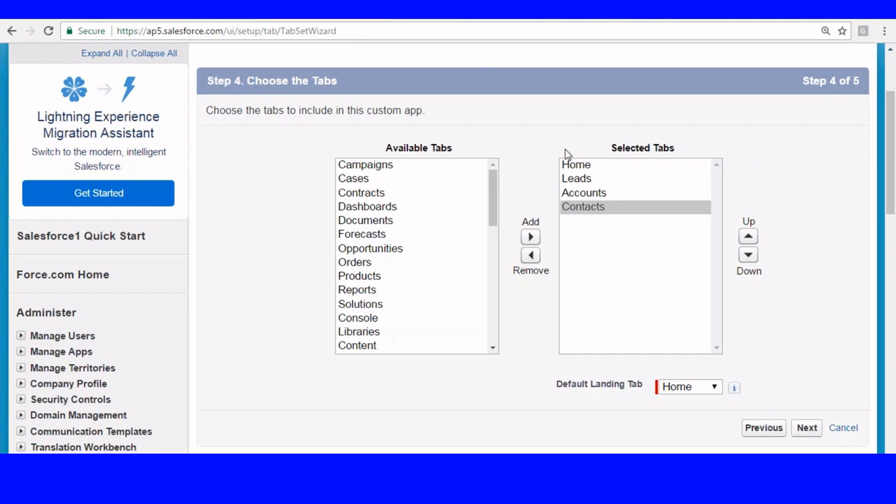
- Set the Default Landing Tab to Accounts instead of Home
{"action": "left_click", "coordinate": [578, 193]}
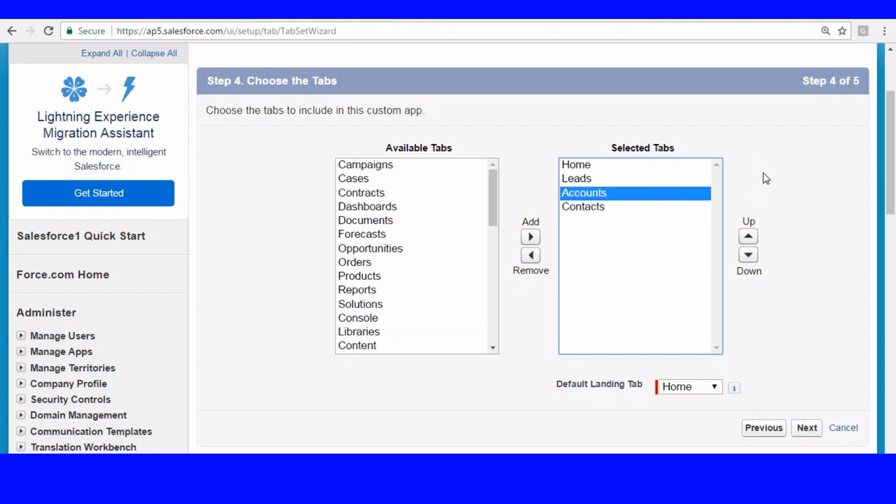
{"action": "left_click_drag", "start_coordinate": [891, 129], "coordinate": [895, 160]}
{"action": "left_click", "coordinate": [693, 282]}
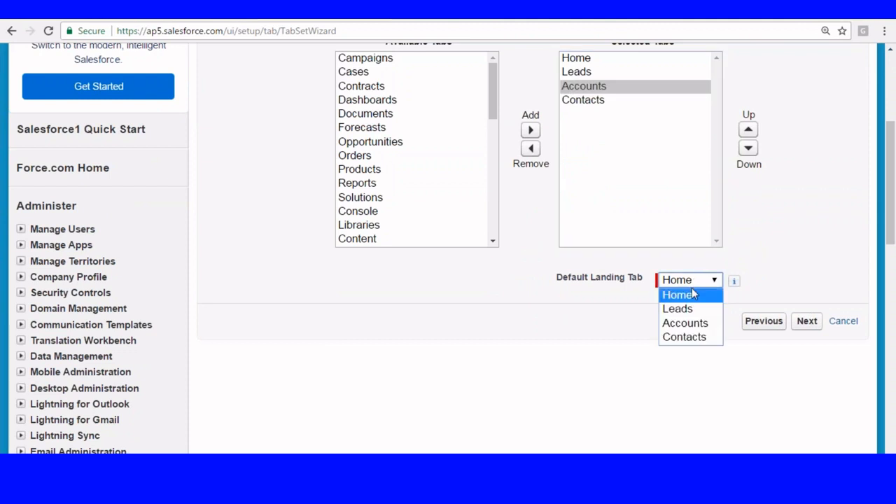
{"action": "left_click", "coordinate": [683, 325]}
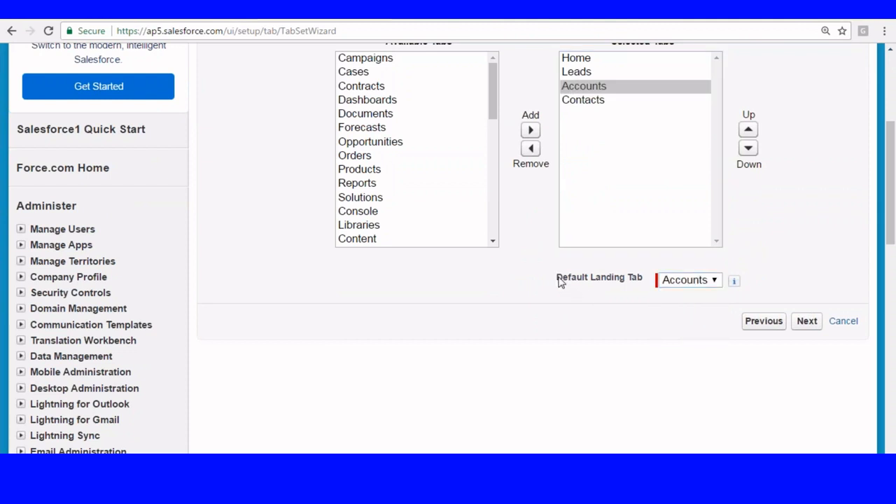
{"action": "left_click_drag", "start_coordinate": [559, 280], "coordinate": [639, 272]}
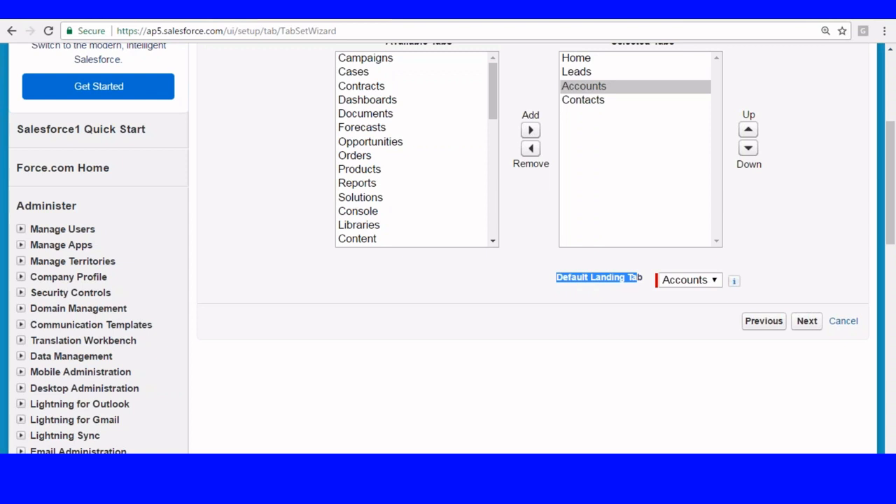
{"action": "scroll", "coordinate": [791, 231], "scroll_direction": "down", "scroll_amount": 2}
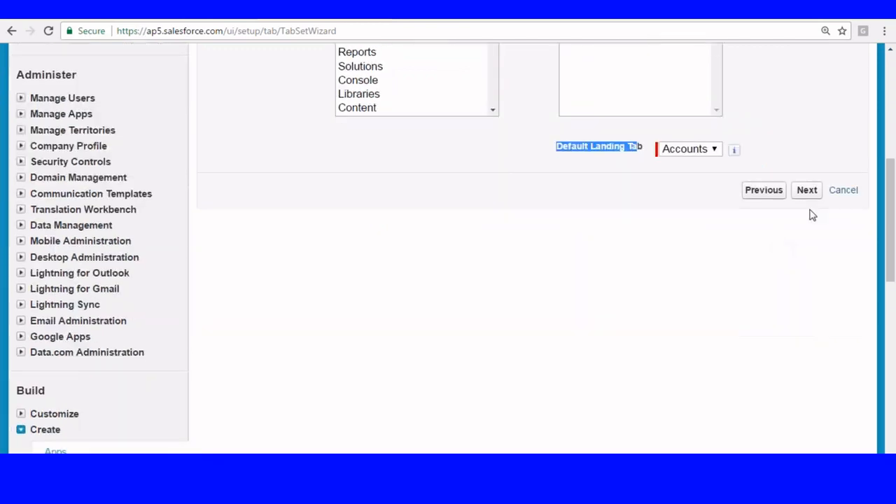
- Go to the profile step and make the app visible to Clerk, Field Executive and Filed Manager Profile
{"action": "left_click", "coordinate": [807, 189]}
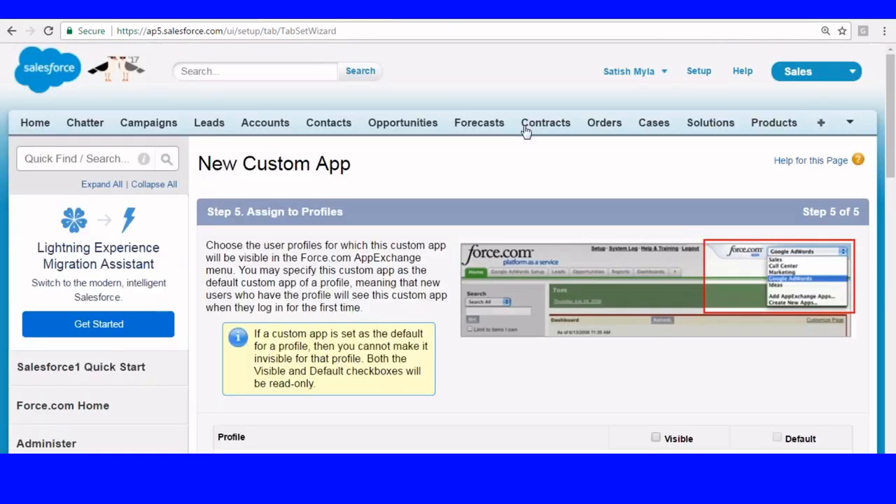
{"action": "scroll", "coordinate": [512, 130], "scroll_direction": "down", "scroll_amount": 1}
{"action": "scroll", "coordinate": [501, 133], "scroll_direction": "down", "scroll_amount": 5}
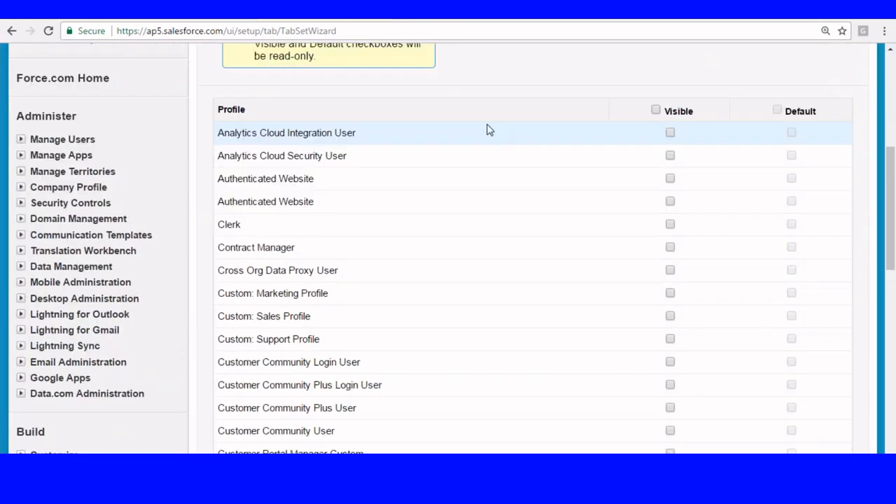
{"action": "scroll", "coordinate": [315, 136], "scroll_direction": "down", "scroll_amount": 2}
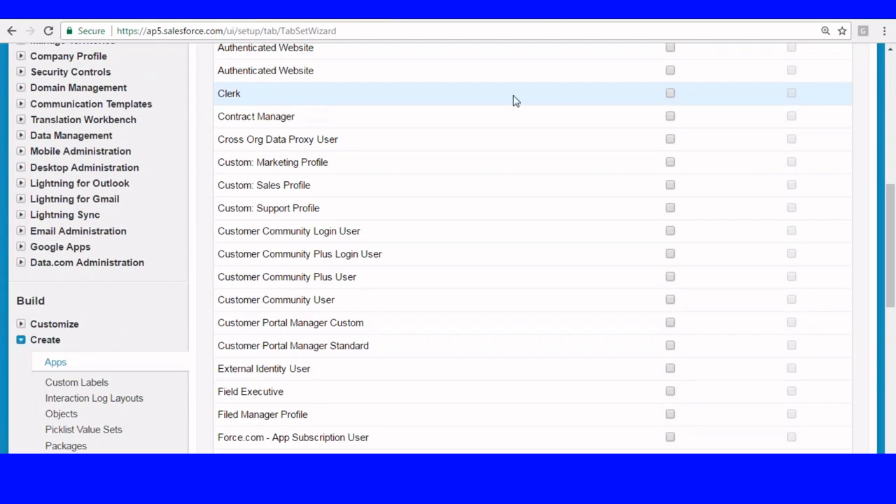
{"action": "left_click", "coordinate": [670, 94]}
{"action": "scroll", "coordinate": [448, 151], "scroll_direction": "down", "scroll_amount": 4}
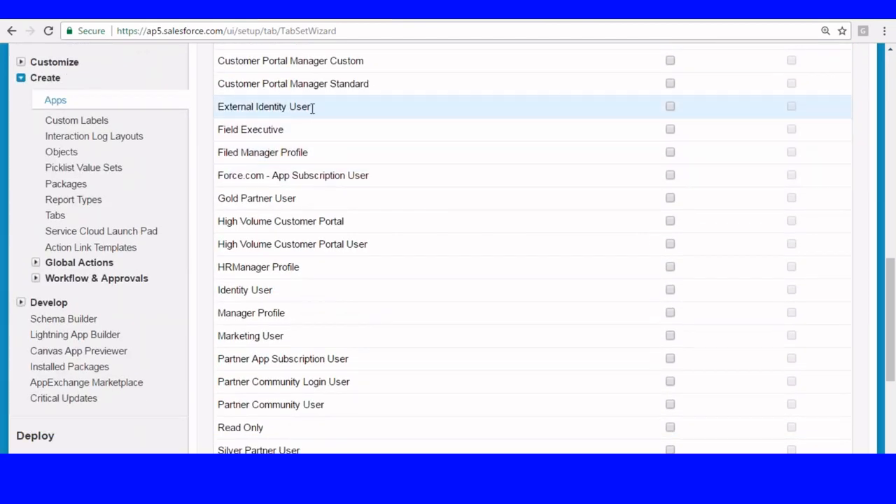
{"action": "left_click", "coordinate": [671, 131]}
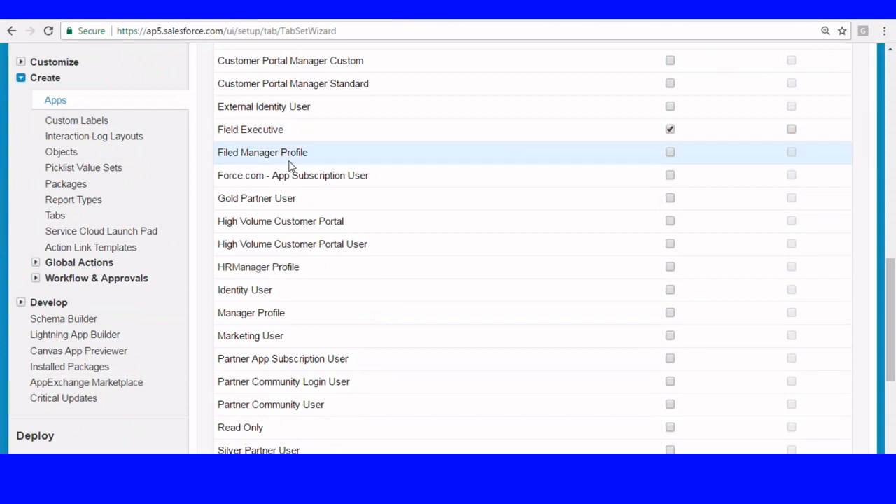
{"action": "left_click", "coordinate": [671, 152]}
- Make it visible to Manager Profile and System Administrator, then save the app
{"action": "scroll", "coordinate": [504, 212], "scroll_direction": "down", "scroll_amount": 2}
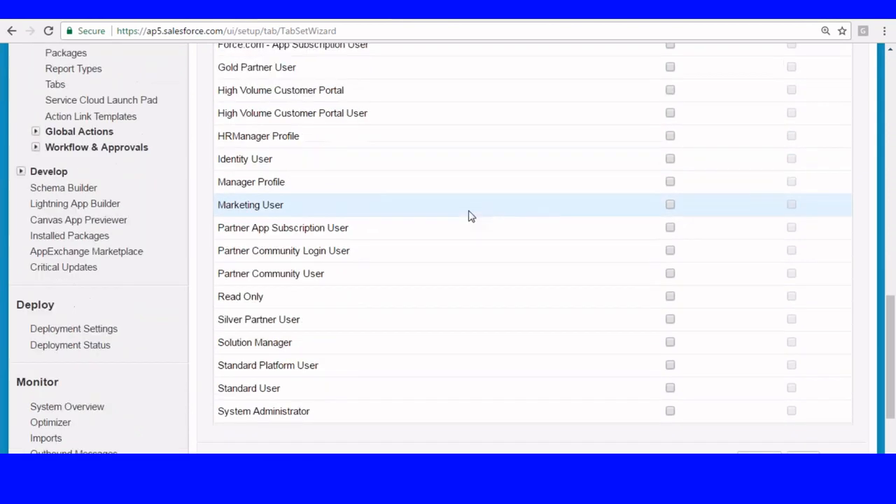
{"action": "left_click", "coordinate": [670, 182]}
{"action": "scroll", "coordinate": [560, 210], "scroll_direction": "down", "scroll_amount": 2}
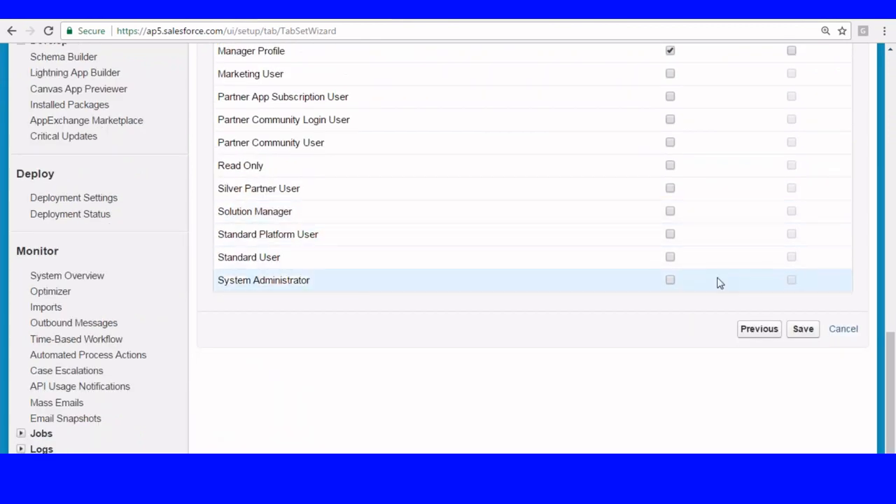
{"action": "left_click", "coordinate": [671, 280]}
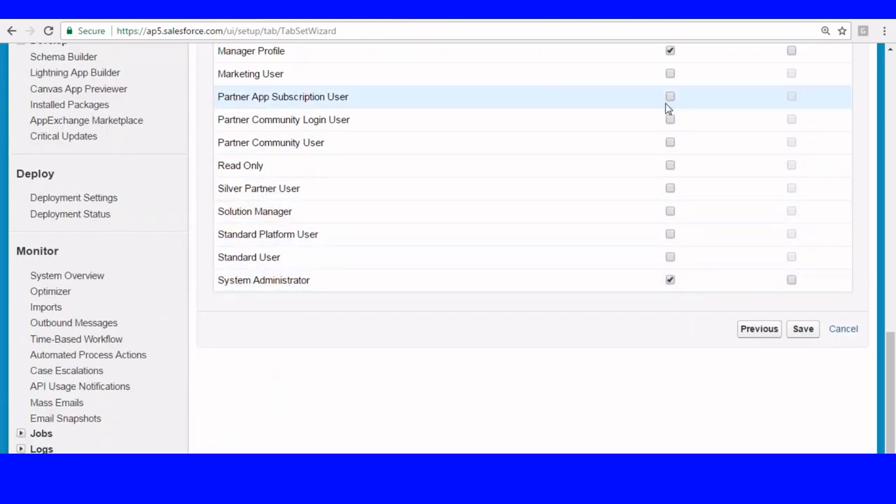
{"action": "scroll", "coordinate": [674, 190], "scroll_direction": "up", "scroll_amount": 6}
{"action": "scroll", "coordinate": [676, 192], "scroll_direction": "up", "scroll_amount": 4}
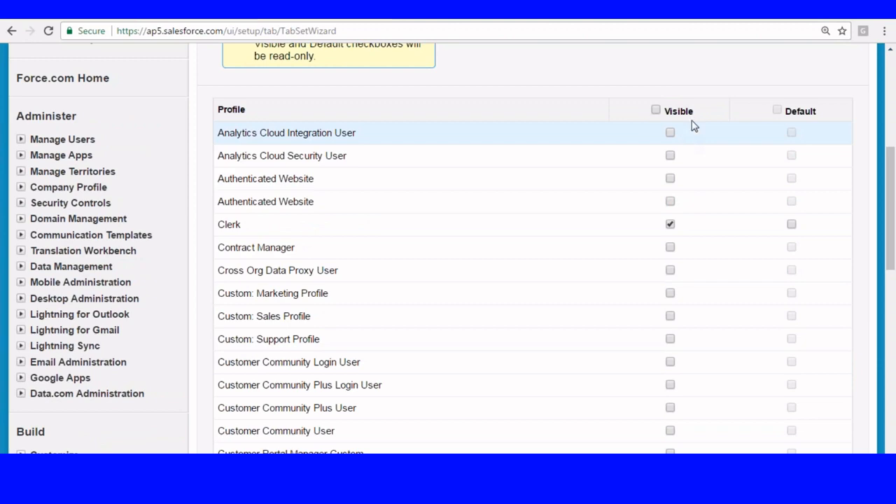
{"action": "scroll", "coordinate": [697, 206], "scroll_direction": "down", "scroll_amount": 9}
{"action": "scroll", "coordinate": [694, 250], "scroll_direction": "down", "scroll_amount": 2}
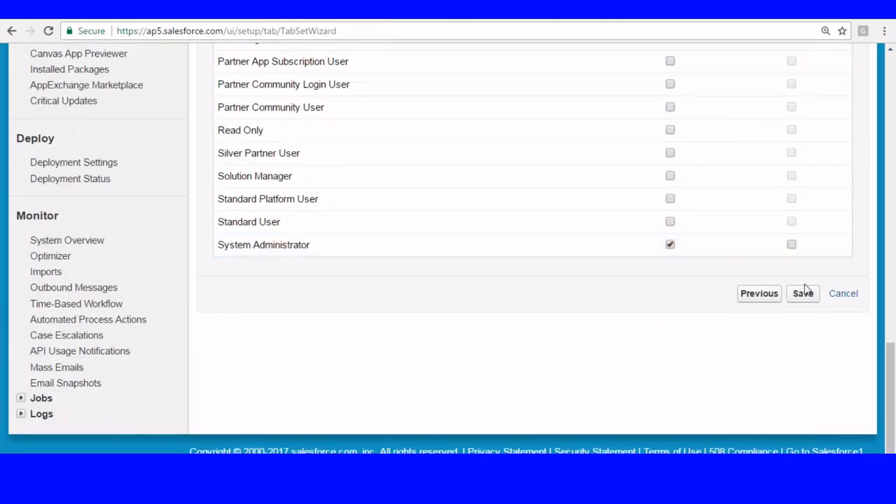
{"action": "left_click", "coordinate": [803, 294]}
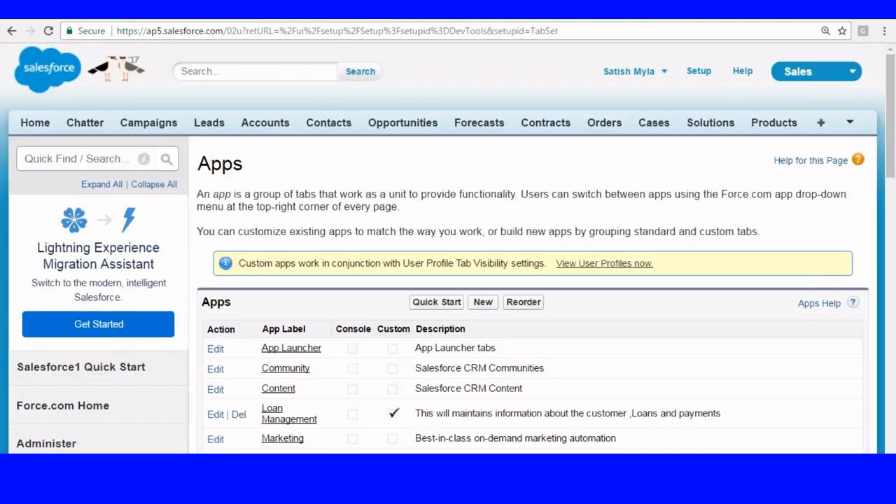
- Switch to the Loan Management app from the app menu
{"action": "left_click", "coordinate": [806, 72]}
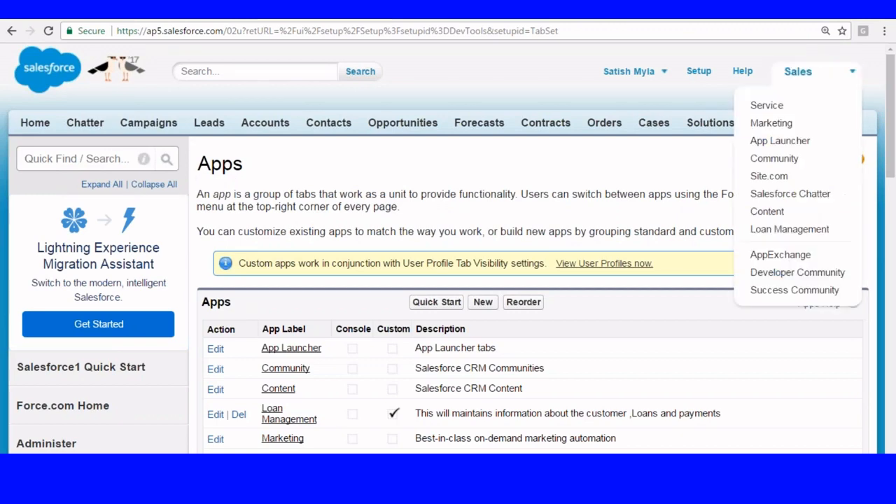
{"action": "left_click", "coordinate": [769, 231]}
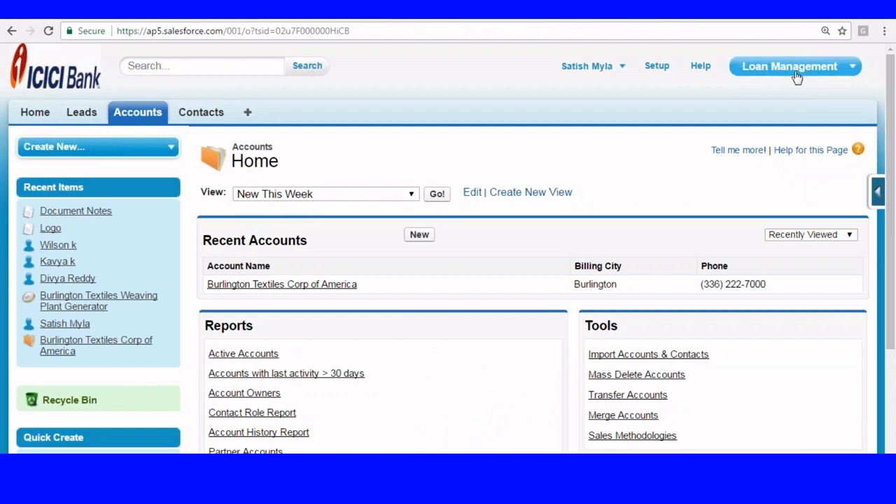
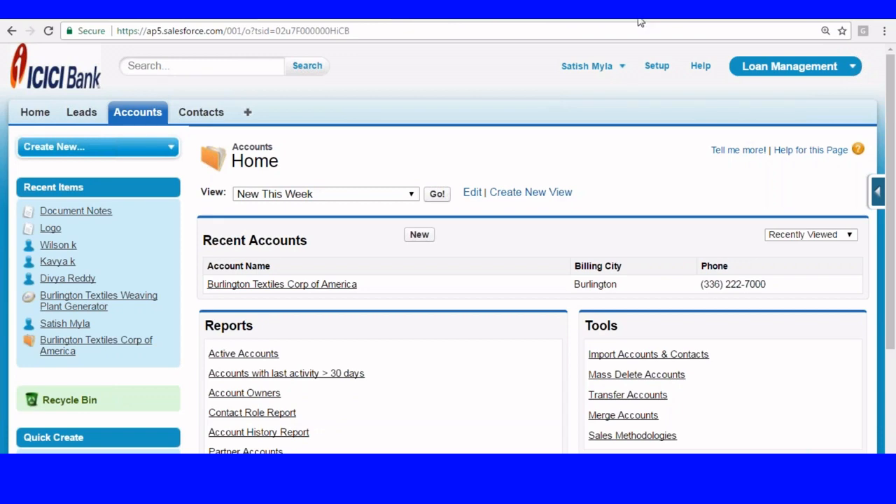
- Go to the Apps page under Setup's Build > Create and start a new app
{"action": "left_click", "coordinate": [657, 67]}
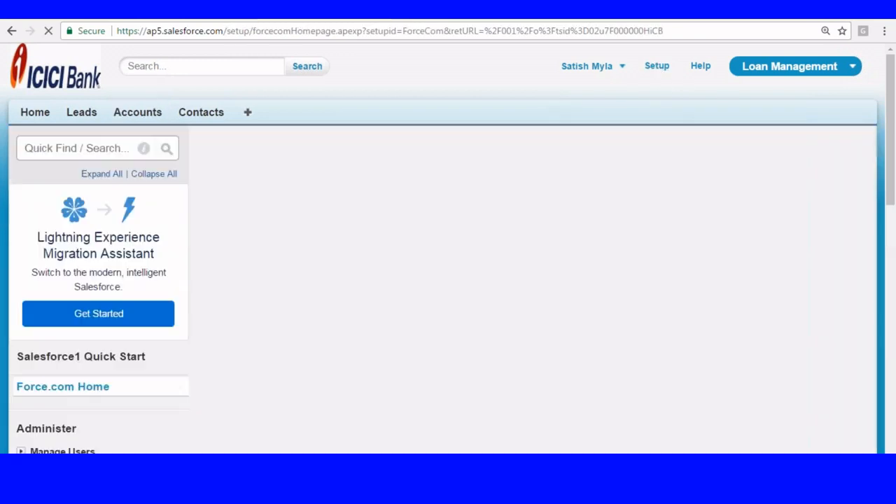
{"action": "scroll", "coordinate": [388, 80], "scroll_direction": "down", "scroll_amount": 8}
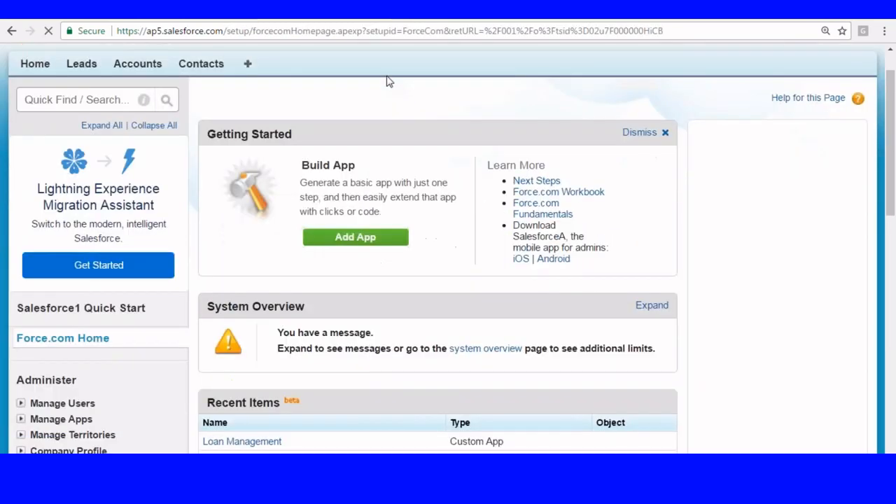
{"action": "scroll", "coordinate": [40, 94], "scroll_direction": "down", "scroll_amount": 2}
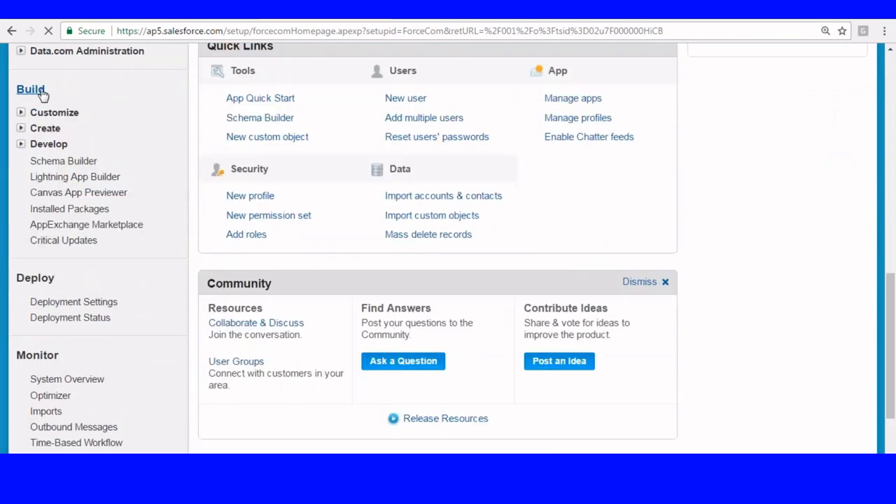
{"action": "left_click", "coordinate": [21, 128]}
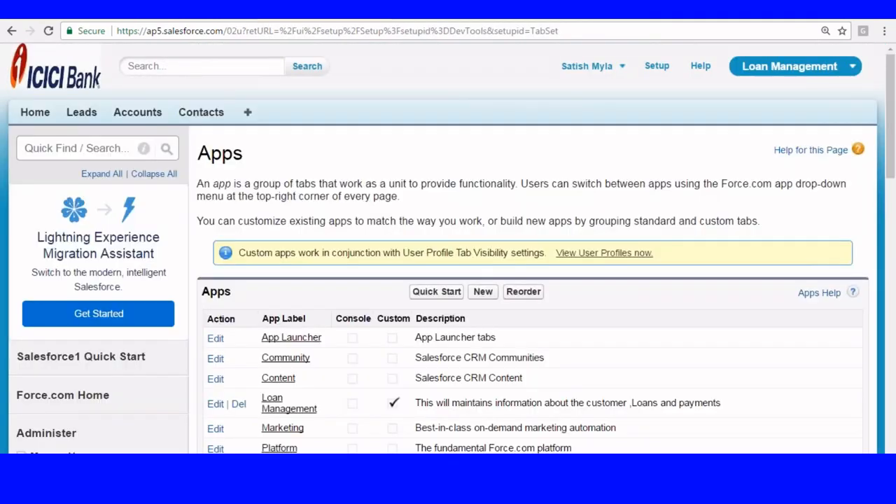
{"action": "scroll", "coordinate": [491, 162], "scroll_direction": "down", "scroll_amount": 2}
{"action": "left_click", "coordinate": [484, 161]}
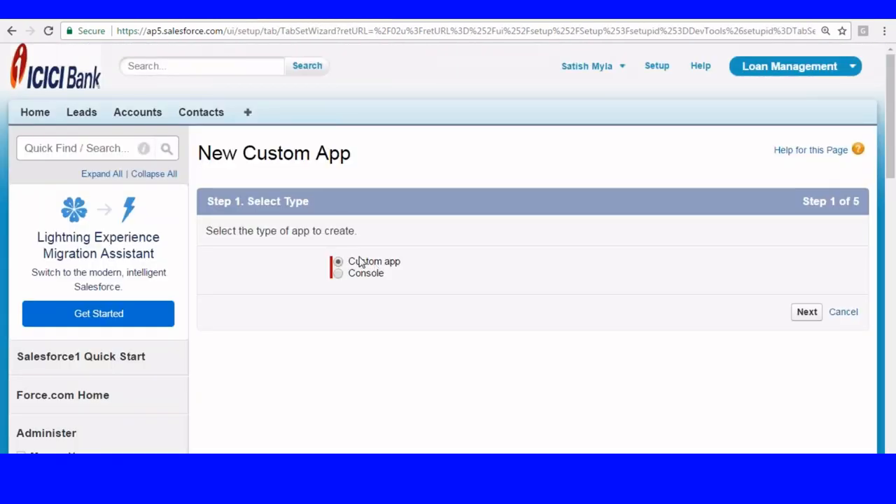
- Choose Custom app, label it Creditcard, and skip the logo to reach tab selection
{"action": "left_click", "coordinate": [807, 313]}
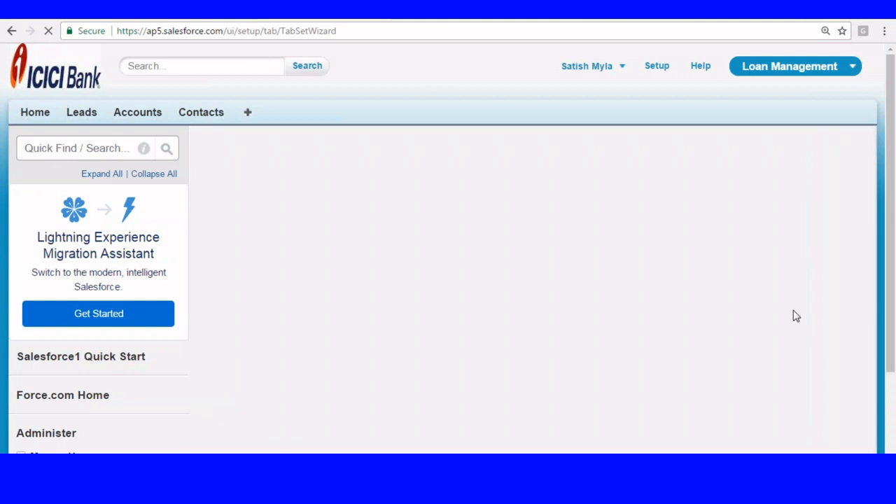
{"action": "scroll", "coordinate": [497, 200], "scroll_direction": "down", "scroll_amount": 2}
{"action": "left_click", "coordinate": [355, 170]}
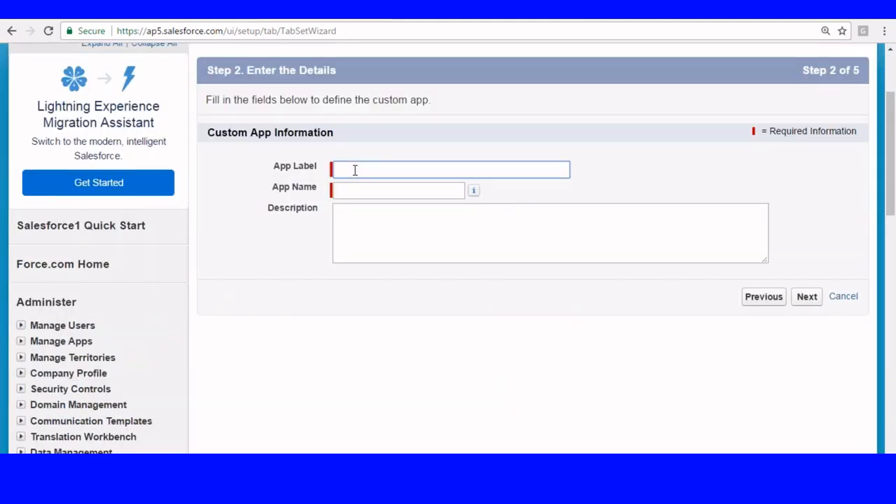
{"action": "type", "text": "Crea"}
{"action": "type", "text": "itcard"}
{"action": "left_click", "coordinate": [356, 189]}
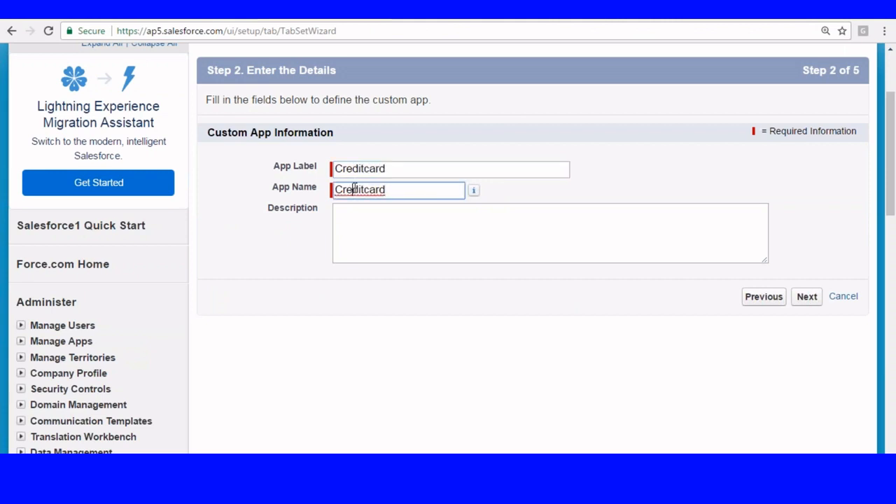
{"action": "scroll", "coordinate": [364, 189], "scroll_direction": "down", "scroll_amount": 1}
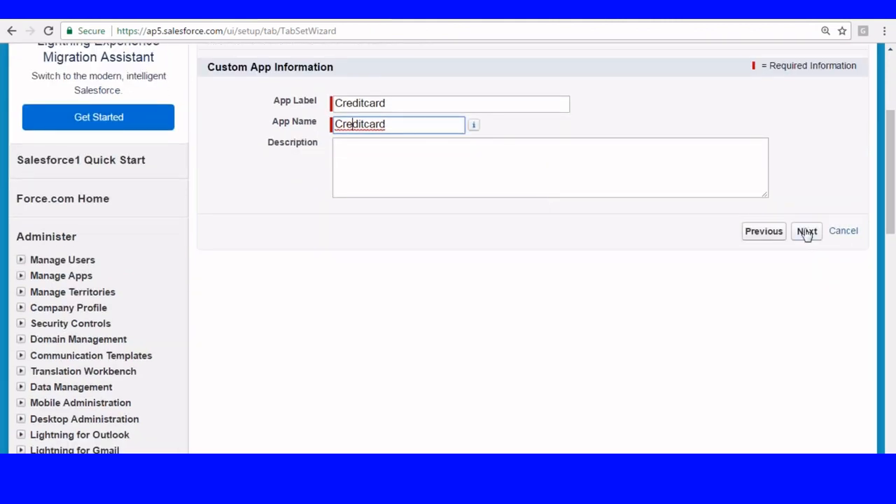
{"action": "left_click", "coordinate": [807, 232]}
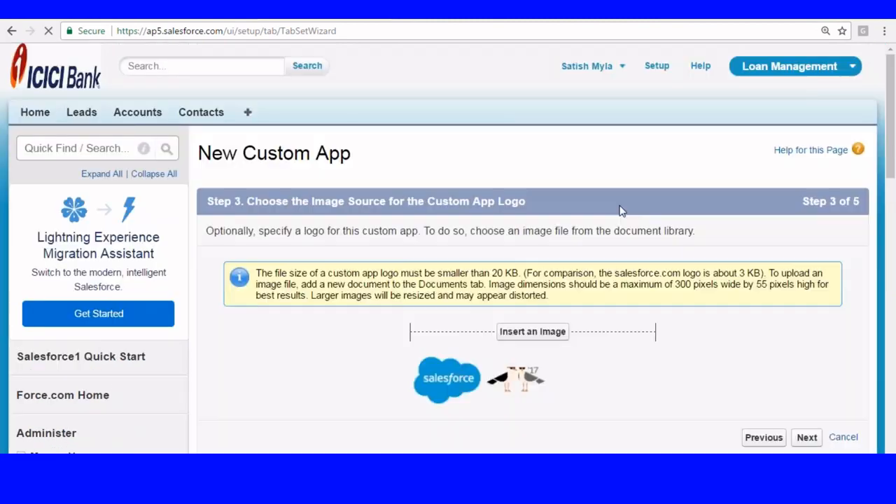
{"action": "scroll", "coordinate": [554, 196], "scroll_direction": "down", "scroll_amount": 2}
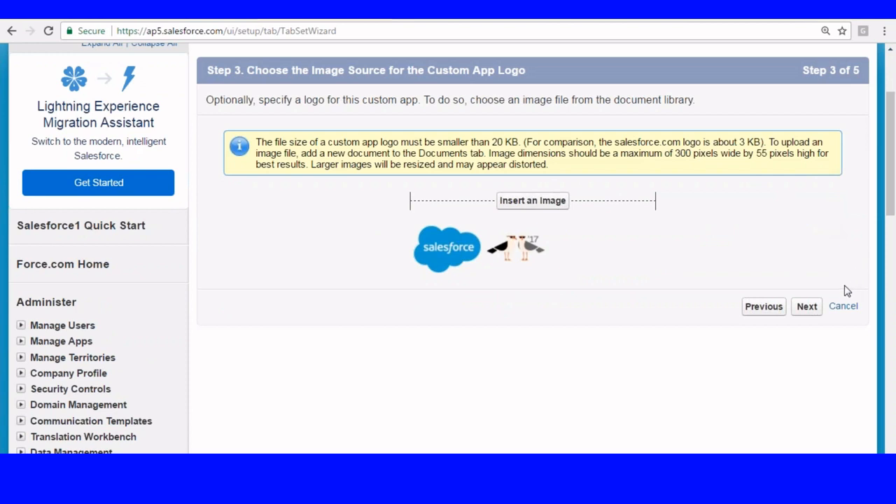
{"action": "left_click", "coordinate": [807, 306]}
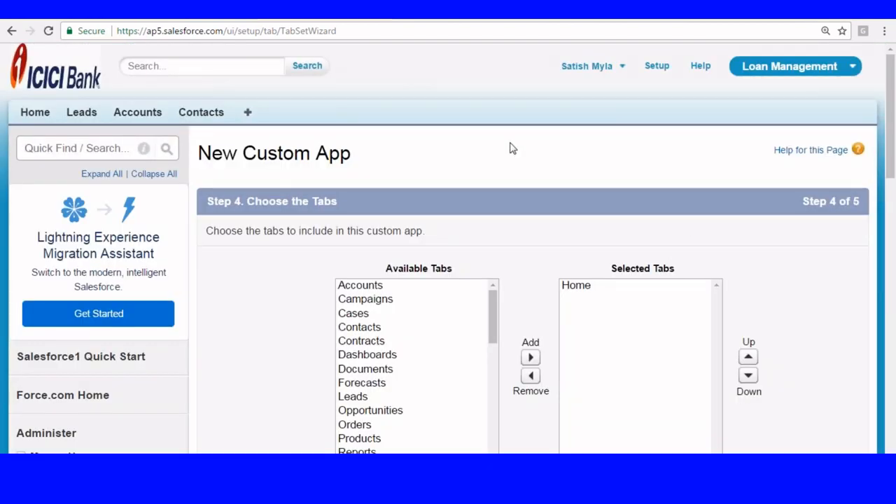
- Add Accounts and Cases to the Creditcard app's tabs, keeping Home as the default landing tab
{"action": "scroll", "coordinate": [266, 141], "scroll_direction": "down", "scroll_amount": 2}
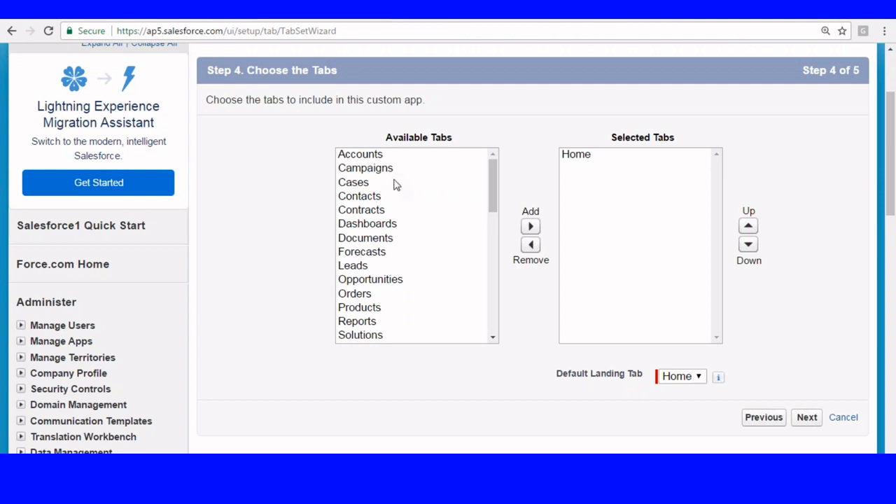
{"action": "left_click", "coordinate": [379, 156]}
{"action": "left_click", "coordinate": [531, 226]}
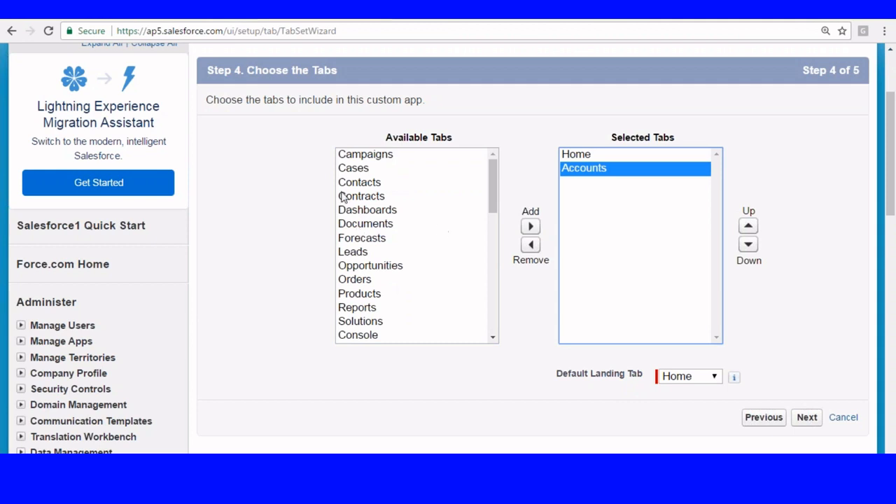
{"action": "left_click", "coordinate": [356, 172]}
{"action": "left_click", "coordinate": [530, 226]}
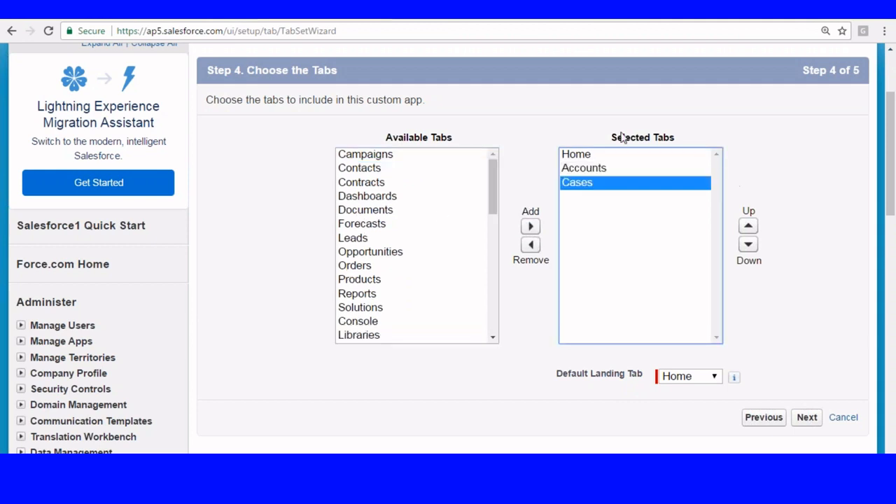
{"action": "scroll", "coordinate": [706, 228], "scroll_direction": "down", "scroll_amount": 1}
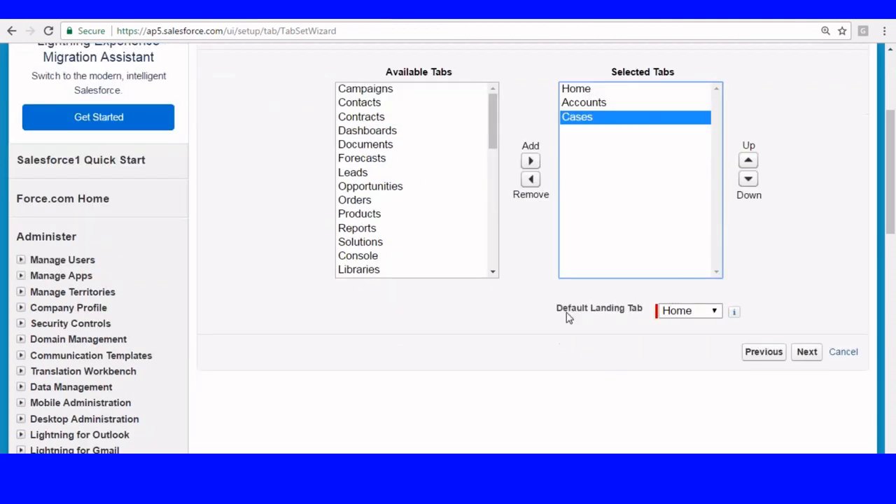
{"action": "left_click", "coordinate": [687, 312]}
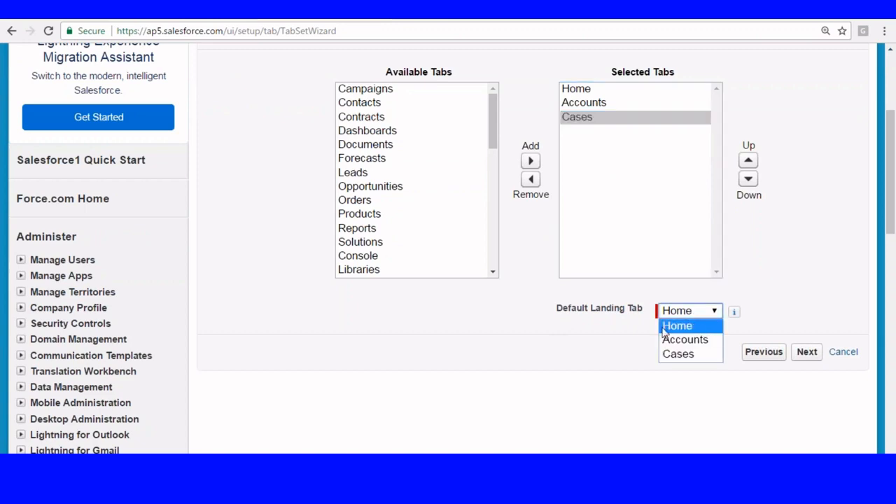
{"action": "left_click", "coordinate": [682, 326]}
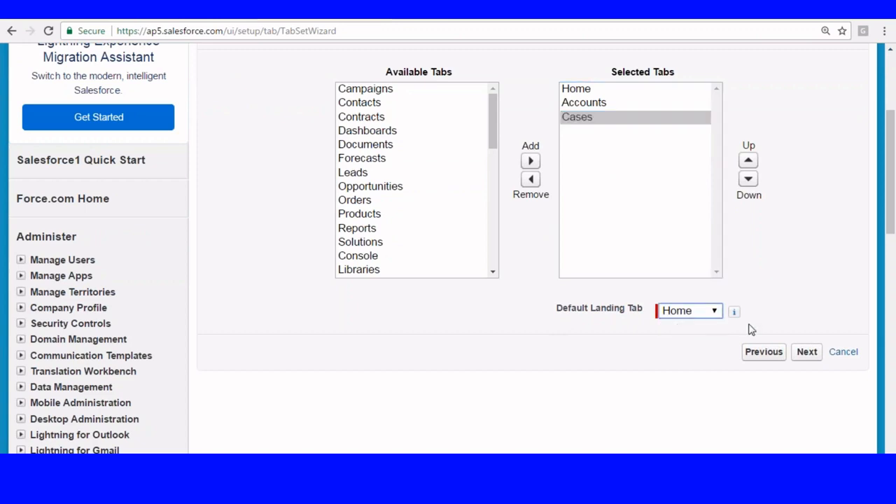
{"action": "left_click", "coordinate": [805, 353]}
{"action": "scroll", "coordinate": [430, 140], "scroll_direction": "down", "scroll_amount": 4}
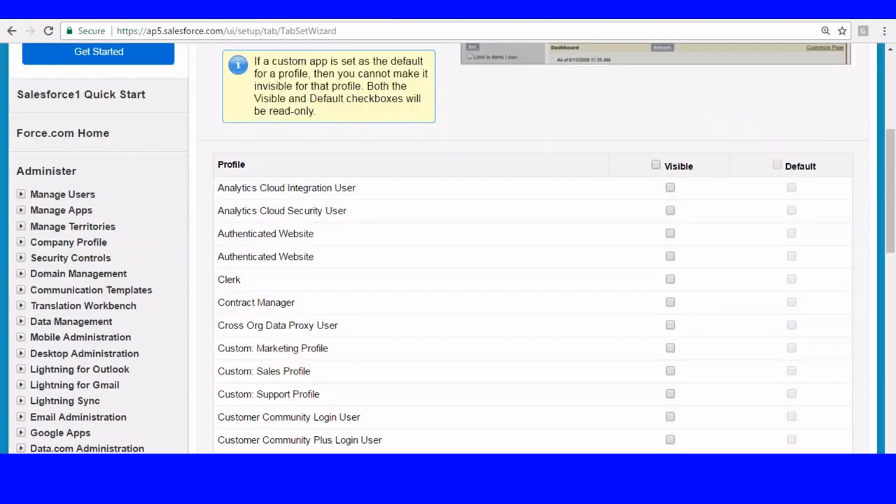
- Make Creditcard visible to Analytics Cloud, Authenticated Website and Cross Org Data Proxy User profiles, then save
{"action": "scroll", "coordinate": [259, 152], "scroll_direction": "down", "scroll_amount": 4}
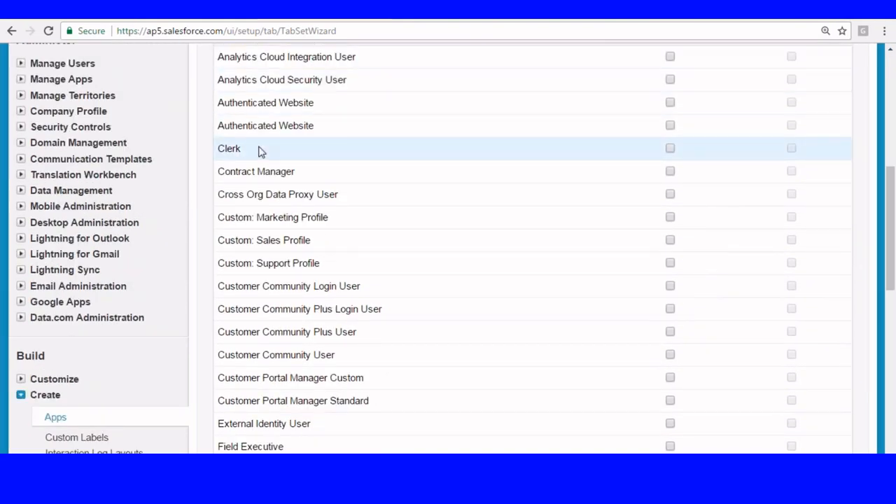
{"action": "left_click", "coordinate": [671, 149]}
{"action": "scroll", "coordinate": [641, 231], "scroll_direction": "down", "scroll_amount": 5}
{"action": "scroll", "coordinate": [546, 267], "scroll_direction": "down", "scroll_amount": 5}
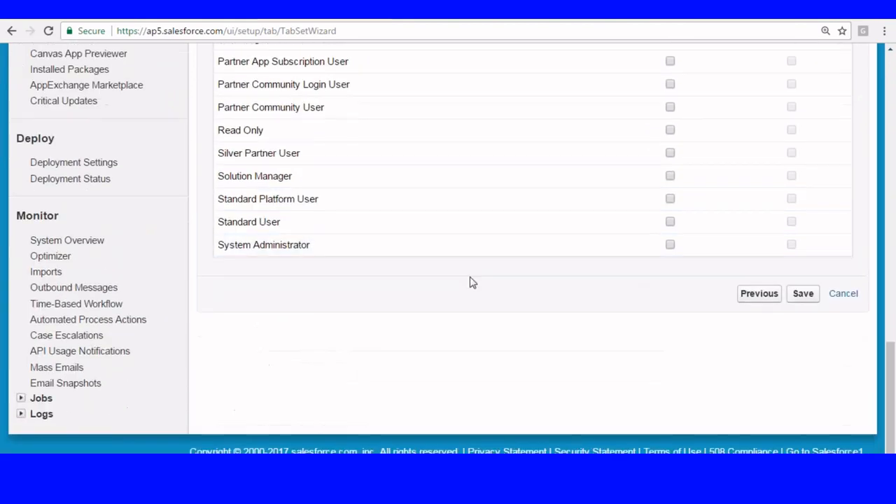
{"action": "scroll", "coordinate": [582, 186], "scroll_direction": "up", "scroll_amount": 9}
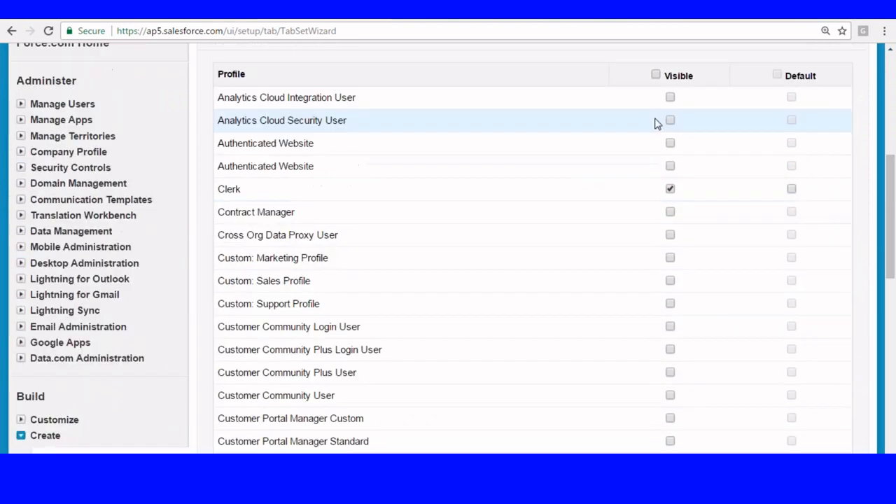
{"action": "left_click", "coordinate": [671, 188]}
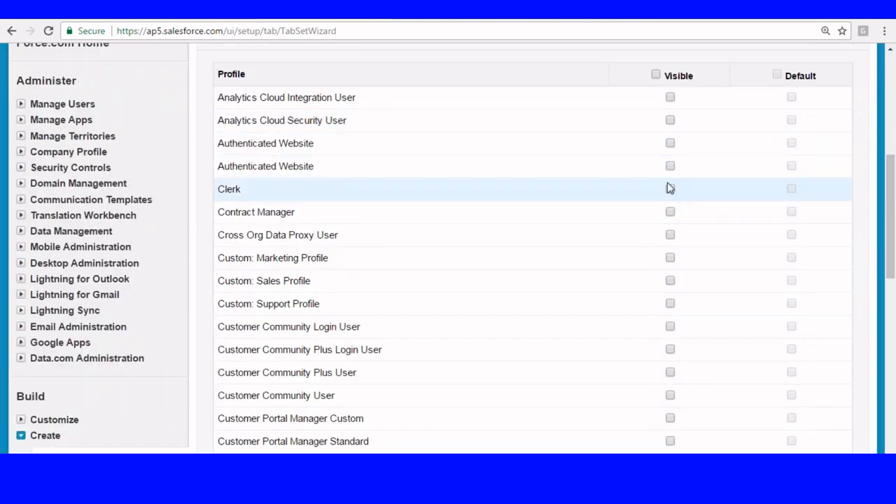
{"action": "left_click", "coordinate": [670, 97]}
{"action": "left_click", "coordinate": [671, 121]}
{"action": "left_click", "coordinate": [671, 166]}
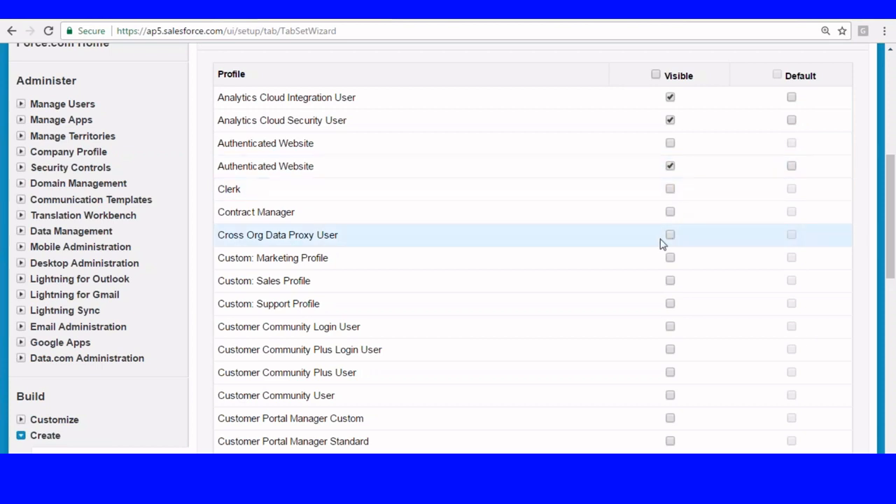
{"action": "left_click", "coordinate": [670, 235]}
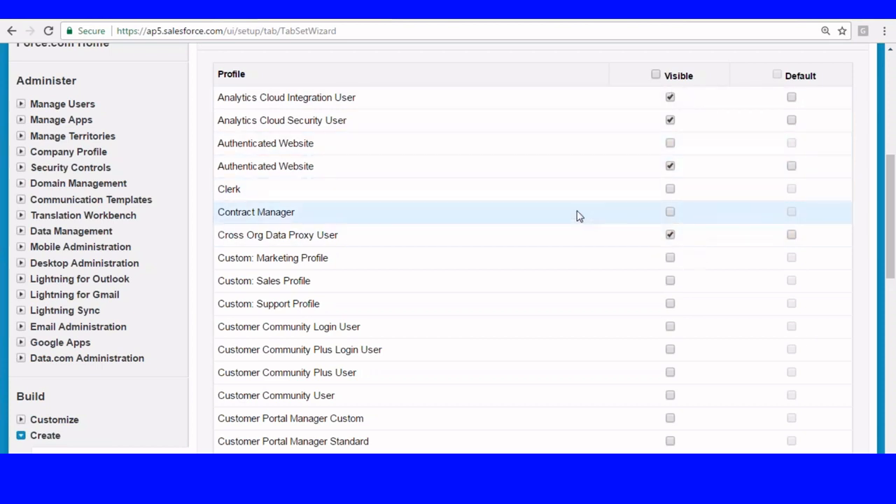
{"action": "scroll", "coordinate": [579, 216], "scroll_direction": "down", "scroll_amount": 10}
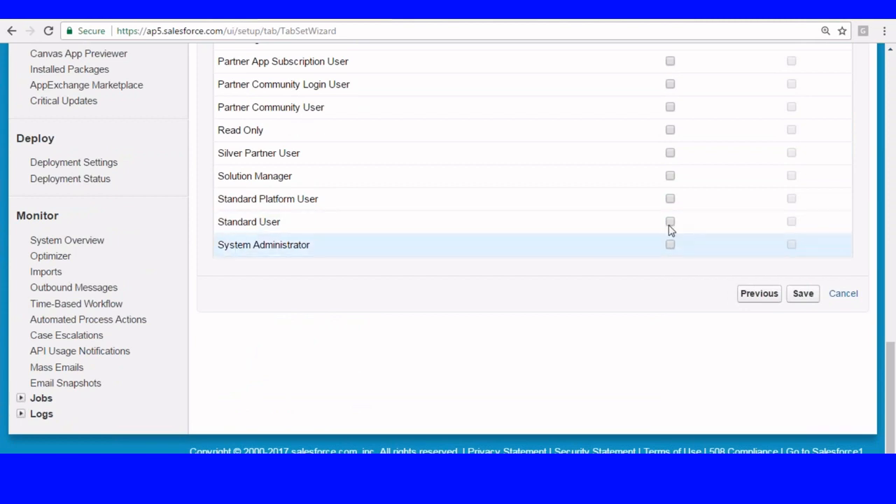
{"action": "left_click", "coordinate": [802, 295]}
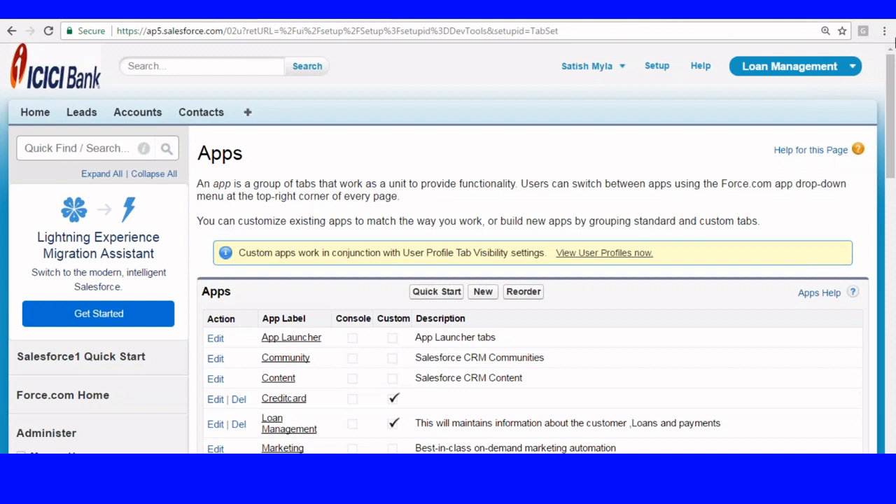
- Check the app menu, then return to Setup home and expand Administer > Manage Users
{"action": "left_click", "coordinate": [828, 70]}
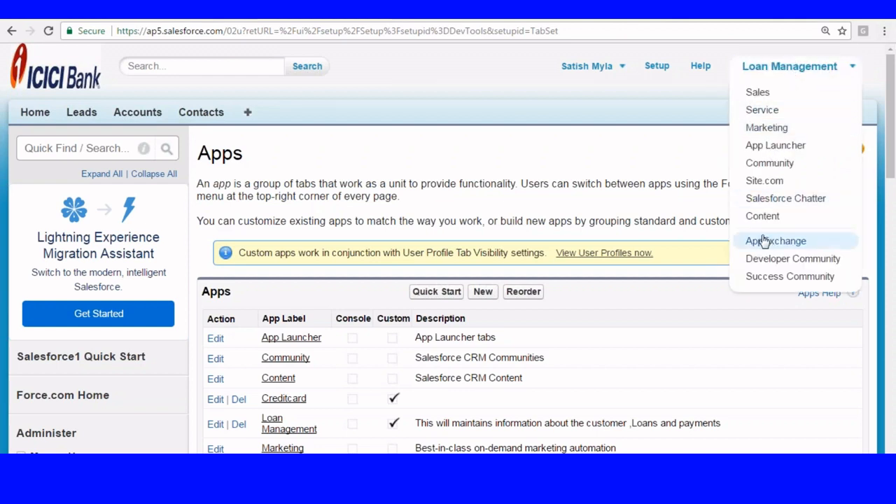
{"action": "left_click", "coordinate": [657, 65]}
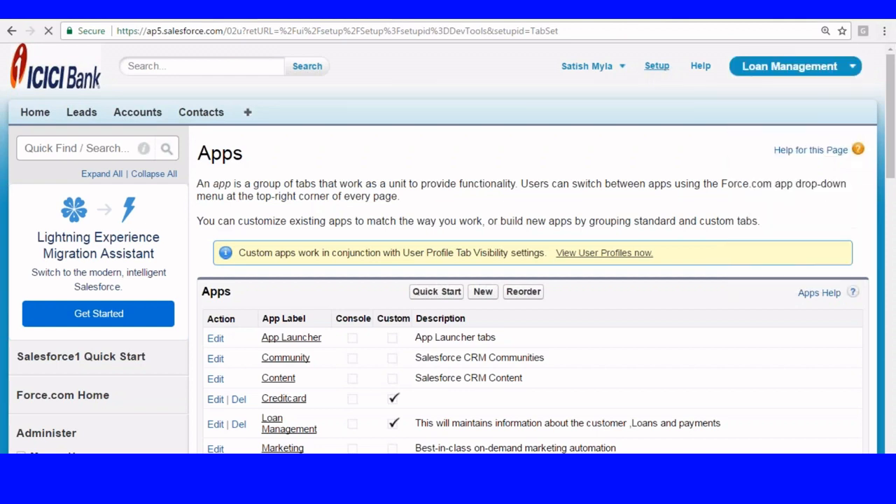
{"action": "left_click", "coordinate": [807, 70]}
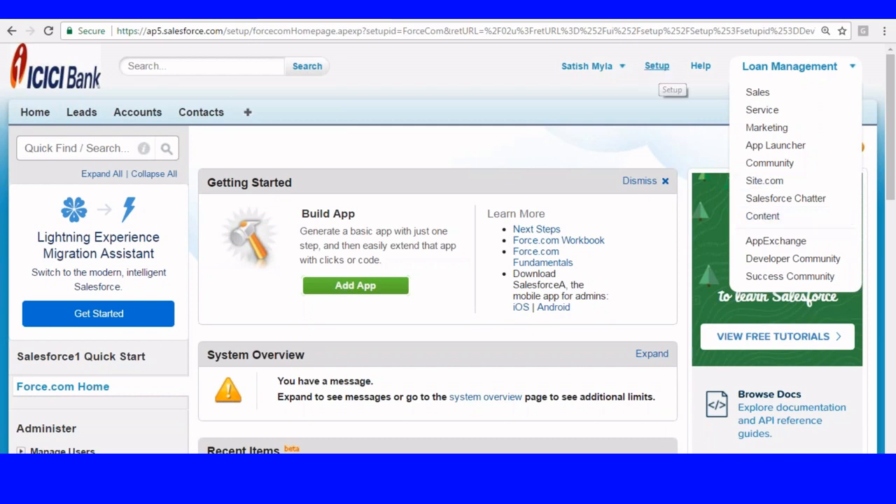
{"action": "left_click", "coordinate": [657, 68]}
{"action": "scroll", "coordinate": [306, 187], "scroll_direction": "down", "scroll_amount": 6}
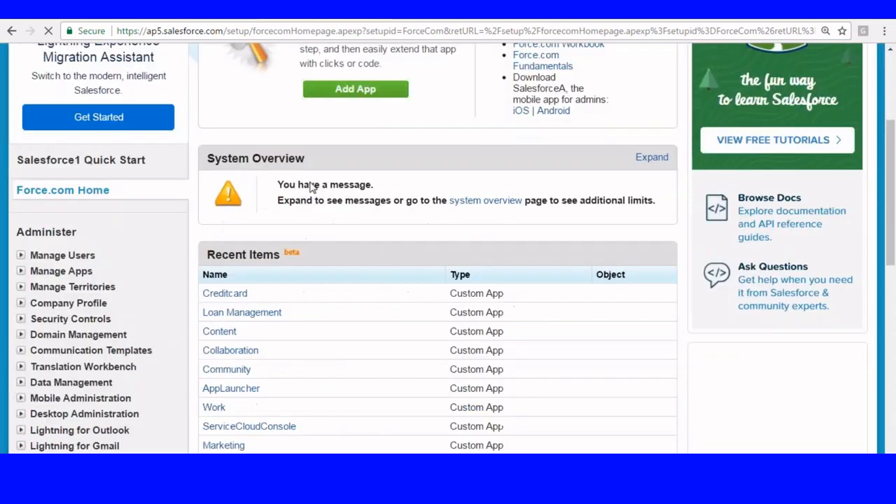
{"action": "scroll", "coordinate": [28, 66], "scroll_direction": "up", "scroll_amount": 1}
{"action": "scroll", "coordinate": [32, 68], "scroll_direction": "up", "scroll_amount": 1}
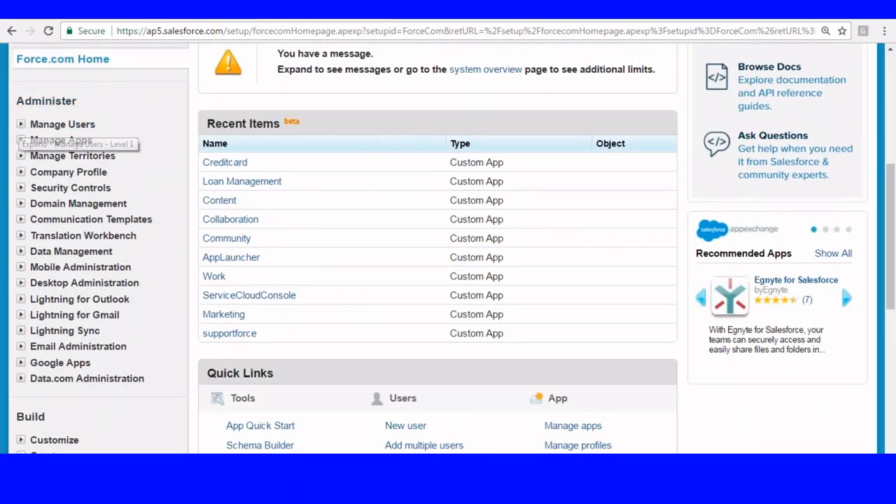
{"action": "left_click", "coordinate": [21, 124]}
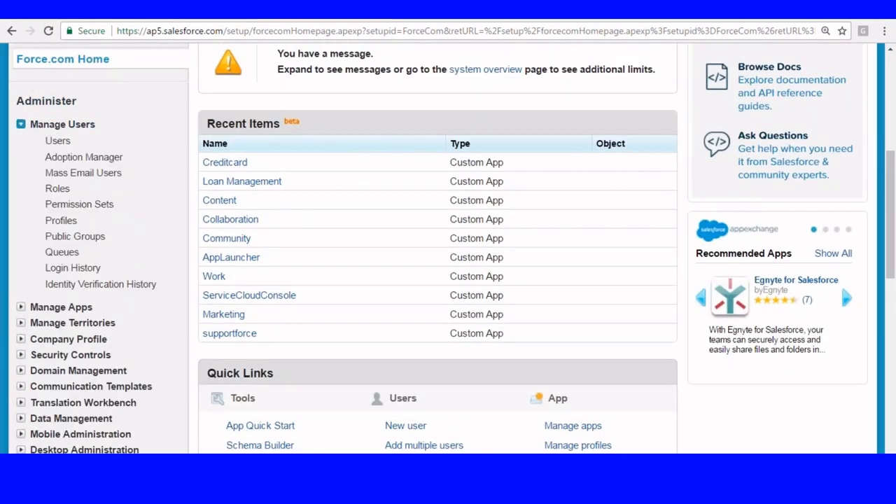
- Edit the System Administrator profile and hide App Launcher, Community, Content and Lightning Sales
{"action": "left_click", "coordinate": [60, 222]}
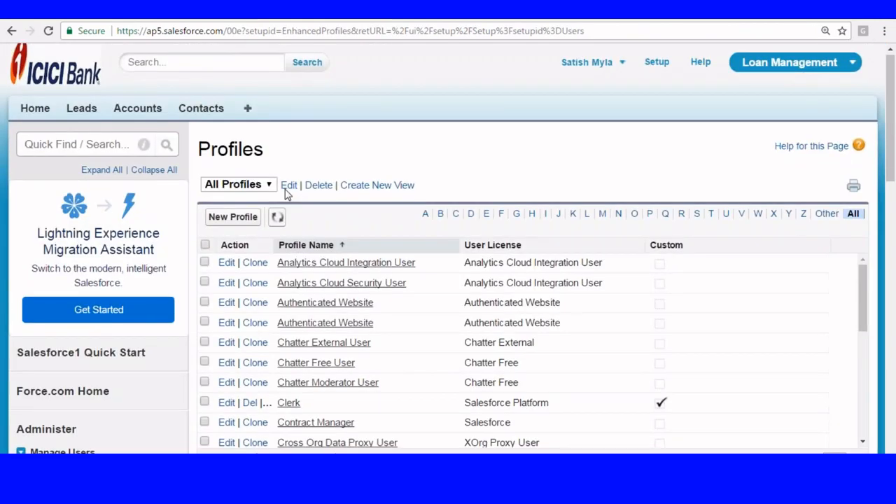
{"action": "scroll", "coordinate": [285, 194], "scroll_direction": "down", "scroll_amount": 3}
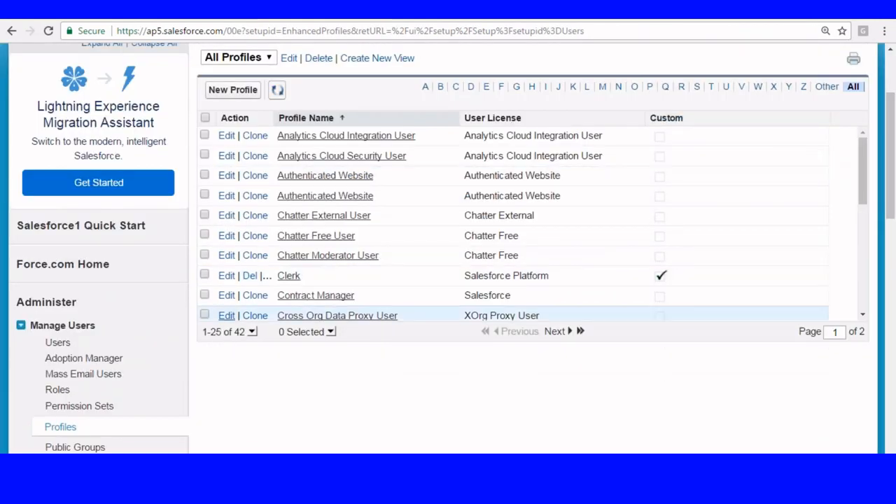
{"action": "left_click", "coordinate": [696, 87]}
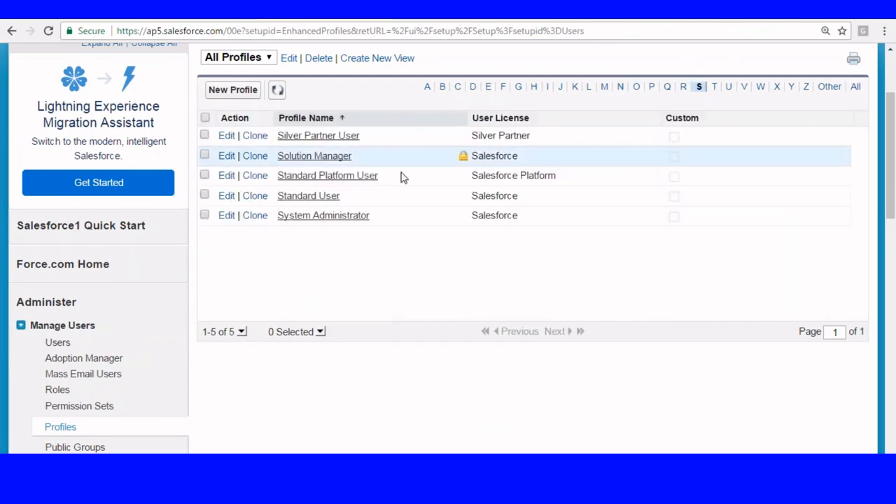
{"action": "left_click", "coordinate": [228, 216]}
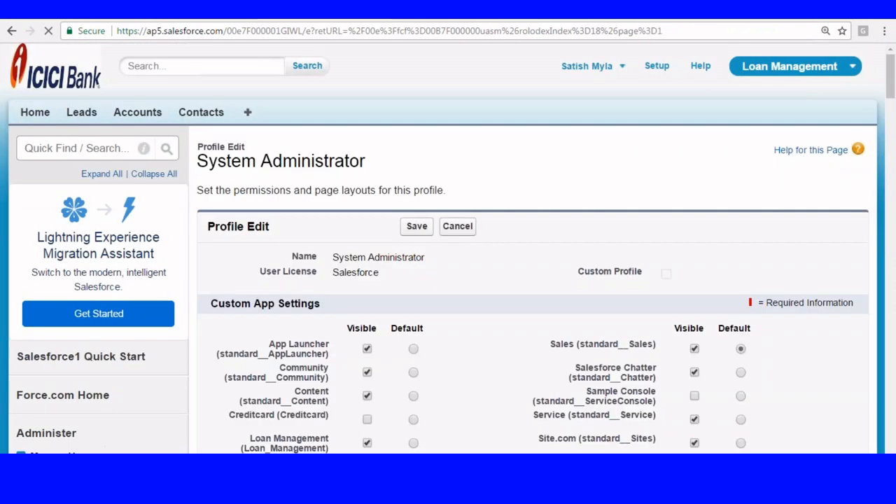
{"action": "scroll", "coordinate": [459, 207], "scroll_direction": "down", "scroll_amount": 3}
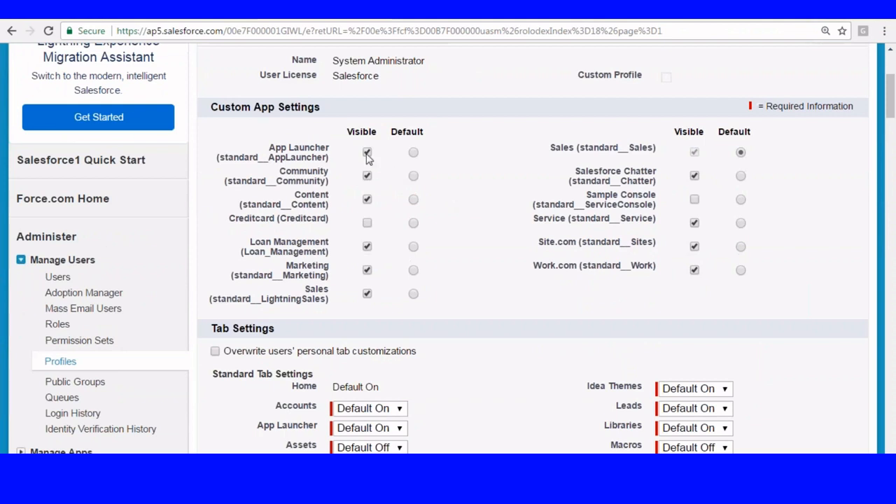
{"action": "left_click", "coordinate": [367, 153]}
{"action": "left_click", "coordinate": [368, 176]}
{"action": "left_click", "coordinate": [368, 200]}
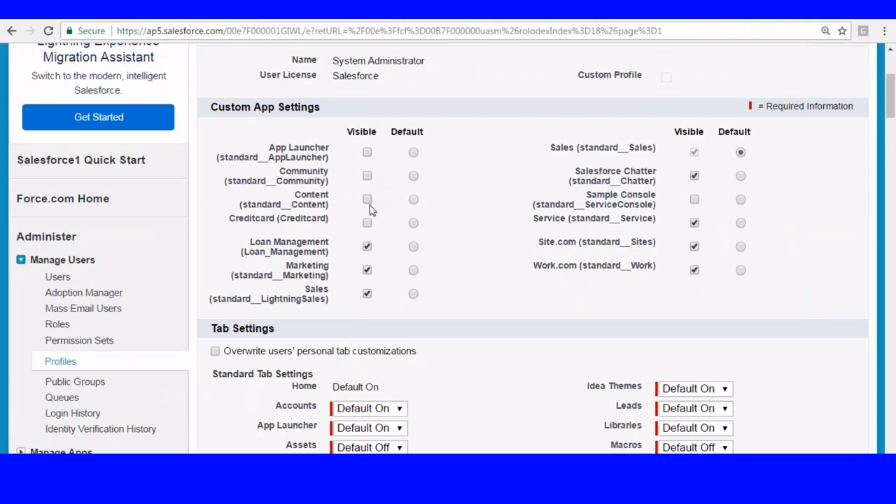
{"action": "left_click", "coordinate": [367, 294]}
- Also hide Salesforce Chatter, Service, Site.com, Work.com and Marketing, then save the profile
{"action": "left_click", "coordinate": [695, 176]}
{"action": "left_click", "coordinate": [694, 222]}
{"action": "left_click", "coordinate": [694, 246]}
{"action": "left_click", "coordinate": [695, 270]}
{"action": "left_click", "coordinate": [367, 270]}
{"action": "left_click_drag", "start_coordinate": [546, 149], "coordinate": [684, 144]}
{"action": "scroll", "coordinate": [454, 229], "scroll_direction": "up", "scroll_amount": 3}
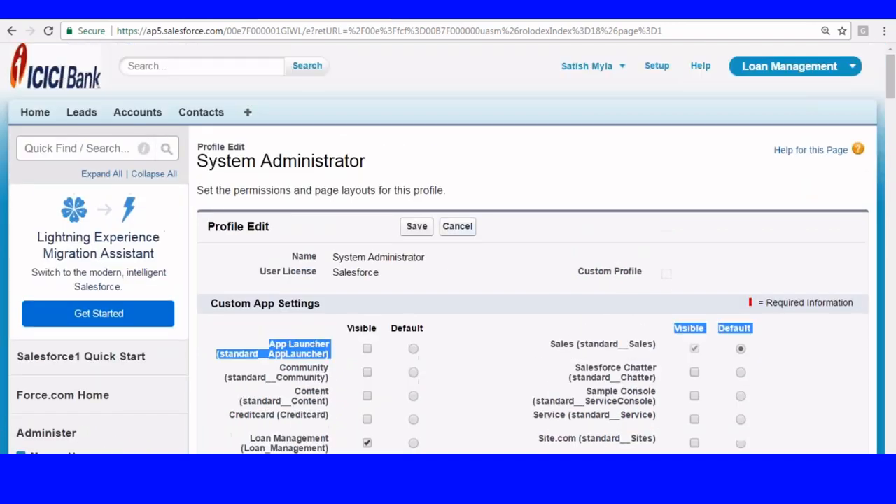
{"action": "left_click", "coordinate": [416, 226]}
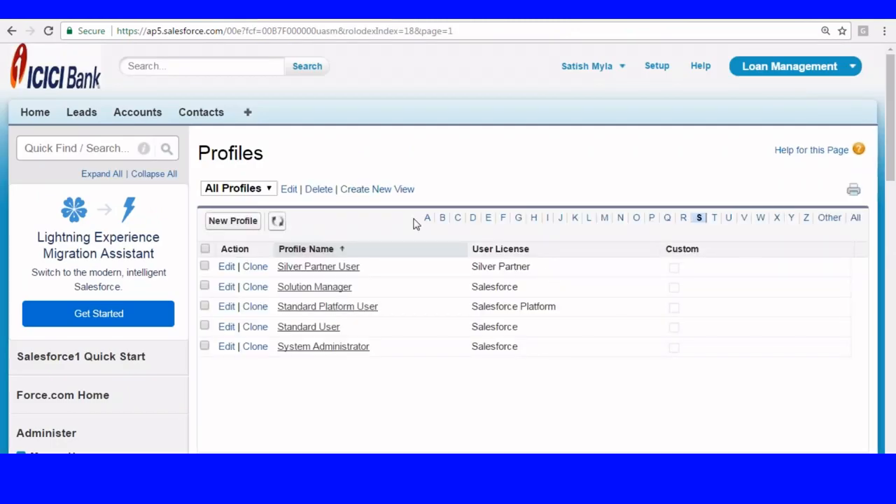
- Open the Manager Profile and hide App Launcher, Community, Content, Marketing and Lightning Sales
{"action": "left_click", "coordinate": [780, 70]}
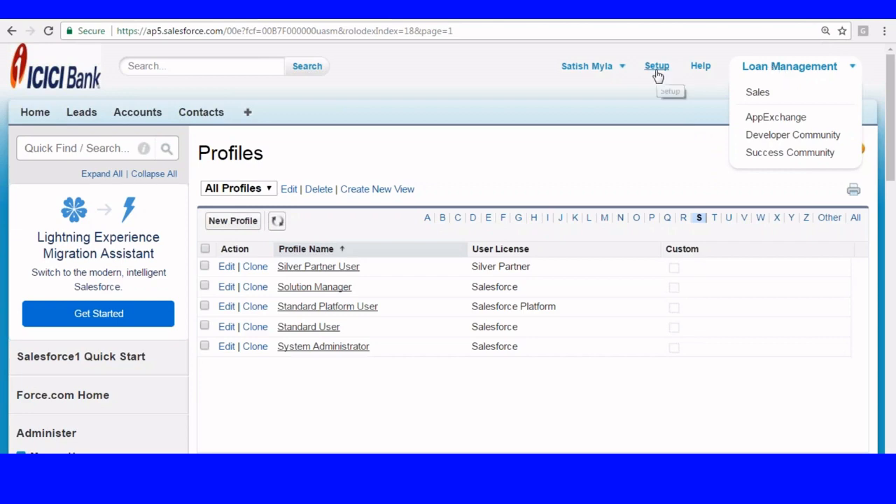
{"action": "left_click", "coordinate": [604, 220]}
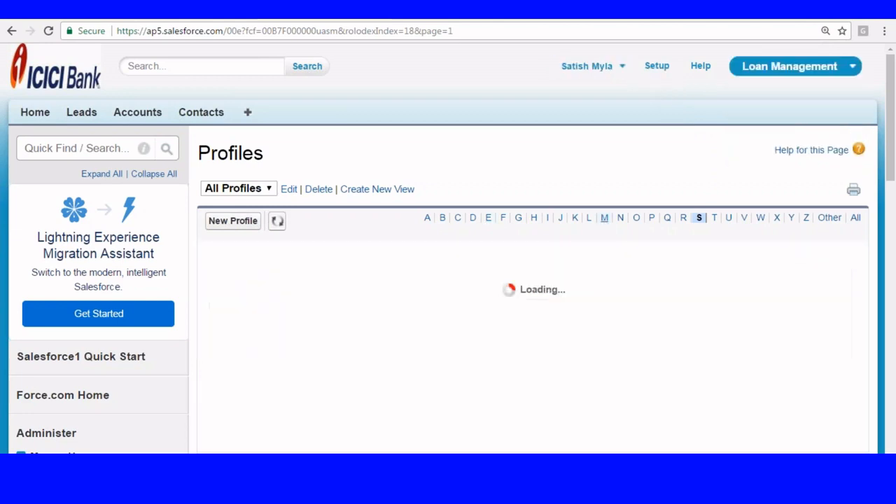
{"action": "scroll", "coordinate": [290, 196], "scroll_direction": "down", "scroll_amount": 2}
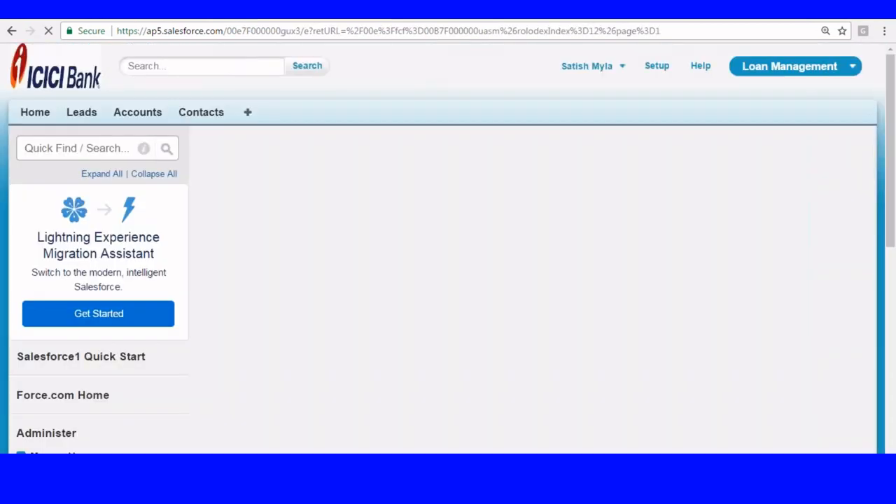
{"action": "left_click_drag", "start_coordinate": [892, 76], "coordinate": [891, 100]}
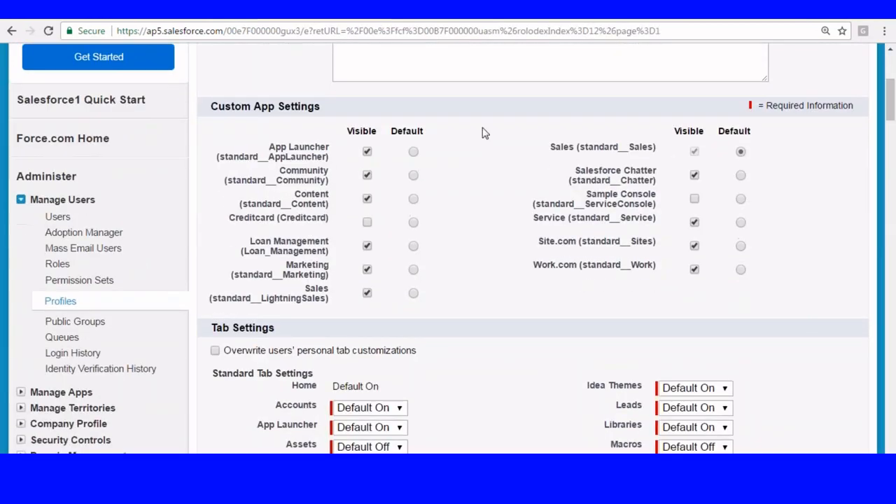
{"action": "left_click", "coordinate": [367, 151]}
{"action": "left_click", "coordinate": [367, 176]}
{"action": "left_click", "coordinate": [367, 199]}
{"action": "left_click", "coordinate": [367, 270]}
{"action": "left_click", "coordinate": [367, 293]}
- Hide Salesforce Chatter, Service, Site.com and Work.com too, then save the Manager Profile
{"action": "left_click", "coordinate": [695, 175]}
{"action": "left_click", "coordinate": [695, 223]}
{"action": "left_click", "coordinate": [695, 246]}
{"action": "left_click", "coordinate": [694, 271]}
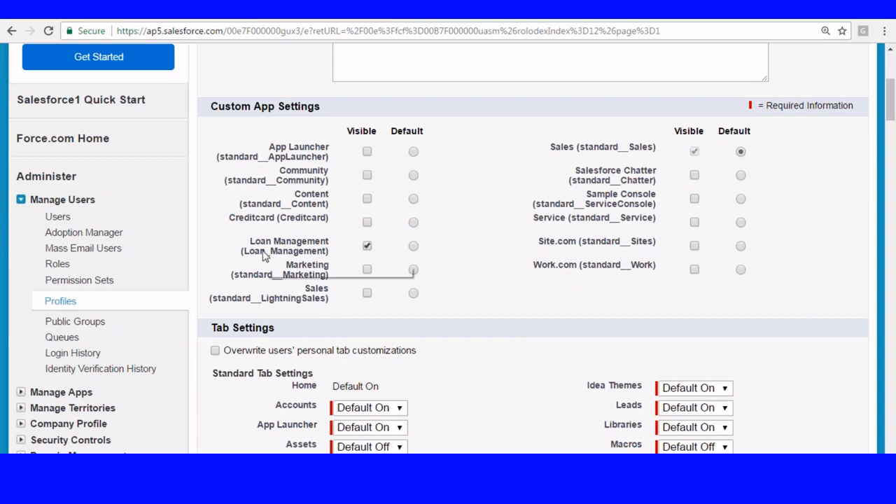
{"action": "scroll", "coordinate": [502, 177], "scroll_direction": "up", "scroll_amount": 4}
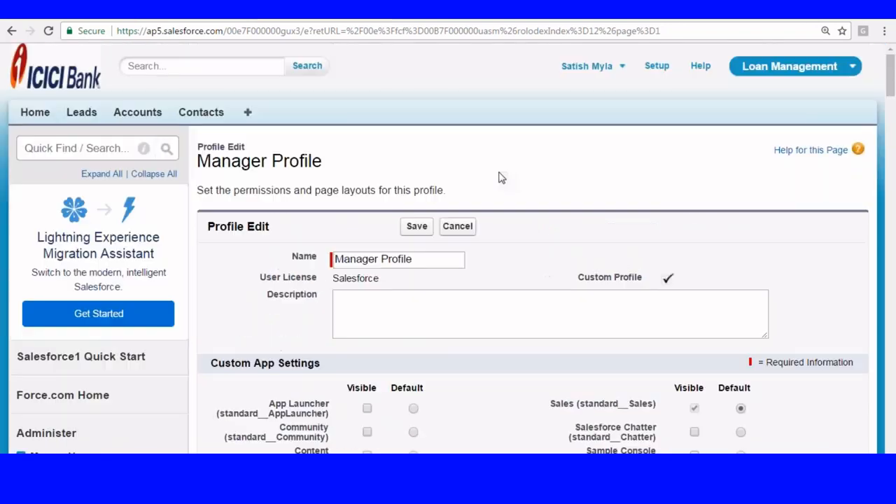
{"action": "left_click", "coordinate": [417, 225]}
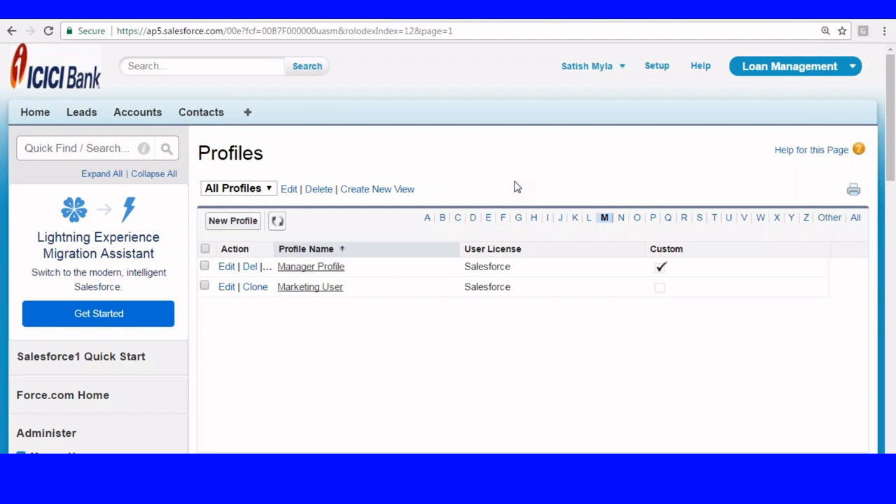
- Go to Build > Create > Apps in Setup and start a new custom app
{"action": "left_click", "coordinate": [658, 67]}
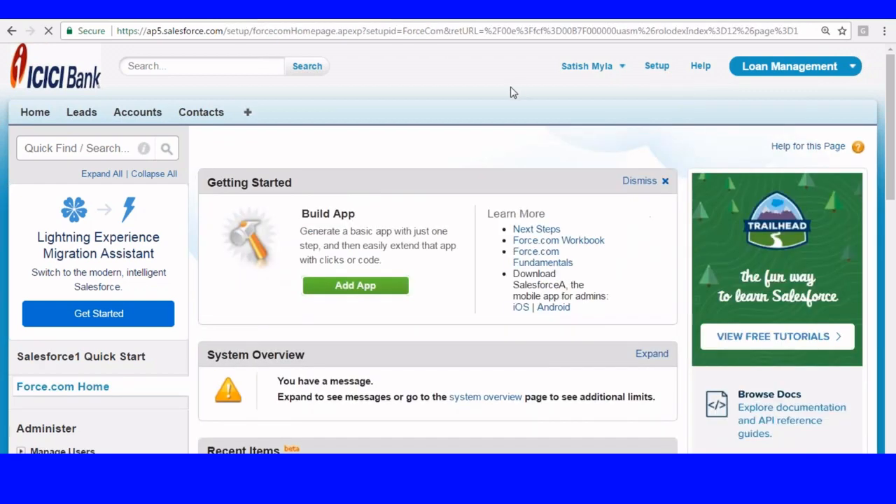
{"action": "scroll", "coordinate": [322, 124], "scroll_direction": "down", "scroll_amount": 7}
{"action": "scroll", "coordinate": [343, 122], "scroll_direction": "down", "scroll_amount": 1}
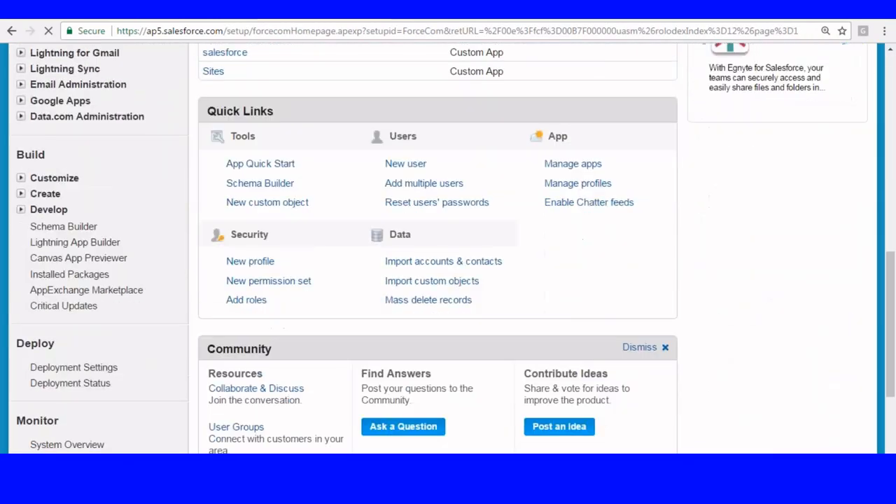
{"action": "left_click", "coordinate": [20, 194]}
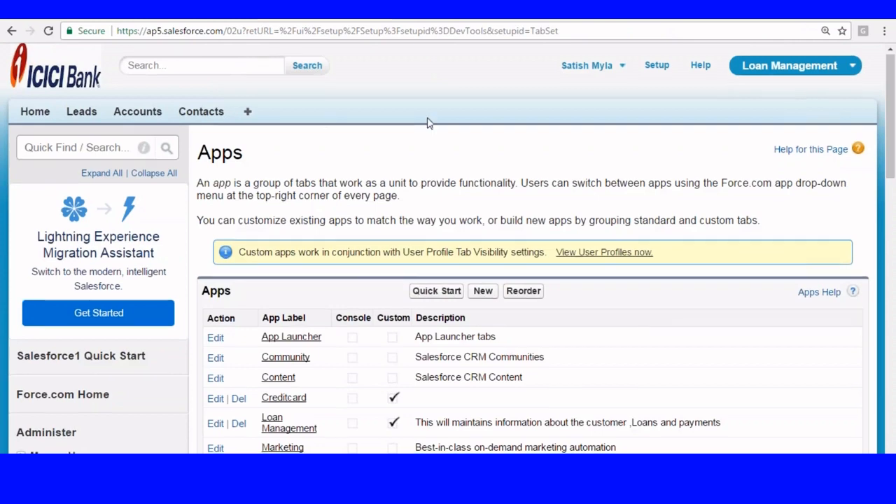
{"action": "scroll", "coordinate": [427, 124], "scroll_direction": "down", "scroll_amount": 3}
{"action": "left_click", "coordinate": [484, 96]}
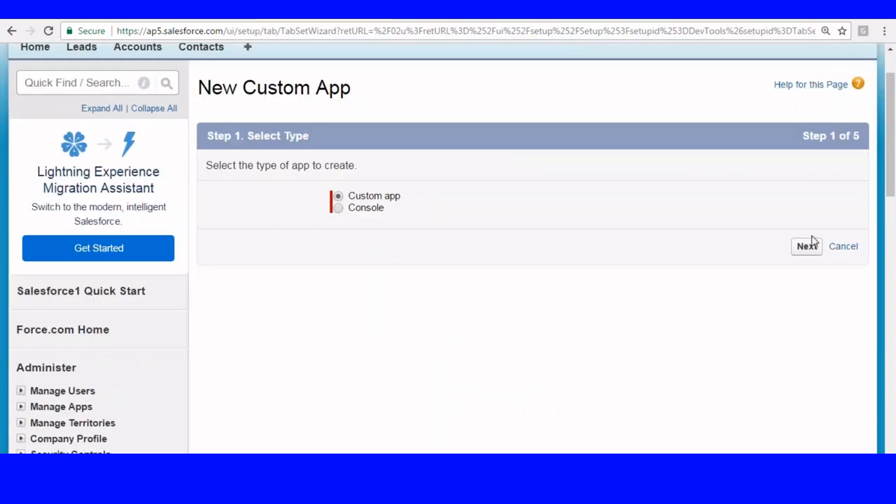
{"action": "left_click", "coordinate": [808, 246]}
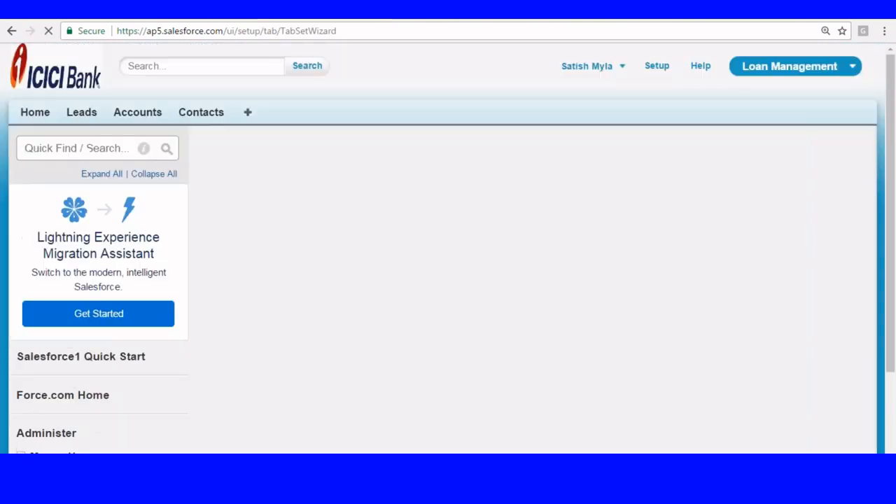
- Label the app 'Institute Management', auto-fill its name, and skip the logo step
{"action": "scroll", "coordinate": [568, 217], "scroll_direction": "down", "scroll_amount": 2}
{"action": "left_click", "coordinate": [361, 173]}
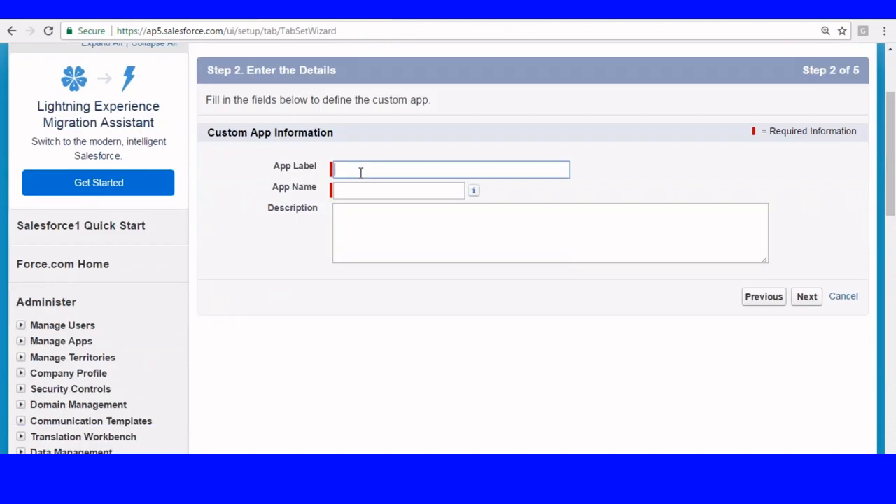
{"action": "type", "text": "College Management"}
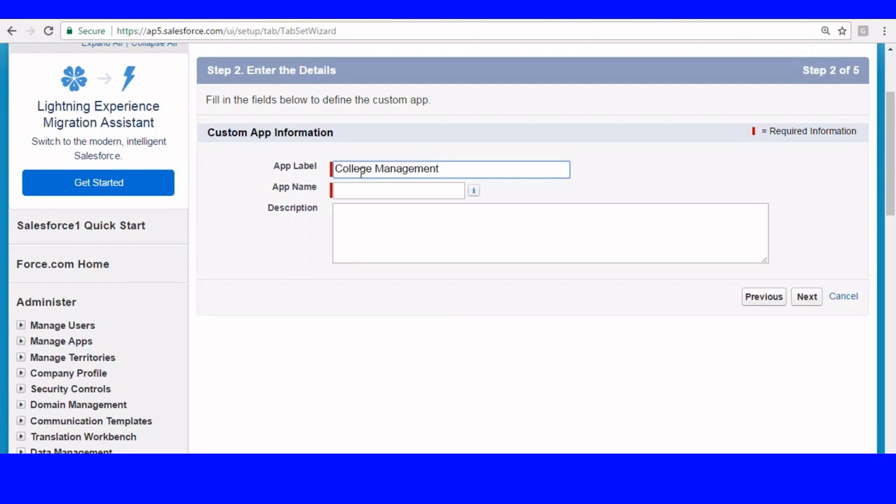
{"action": "key", "text": "BackSpace"}
{"action": "key", "text": "BackSpace"}
{"action": "key", "text": "BackSpace"}
{"action": "key", "text": "BackSpace"}
{"action": "key", "text": "BackSpace"}
{"action": "key", "text": "BackSpace"}
{"action": "key", "text": "BackSpace"}
{"action": "key", "text": "BackSpace"}
{"action": "key", "text": "BackSpace"}
{"action": "key", "text": "BackSpace"}
{"action": "key", "text": "BackSpace"}
{"action": "key", "text": "BackSpace"}
{"action": "key", "text": "BackSpace"}
{"action": "key", "text": "BackSpace"}
{"action": "key", "text": "BackSpace"}
{"action": "key", "text": "BackSpace"}
{"action": "key", "text": "BackSpace"}
{"action": "key", "text": "BackSpace"}
{"action": "key", "text": "BackSpace"}
{"action": "type", "text": "Inst"}
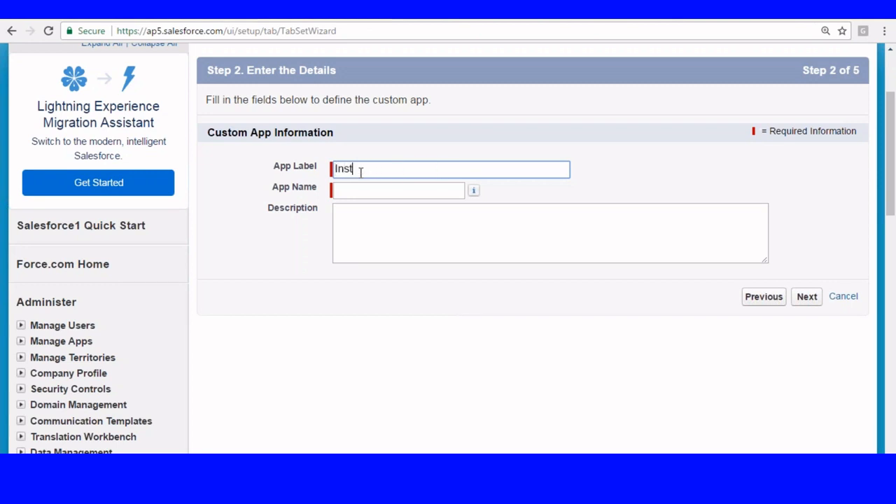
{"action": "type", "text": "itute Management"}
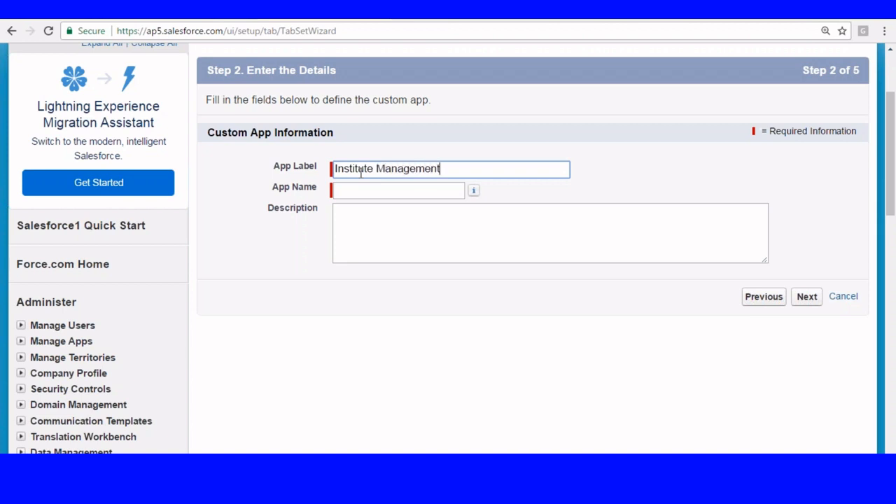
{"action": "left_click", "coordinate": [354, 190]}
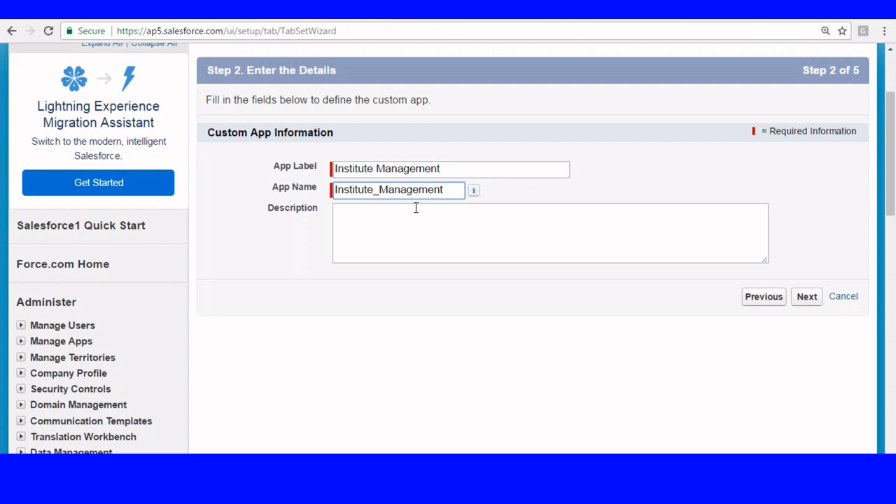
{"action": "left_click", "coordinate": [808, 297]}
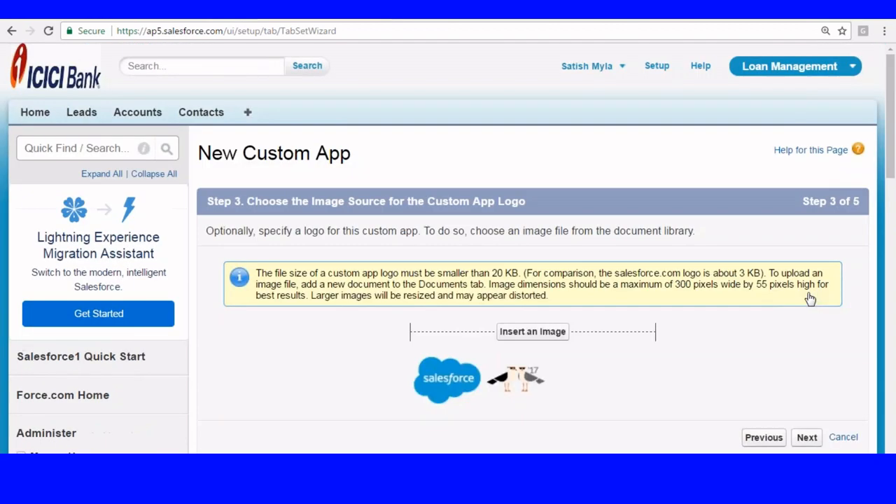
{"action": "scroll", "coordinate": [386, 121], "scroll_direction": "down", "scroll_amount": 1}
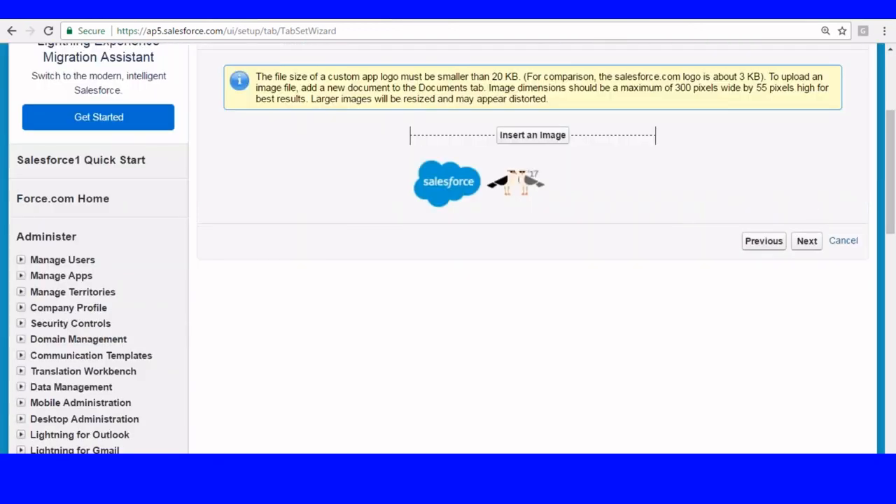
{"action": "left_click", "coordinate": [809, 242]}
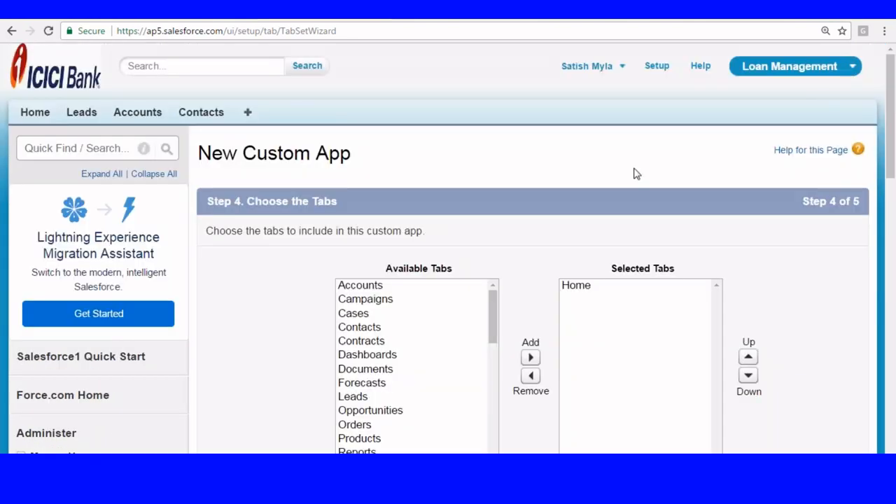
- Add the Accounts tab to Institute Management's selected tabs
{"action": "scroll", "coordinate": [636, 174], "scroll_direction": "down", "scroll_amount": 3}
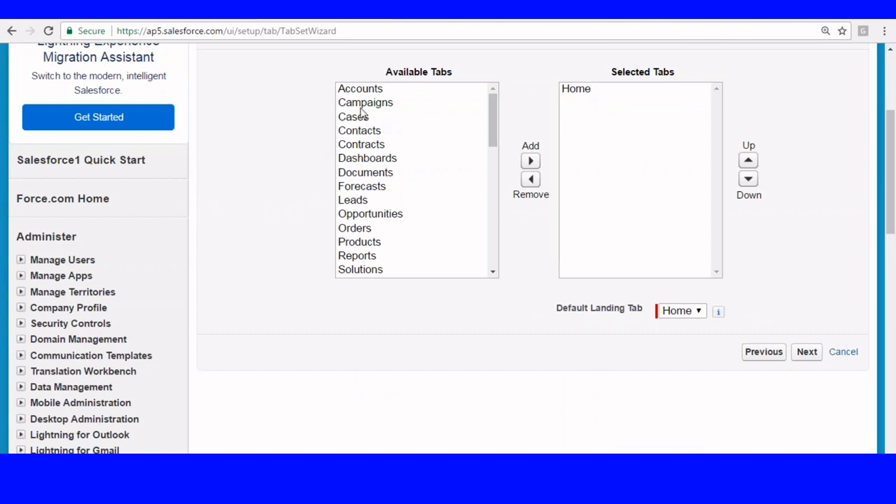
{"action": "left_click", "coordinate": [378, 89]}
{"action": "left_click", "coordinate": [531, 162]}
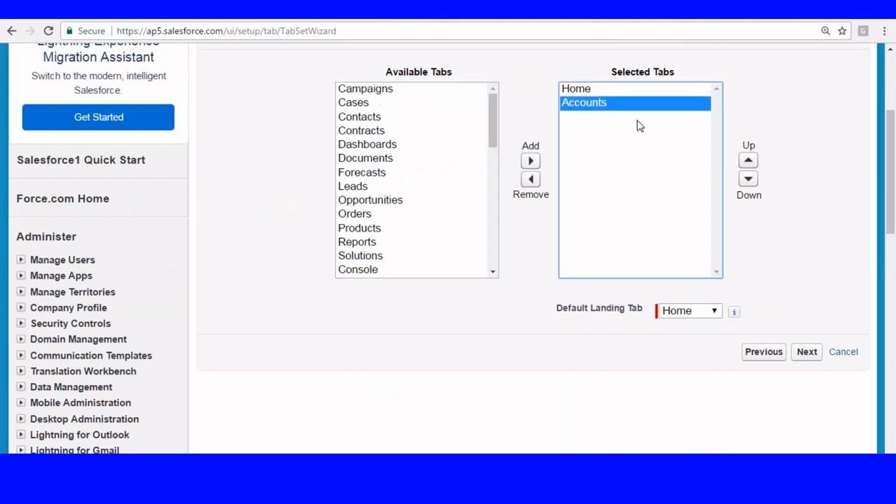
{"action": "scroll", "coordinate": [735, 297], "scroll_direction": "down", "scroll_amount": 1}
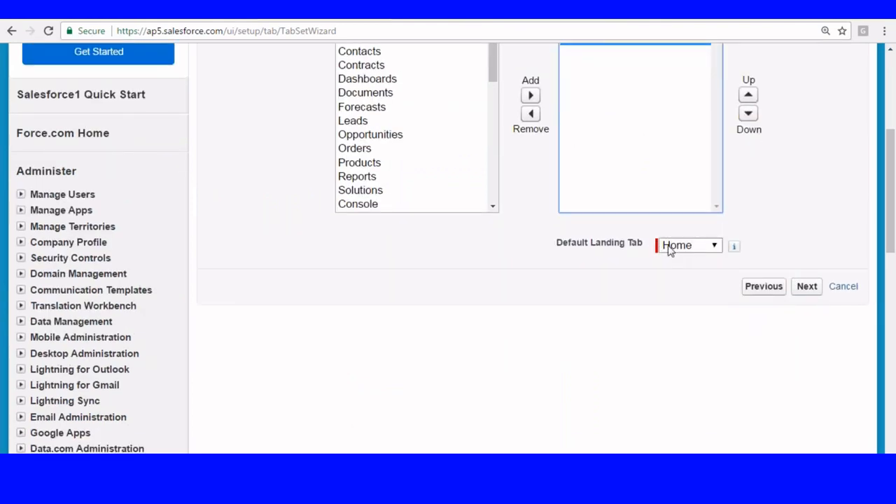
{"action": "left_click", "coordinate": [807, 286]}
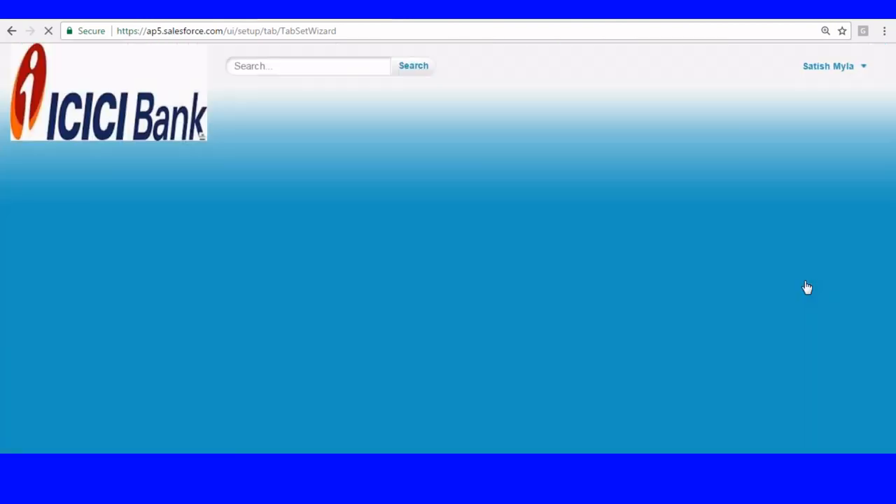
- Make the app visible and default for Clerk, visible to System Administrator, and save it
{"action": "scroll", "coordinate": [440, 159], "scroll_direction": "down", "scroll_amount": 4}
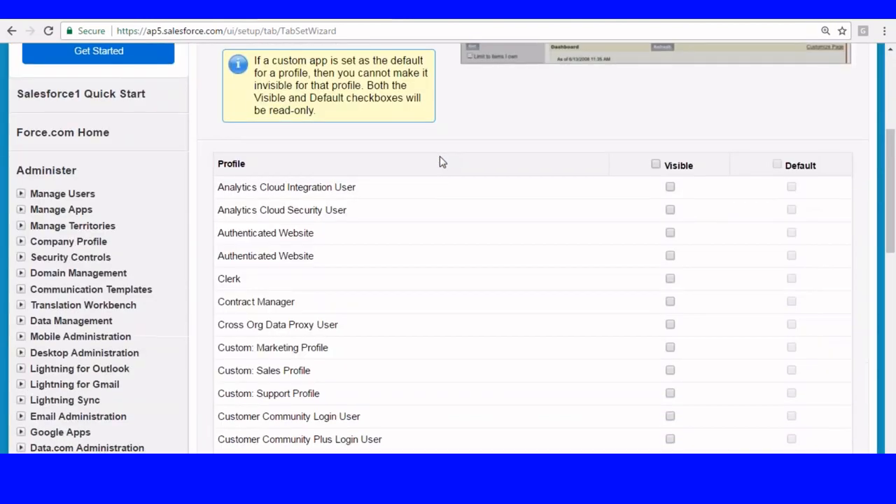
{"action": "scroll", "coordinate": [440, 162], "scroll_direction": "down", "scroll_amount": 1}
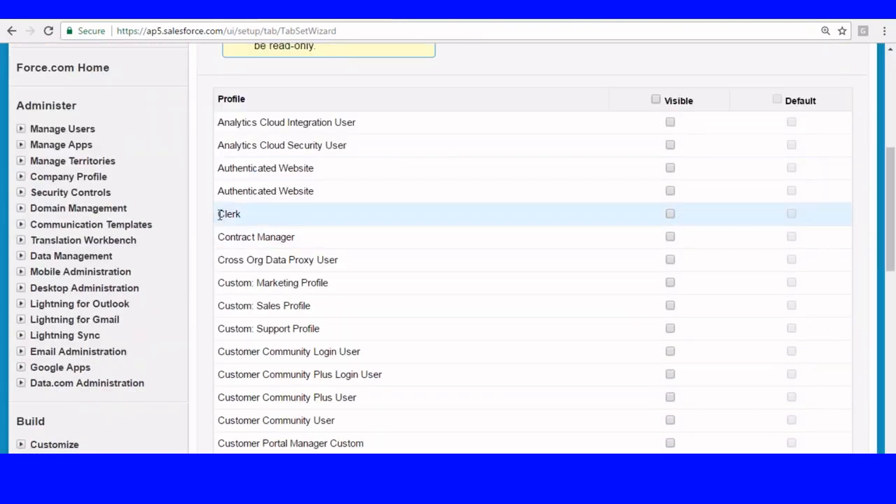
{"action": "left_click_drag", "start_coordinate": [219, 215], "coordinate": [278, 214]}
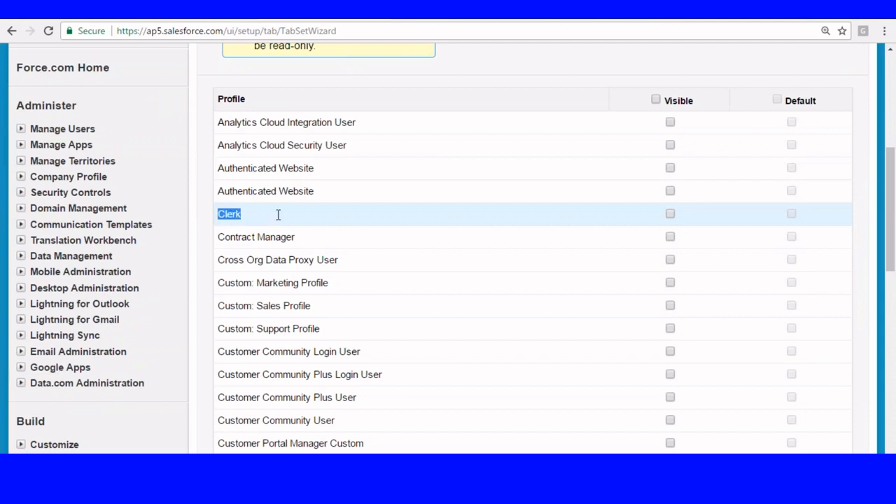
{"action": "left_click", "coordinate": [671, 214]}
{"action": "left_click", "coordinate": [791, 214]}
{"action": "left_click", "coordinate": [670, 215]}
{"action": "left_click", "coordinate": [670, 215]}
{"action": "scroll", "coordinate": [693, 249], "scroll_direction": "down", "scroll_amount": 8}
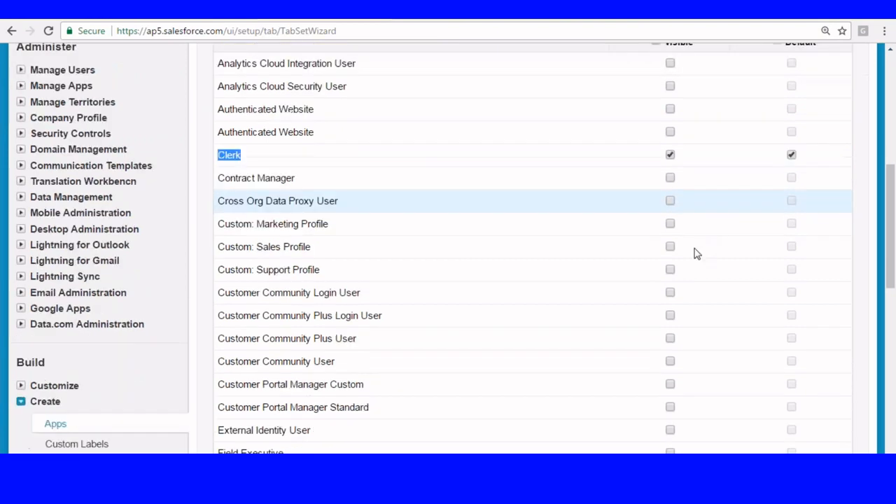
{"action": "left_click", "coordinate": [670, 335]}
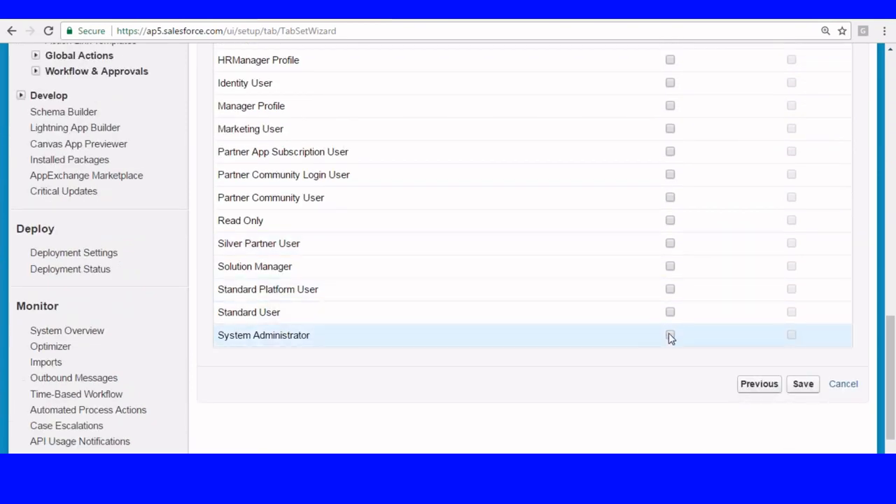
{"action": "scroll", "coordinate": [586, 290], "scroll_direction": "up", "scroll_amount": 10}
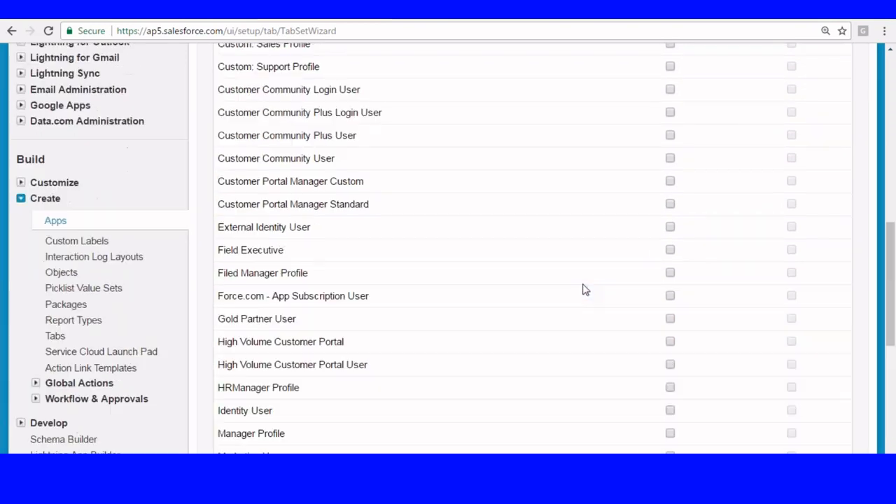
{"action": "scroll", "coordinate": [337, 344], "scroll_direction": "down", "scroll_amount": 10}
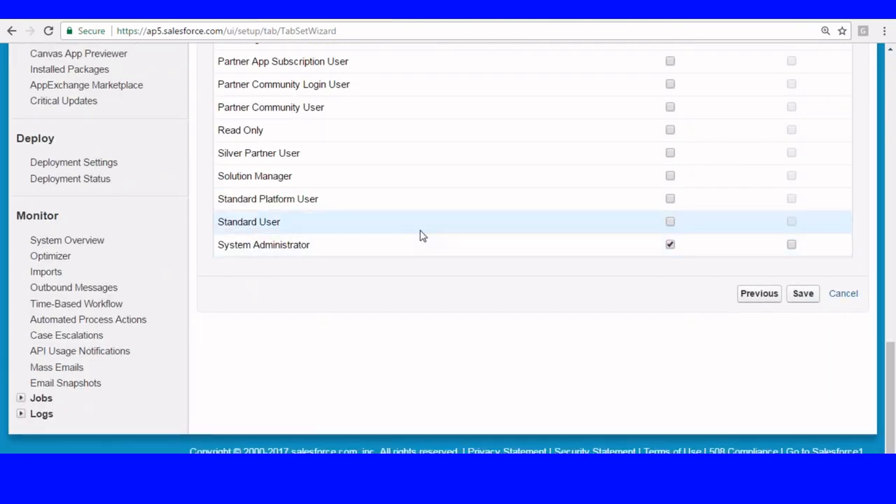
{"action": "scroll", "coordinate": [420, 234], "scroll_direction": "up", "scroll_amount": 10}
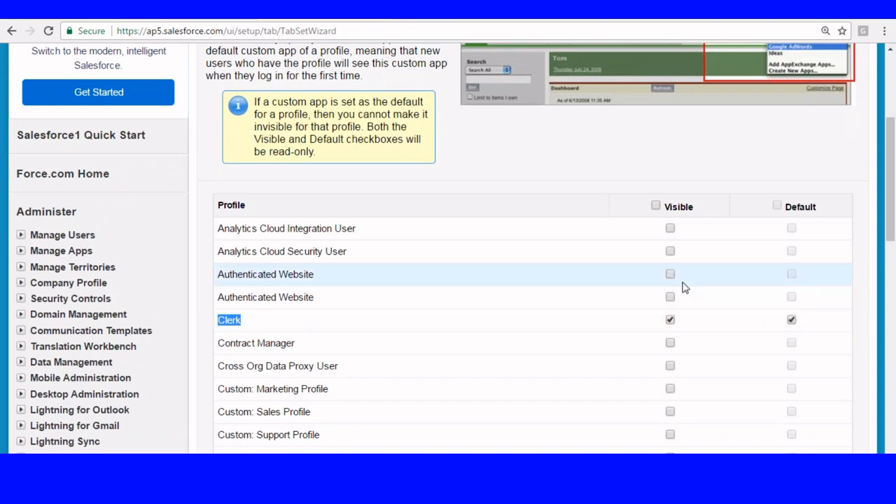
{"action": "scroll", "coordinate": [664, 275], "scroll_direction": "down", "scroll_amount": 15}
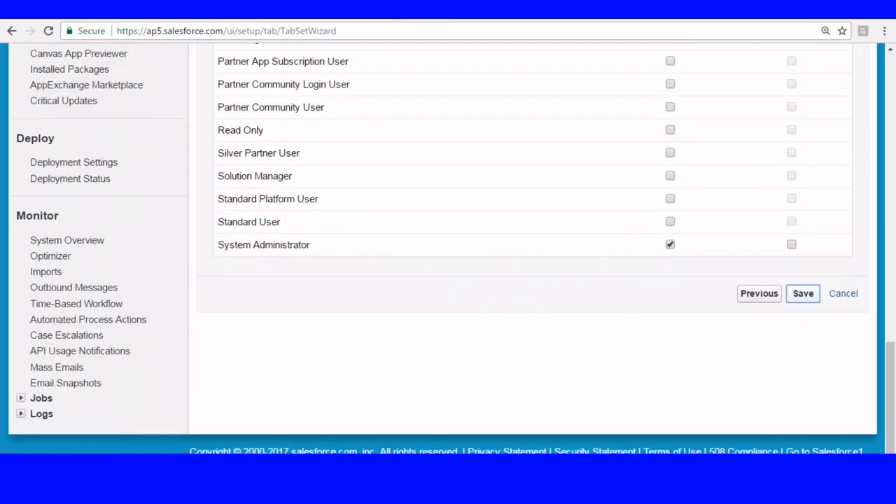
{"action": "left_click", "coordinate": [802, 293]}
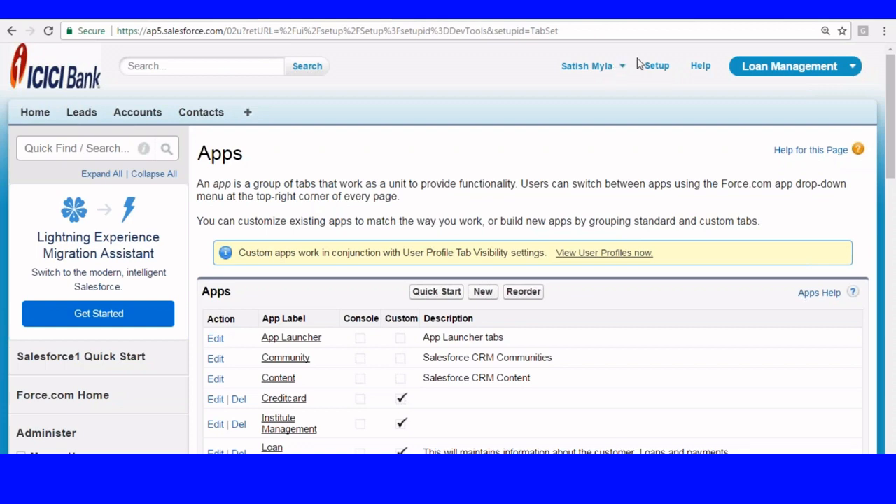
- Open the All Users list under Manage Users and start a new user
{"action": "left_click", "coordinate": [658, 67]}
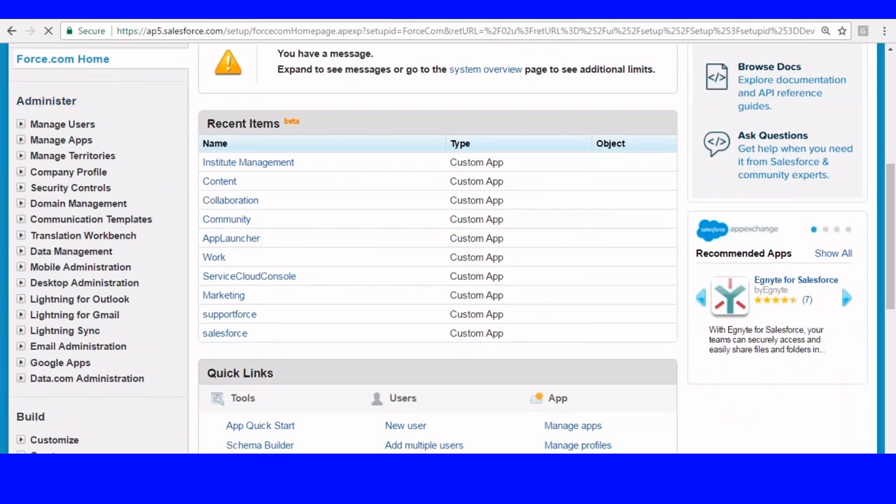
{"action": "left_click", "coordinate": [21, 124]}
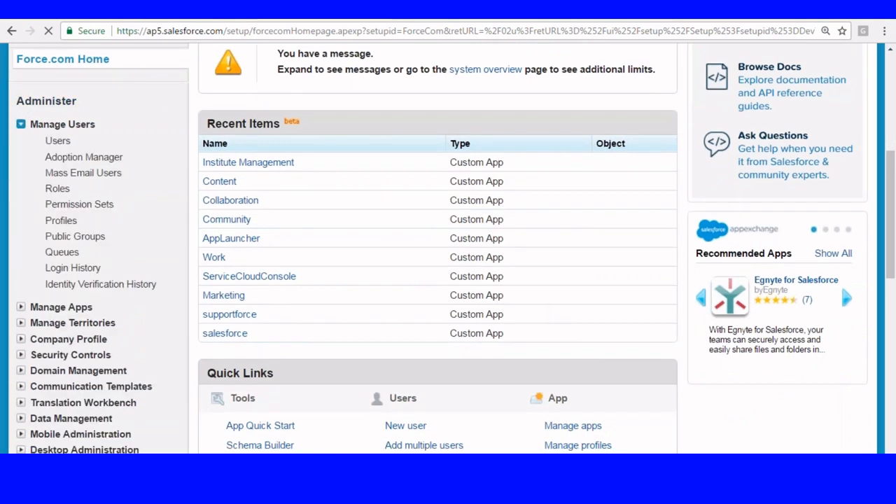
{"action": "left_click", "coordinate": [58, 140]}
{"action": "scroll", "coordinate": [176, 174], "scroll_direction": "down", "scroll_amount": 3}
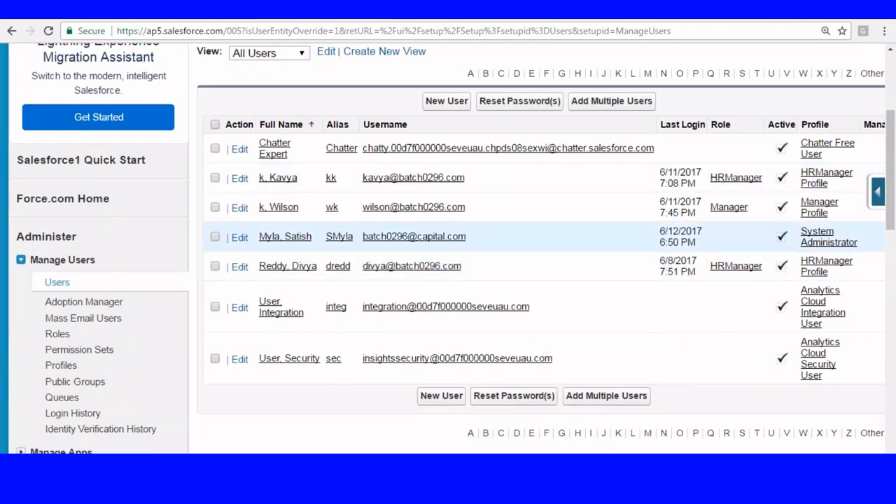
{"action": "left_click", "coordinate": [430, 102]}
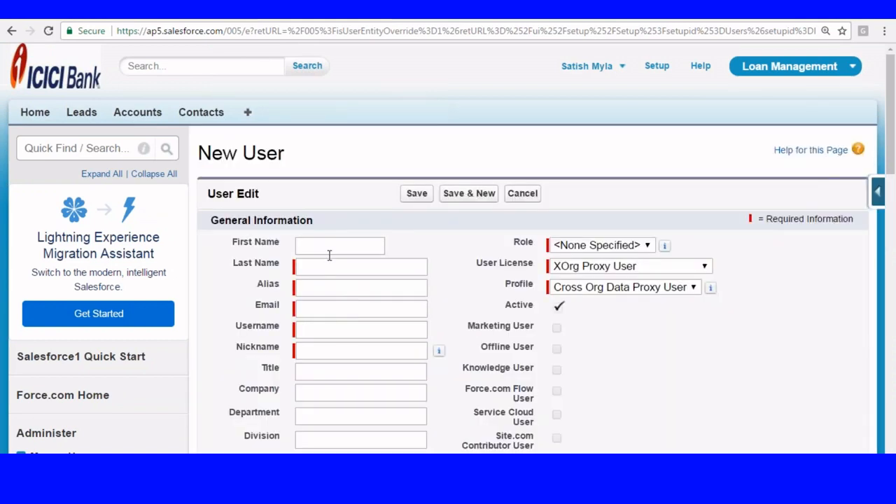
- Enter the new user's first and last name
{"action": "left_click", "coordinate": [324, 249]}
{"action": "left_click", "coordinate": [322, 267]}
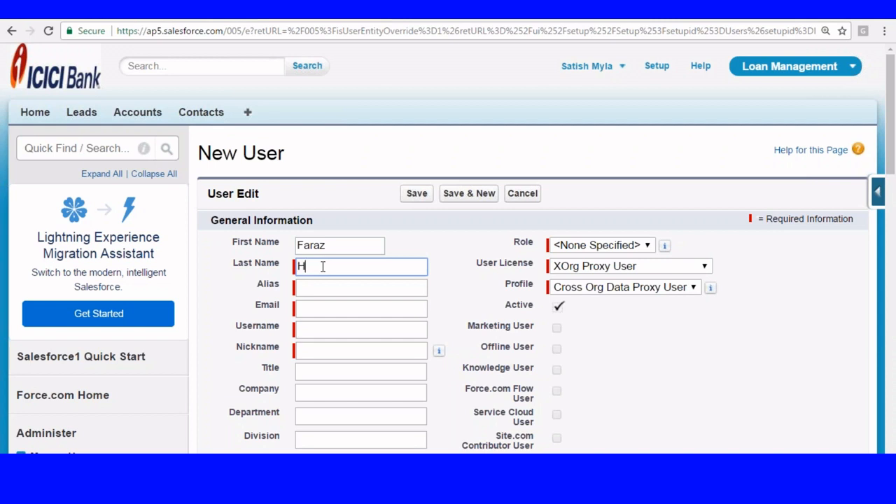
{"action": "scroll", "coordinate": [459, 157], "scroll_direction": "down", "scroll_amount": 1}
{"action": "left_click", "coordinate": [344, 221]}
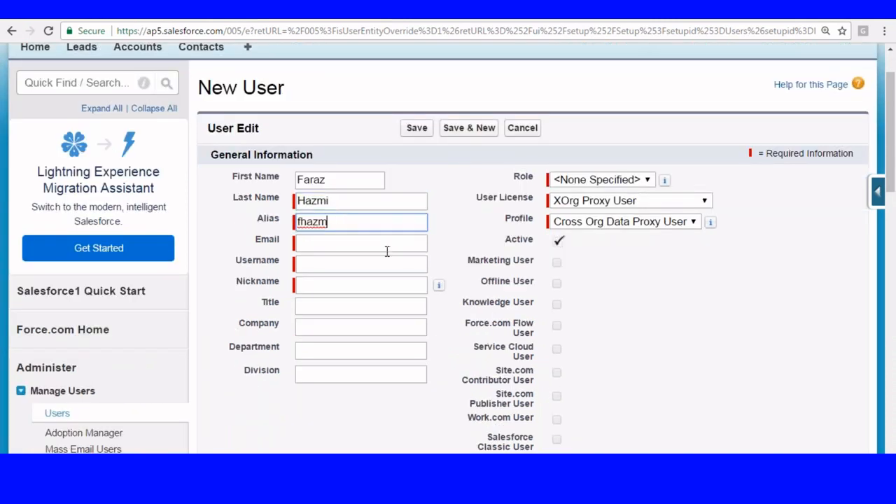
- Fill in the new user's username and e-mail address
{"action": "left_click", "coordinate": [307, 263]}
{"action": "type", "text": "fra"}
{"action": "key", "text": "BackSpace"}
{"action": "key", "text": "BackSpace"}
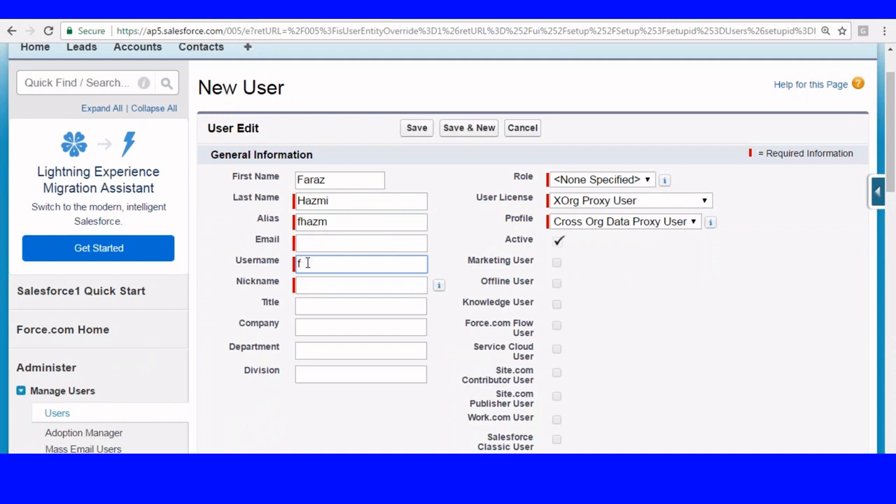
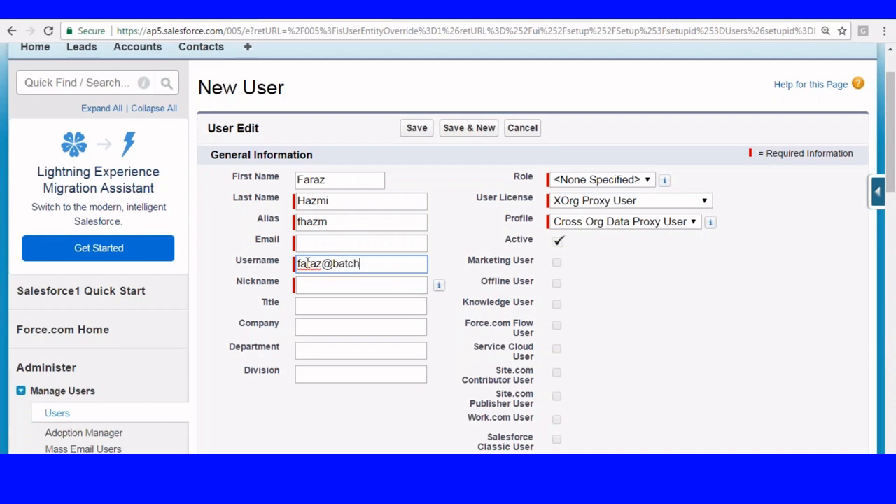
{"action": "left_click", "coordinate": [361, 243]}
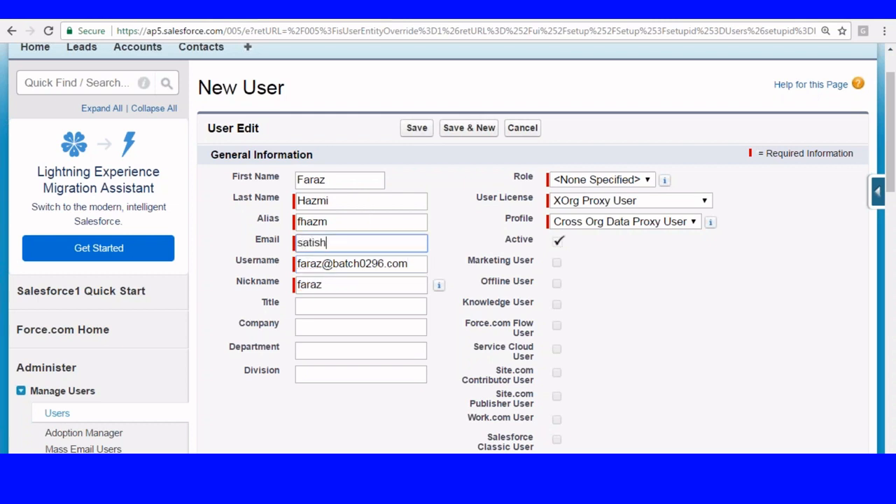
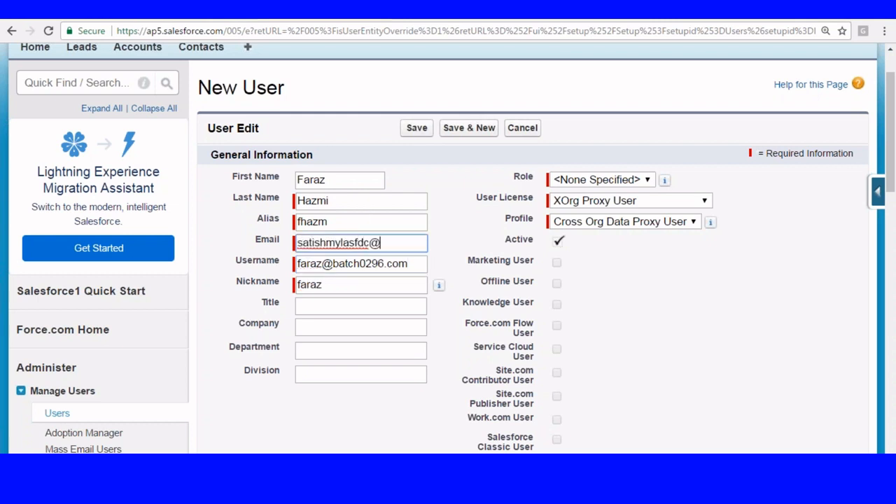
- Give the user the Clerk role, Salesforce Platform license and Clerk profile, and save
{"action": "left_click", "coordinate": [615, 180]}
{"action": "left_click", "coordinate": [574, 222]}
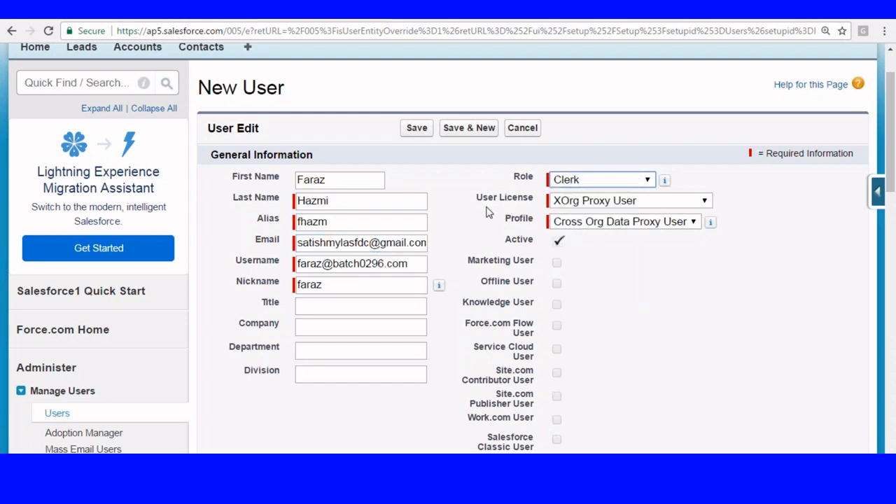
{"action": "left_click", "coordinate": [616, 201]}
{"action": "left_click", "coordinate": [607, 298]}
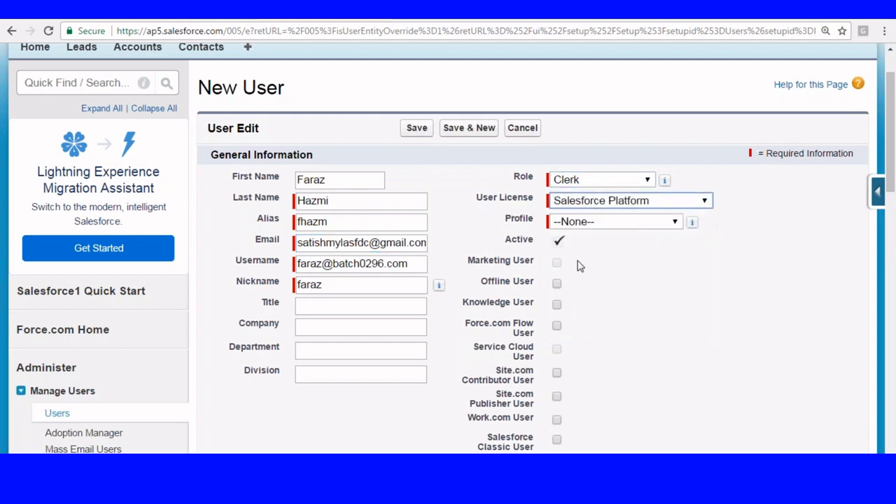
{"action": "left_click", "coordinate": [607, 226]}
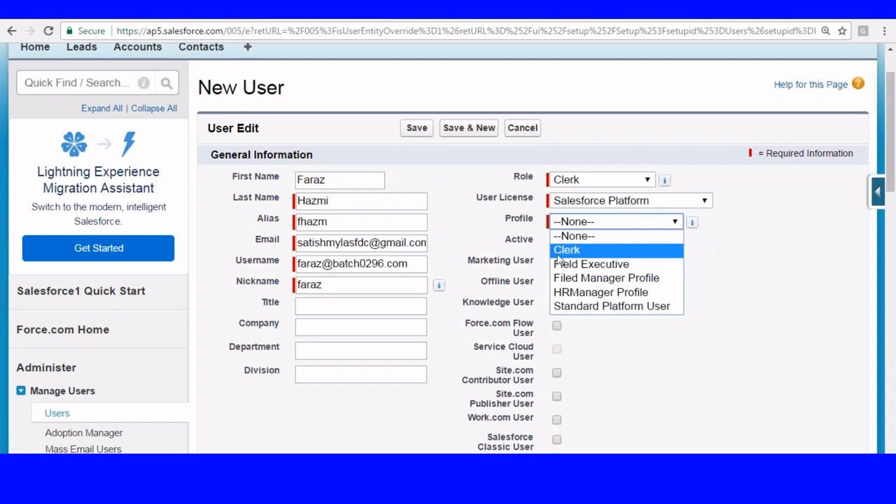
{"action": "left_click", "coordinate": [568, 250]}
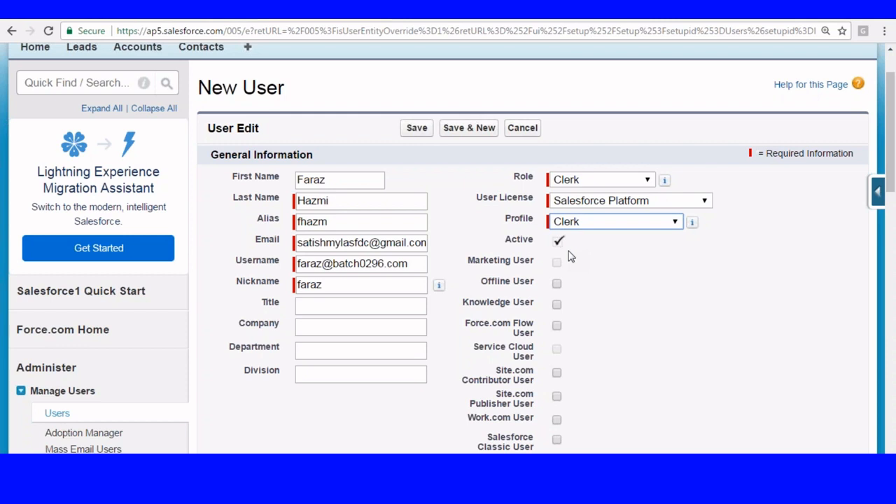
{"action": "left_click", "coordinate": [416, 128]}
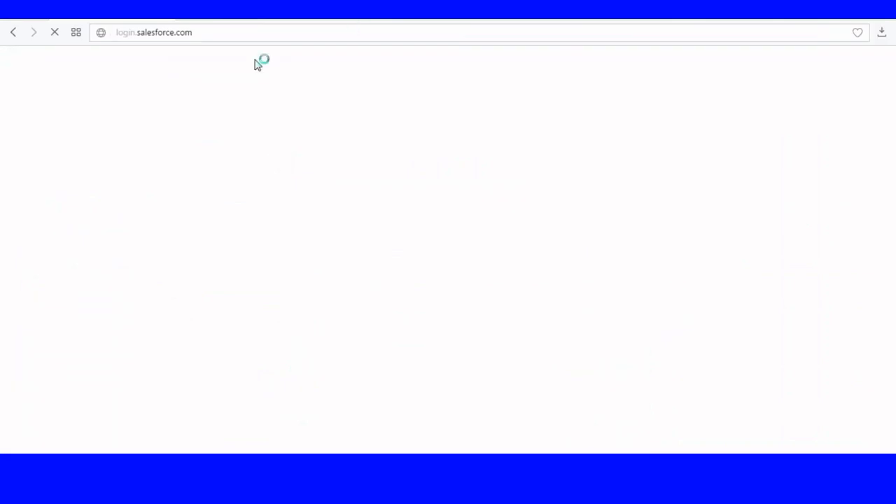
{"action": "left_click", "coordinate": [189, 17]}
- Go to gmail.com and sign in to the account with its password
{"action": "type", "text": "gmai"}
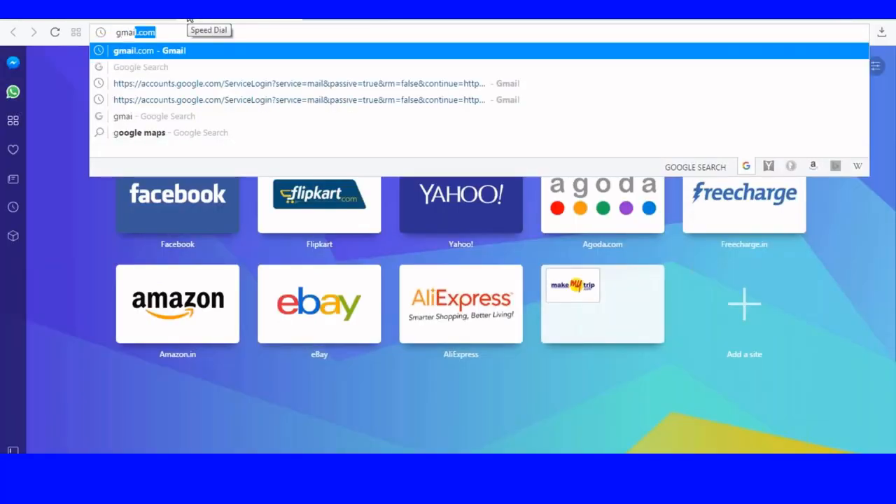
{"action": "type", "text": "l"}
{"action": "key", "text": "Return"}
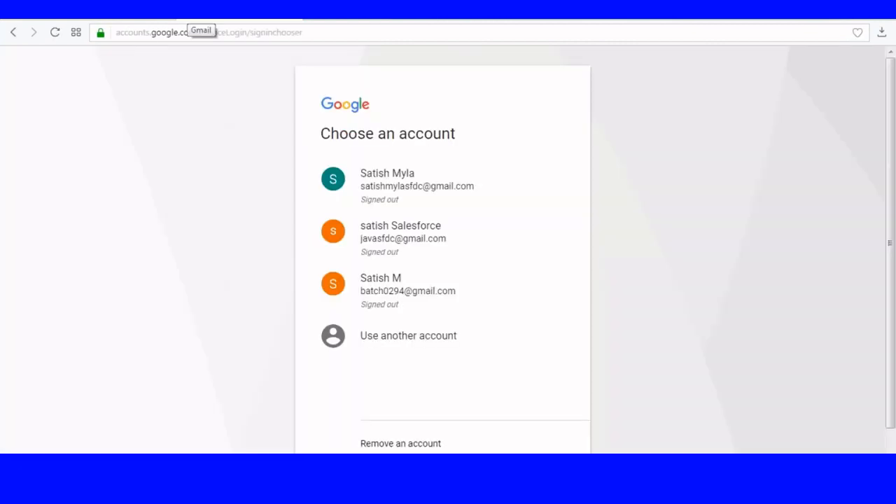
{"action": "left_click", "coordinate": [410, 178]}
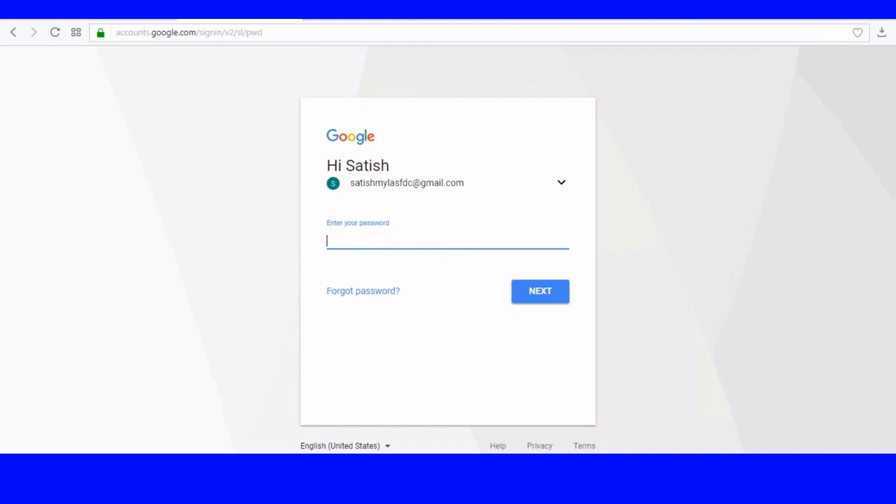
{"action": "type", "text": "***********"}
{"action": "left_click", "coordinate": [540, 291]}
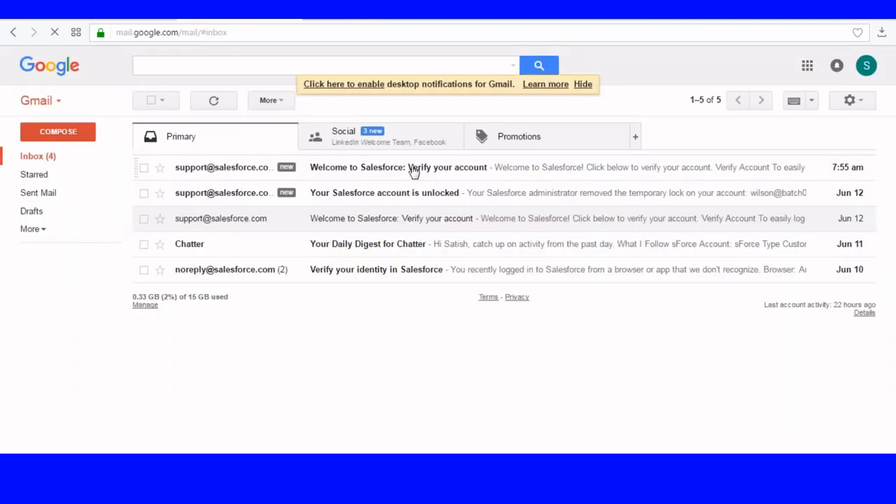
- Open the Salesforce welcome email and verify the new account
{"action": "left_click", "coordinate": [414, 172]}
{"action": "scroll", "coordinate": [600, 250], "scroll_direction": "down", "scroll_amount": 3}
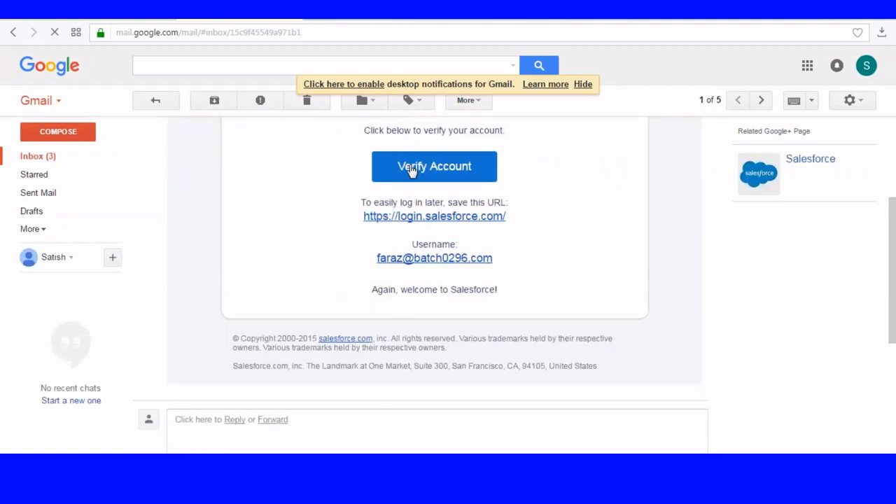
{"action": "left_click", "coordinate": [411, 168]}
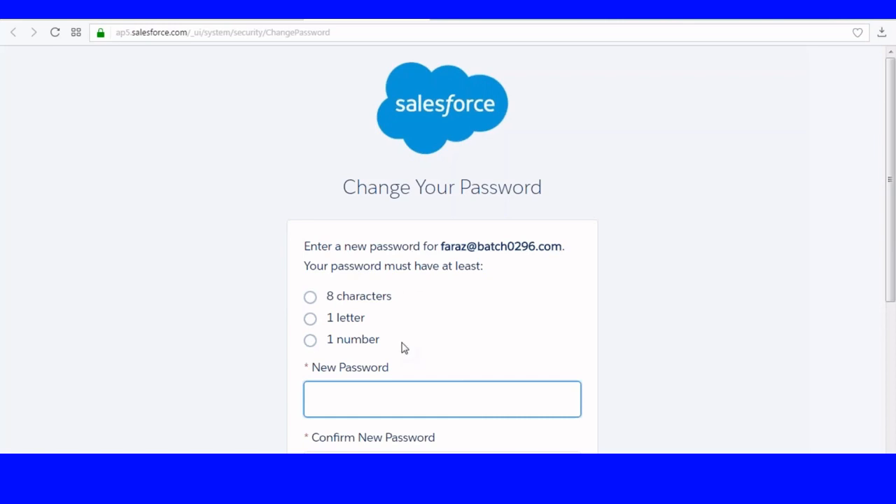
- Enter and confirm the new password, answer the city-of-birth security question, and save
{"action": "scroll", "coordinate": [395, 311], "scroll_direction": "down", "scroll_amount": 3}
{"action": "type", "text": "•••••"}
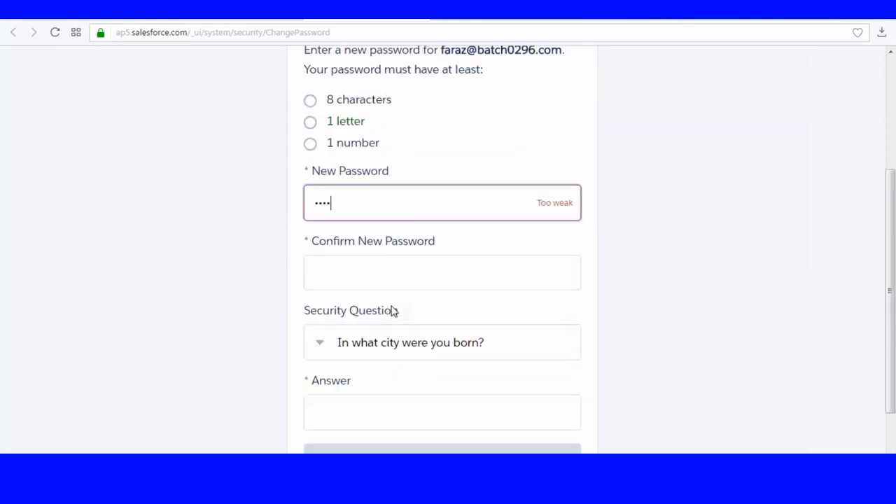
{"action": "key", "text": "BackSpace"}
{"action": "key", "text": "BackSpace"}
{"action": "key", "text": "BackSpace"}
{"action": "key", "text": "BackSpace"}
{"action": "key", "text": "BackSpace"}
{"action": "type", "text": "•••••••••••••"}
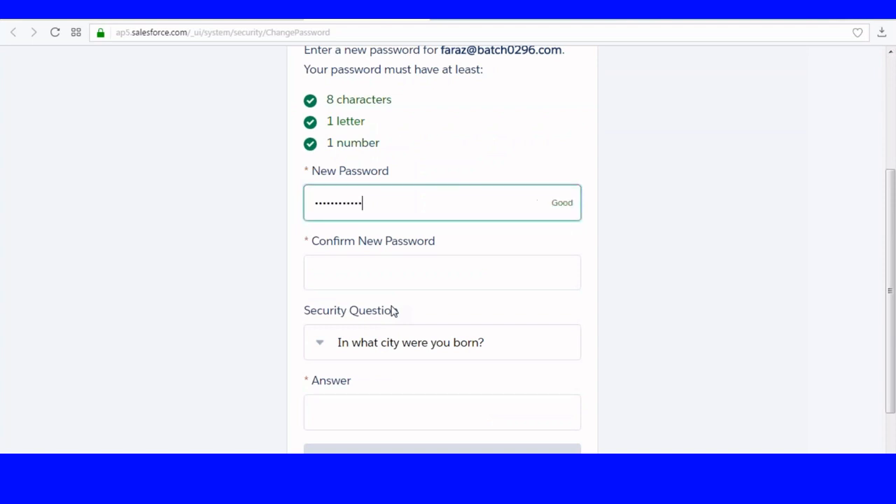
{"action": "key", "text": "Tab"}
{"action": "type", "text": "••••"}
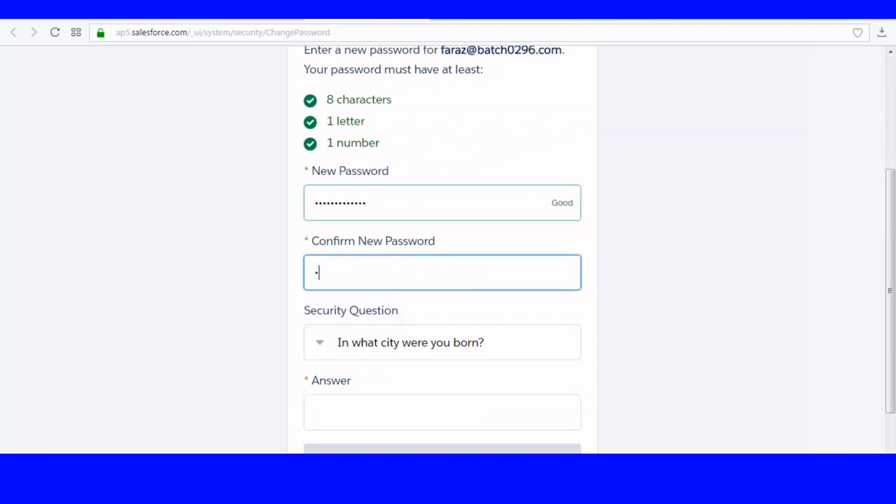
{"action": "type", "text": "•••••••••"}
{"action": "left_click", "coordinate": [348, 414]}
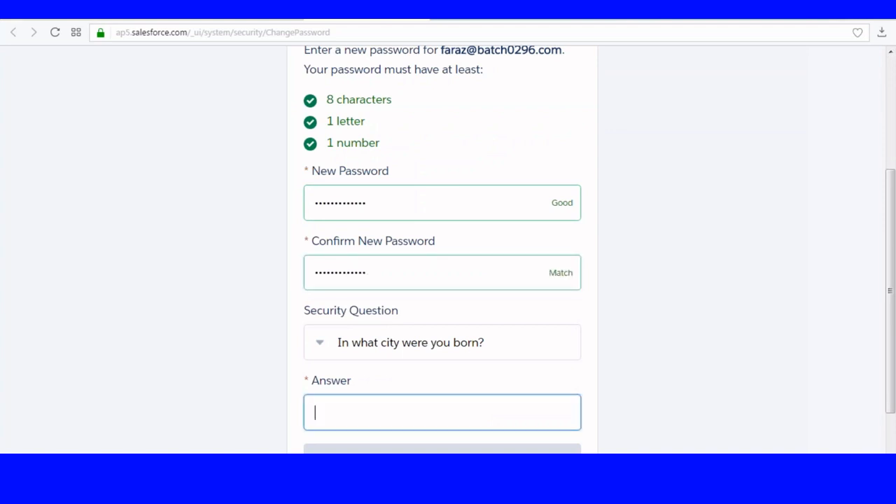
{"action": "scroll", "coordinate": [362, 398], "scroll_direction": "down", "scroll_amount": 2}
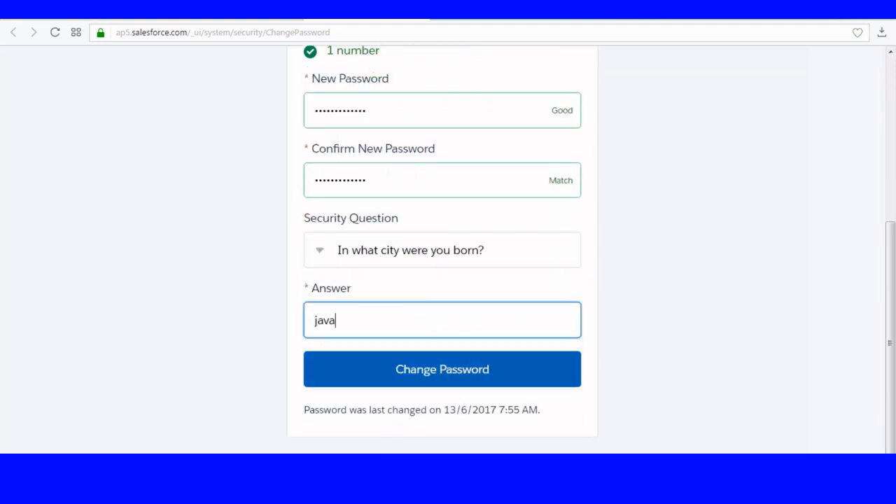
{"action": "left_click", "coordinate": [426, 371]}
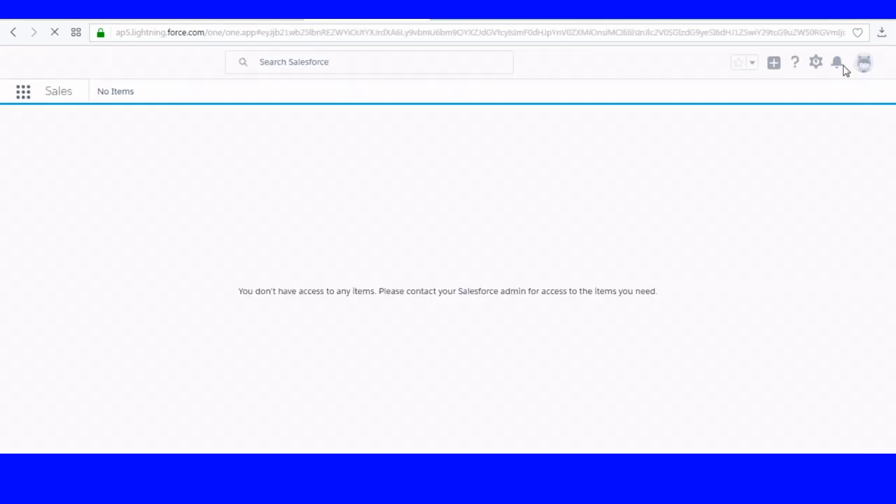
- Switch the new user to Salesforce Classic and show the app menu
{"action": "left_click", "coordinate": [866, 65]}
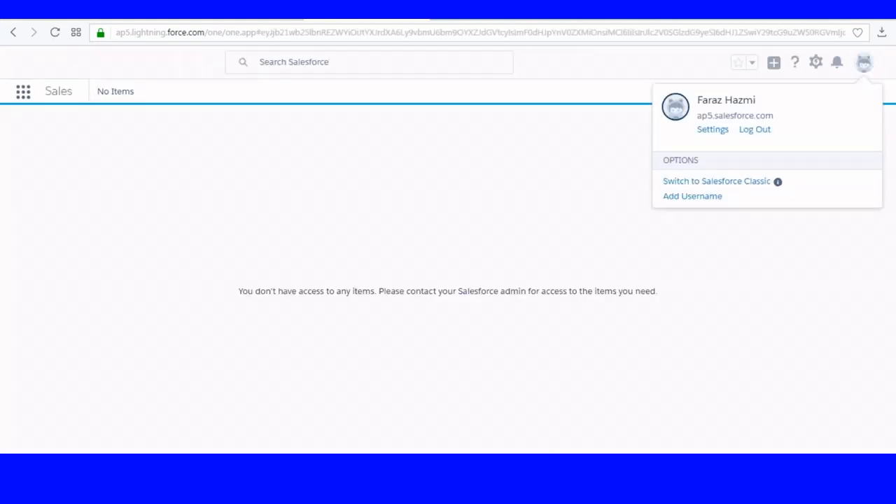
{"action": "left_click", "coordinate": [712, 182]}
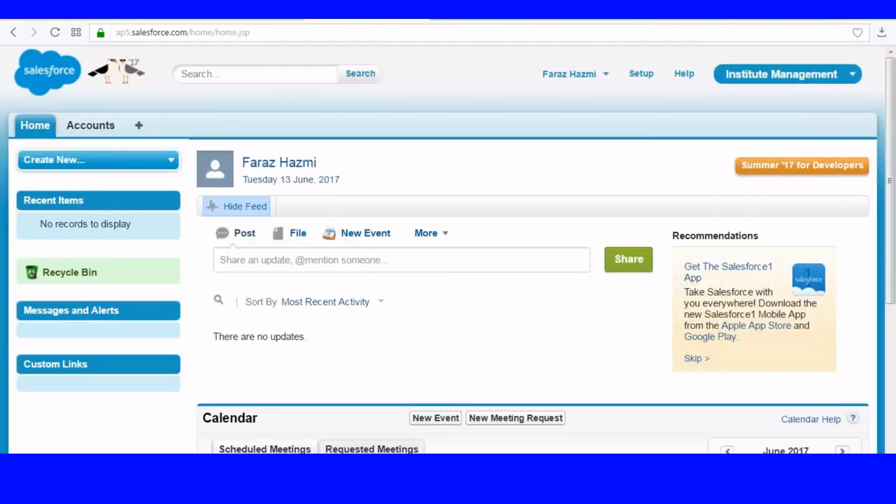
{"action": "left_click", "coordinate": [790, 77]}
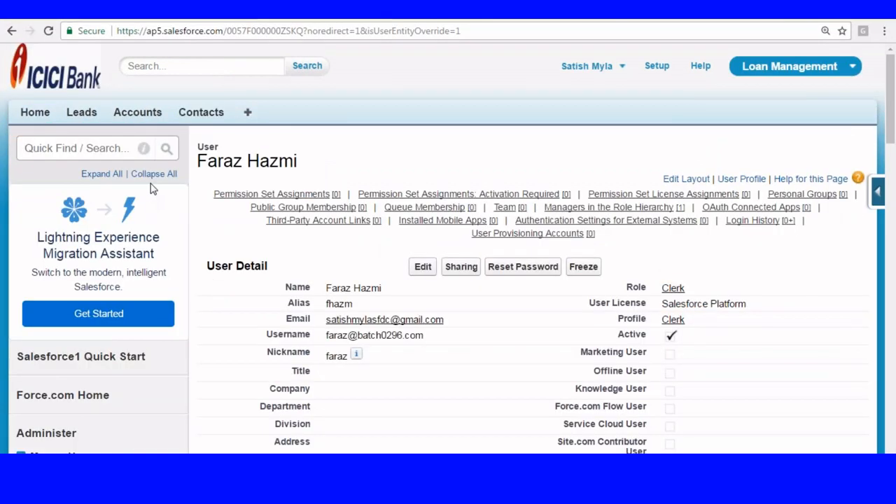
- Open the Apps list under Build > Create and delete the Creditcard custom app
{"action": "scroll", "coordinate": [42, 180], "scroll_direction": "down", "scroll_amount": 6}
{"action": "scroll", "coordinate": [42, 185], "scroll_direction": "down", "scroll_amount": 5}
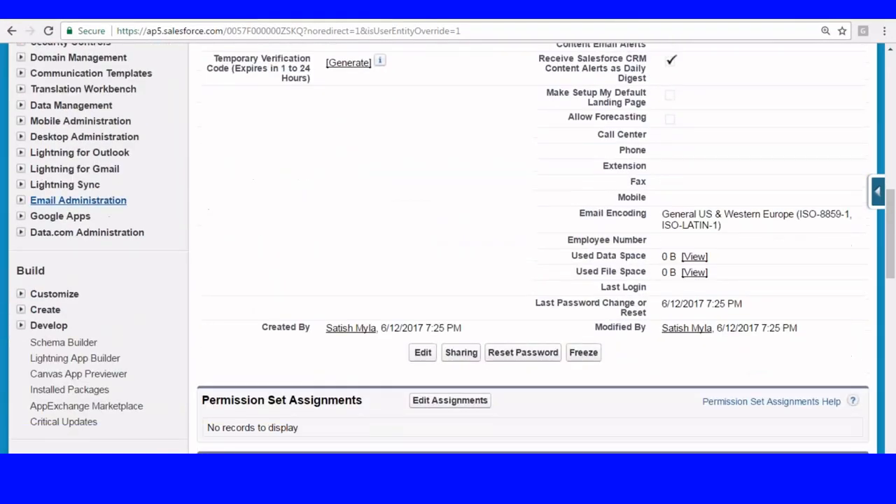
{"action": "left_click", "coordinate": [22, 113]}
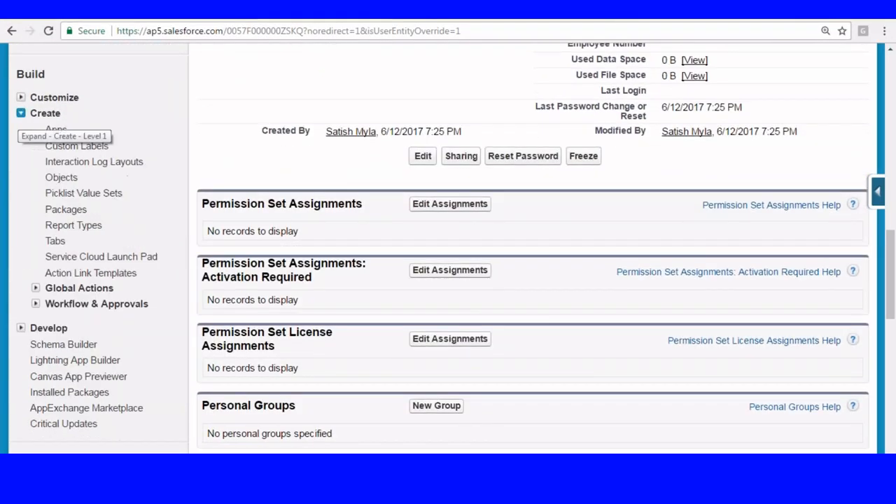
{"action": "left_click", "coordinate": [56, 129]}
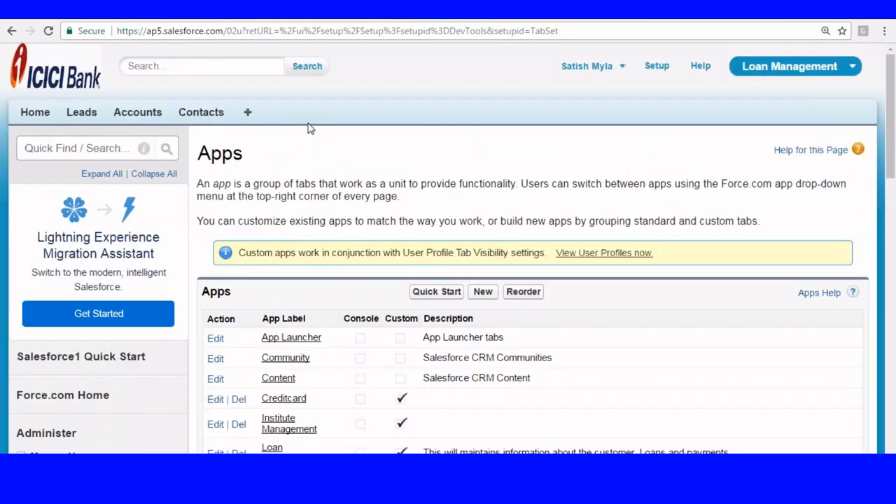
{"action": "scroll", "coordinate": [311, 130], "scroll_direction": "down", "scroll_amount": 5}
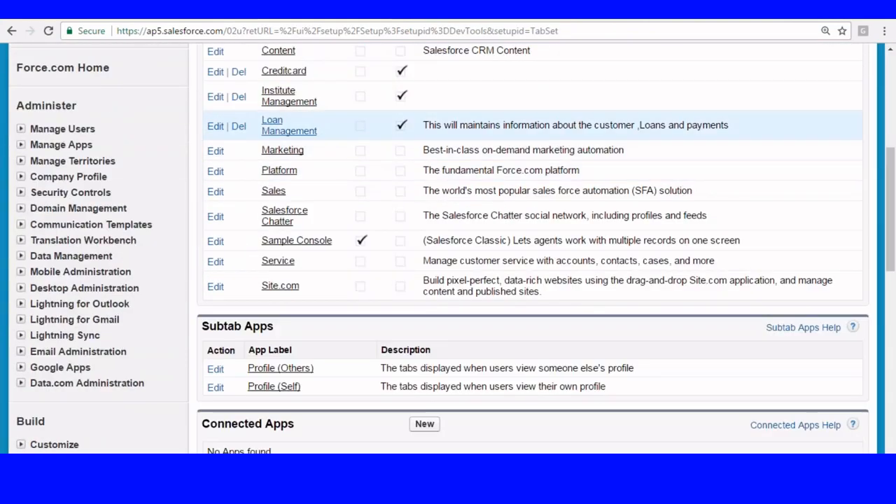
{"action": "scroll", "coordinate": [274, 144], "scroll_direction": "up", "scroll_amount": 1}
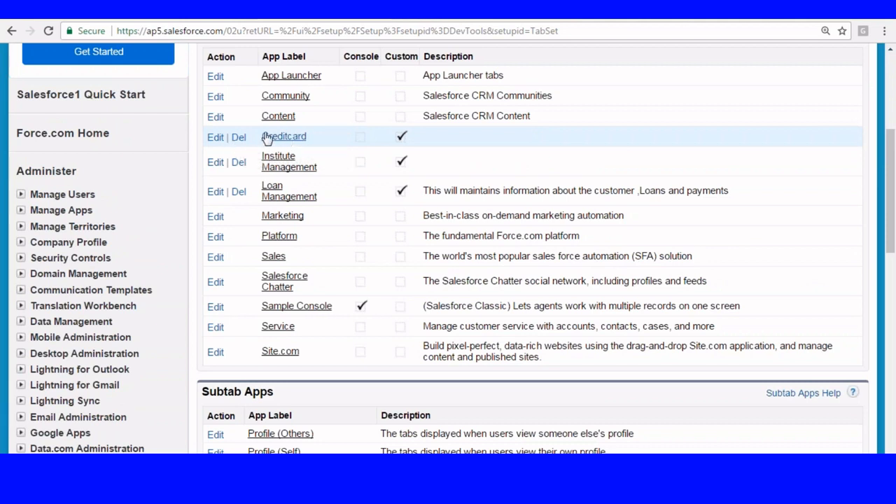
{"action": "left_click", "coordinate": [238, 137]}
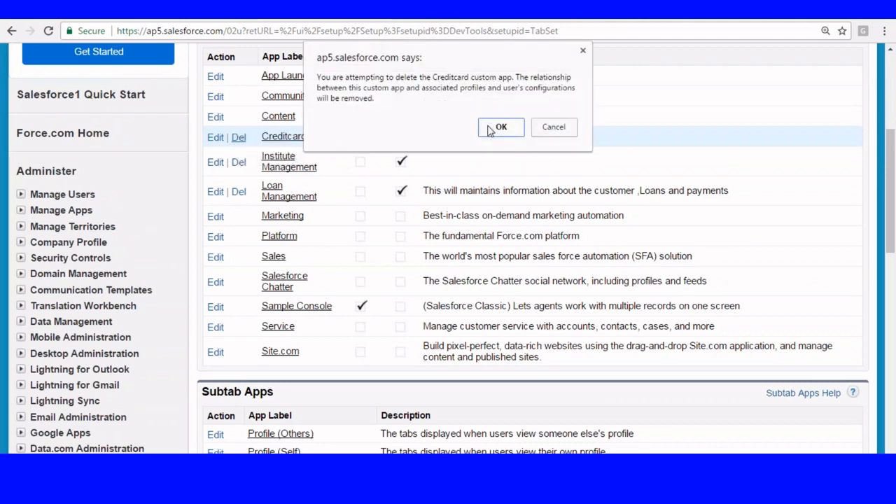
{"action": "left_click", "coordinate": [492, 127]}
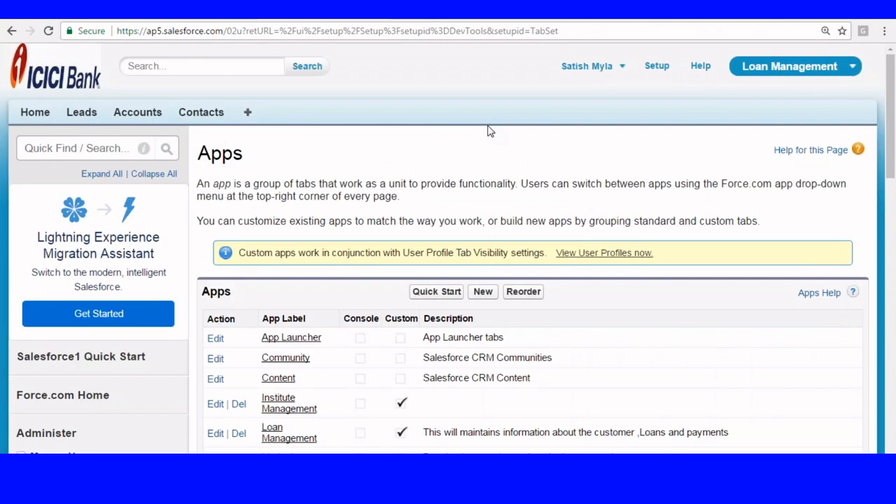
- Attempt to delete the Institute Management custom app and confirm
{"action": "scroll", "coordinate": [490, 131], "scroll_direction": "down", "scroll_amount": 3}
{"action": "scroll", "coordinate": [490, 245], "scroll_direction": "down", "scroll_amount": 2}
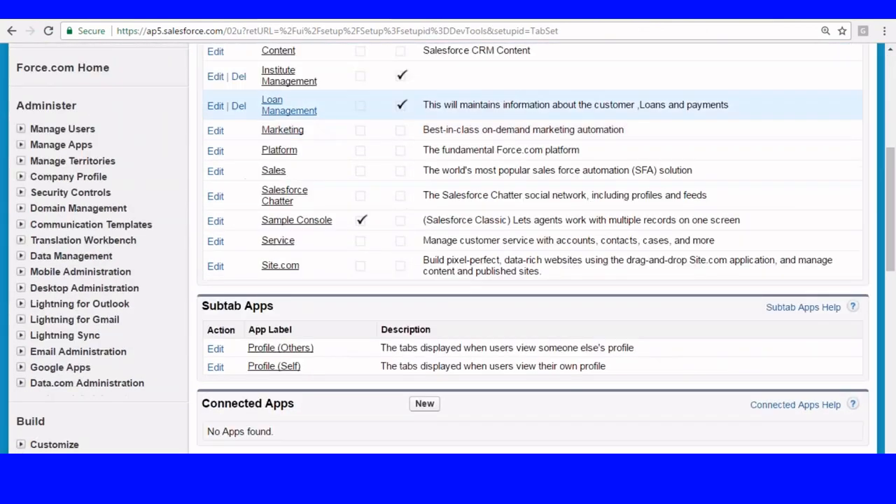
{"action": "left_click", "coordinate": [239, 77]}
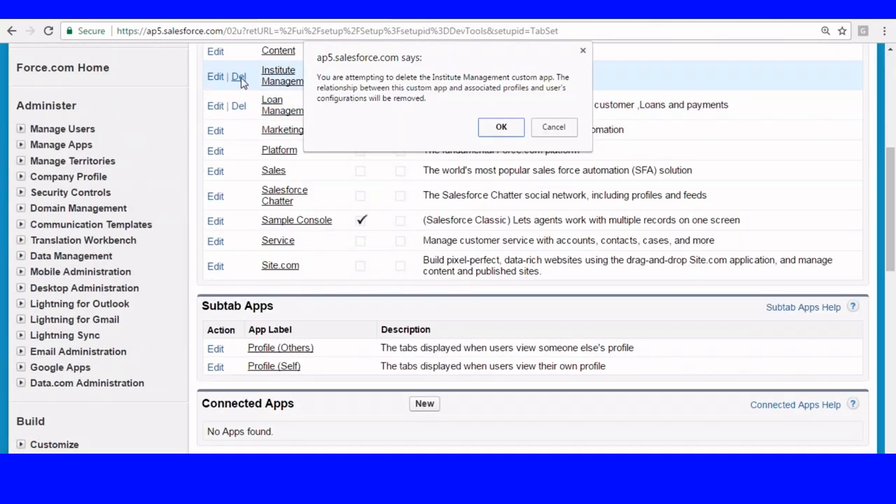
{"action": "left_click", "coordinate": [501, 127]}
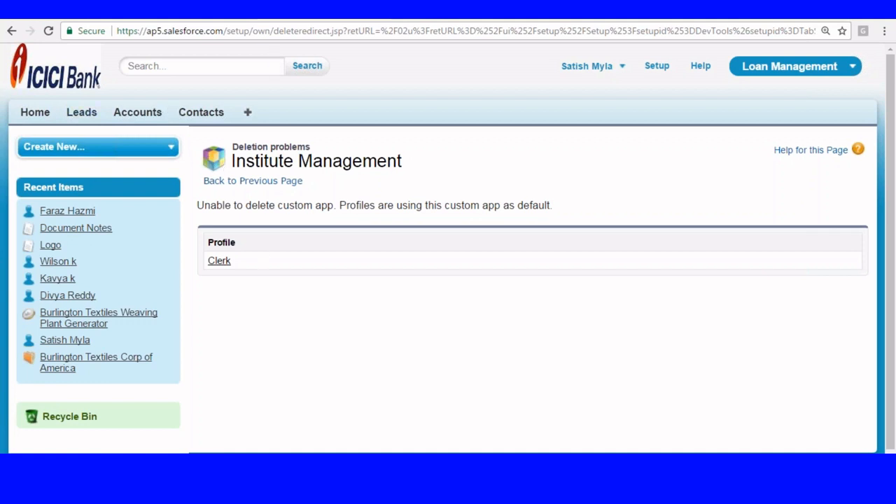
- Return to the 'new 1' notes document in Notepad++
{"action": "key", "text": "alt+Tab"}
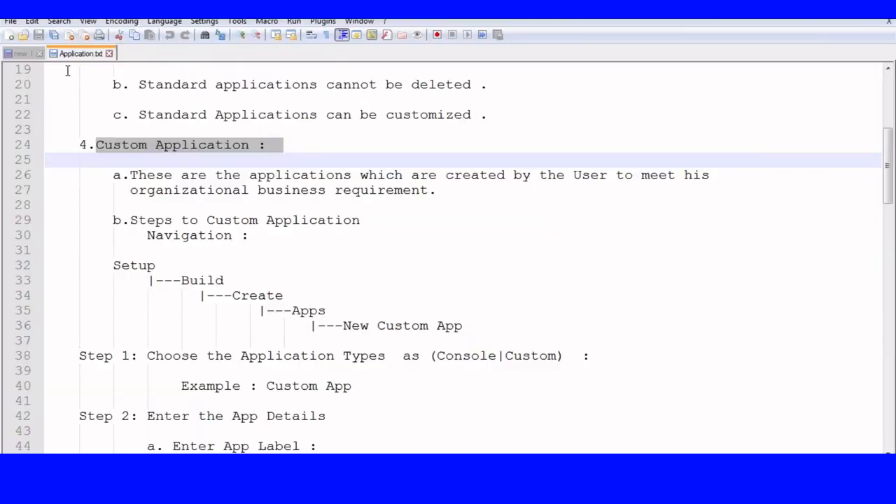
{"action": "left_click", "coordinate": [10, 21]}
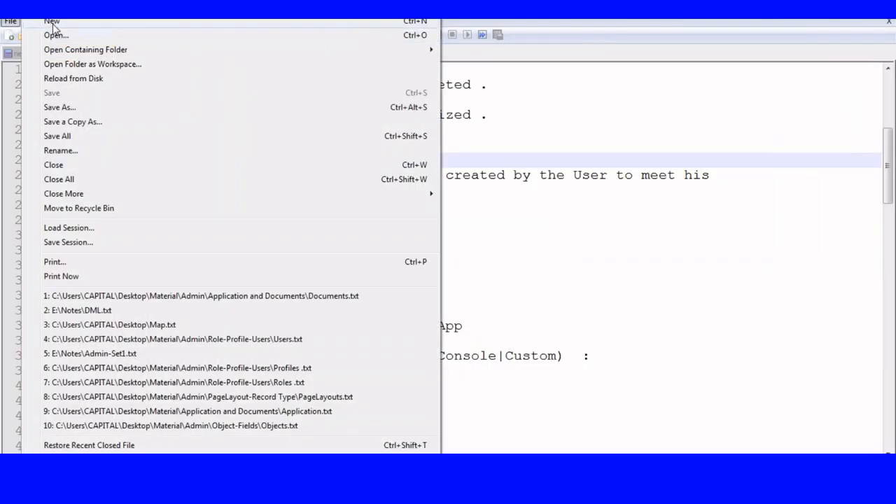
{"action": "left_click", "coordinate": [49, 25]}
{"action": "left_click", "coordinate": [154, 53]}
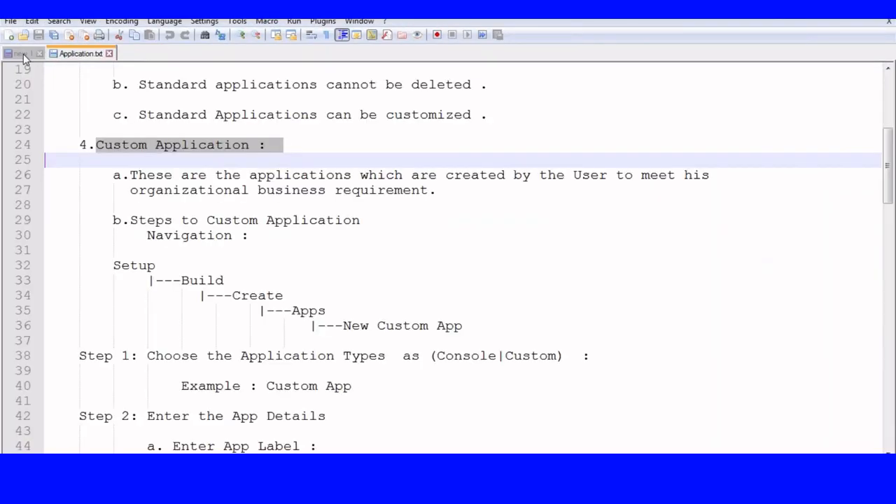
{"action": "left_click", "coordinate": [23, 54]}
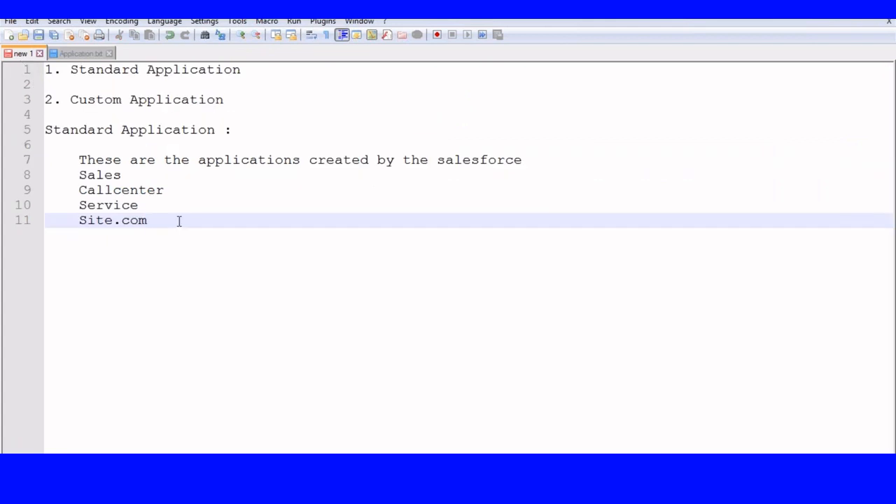
- Add 'Edition' and 'Applicaitons' column headings with a dashed rule beneath
{"action": "key", "text": "Return"}
{"action": "key", "text": "Return"}
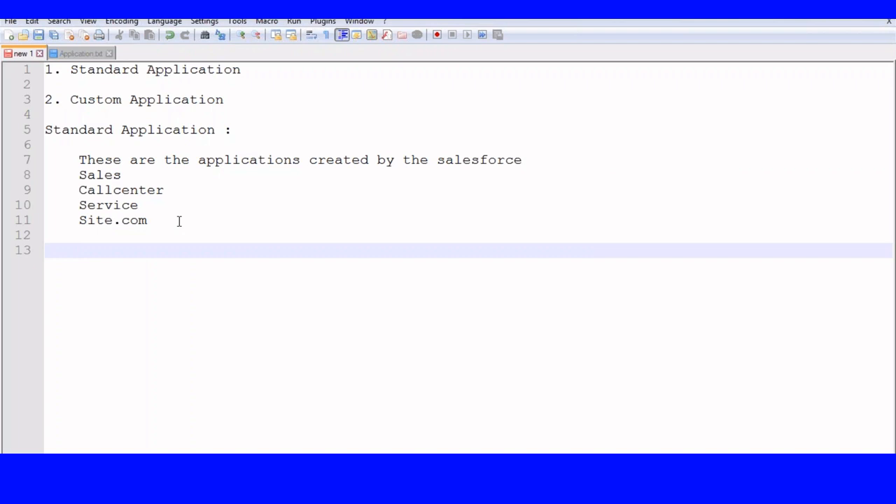
{"action": "type", "text": "Un"}
{"action": "key", "text": "BackSpace"}
{"action": "key", "text": "BackSpace"}
{"action": "type", "text": "Edition"}
{"action": "key", "text": "Tab"}
{"action": "key", "text": "Tab"}
{"action": "key", "text": "Tab"}
{"action": "key", "text": "Tab"}
{"action": "type", "text": "Applicaitons"}
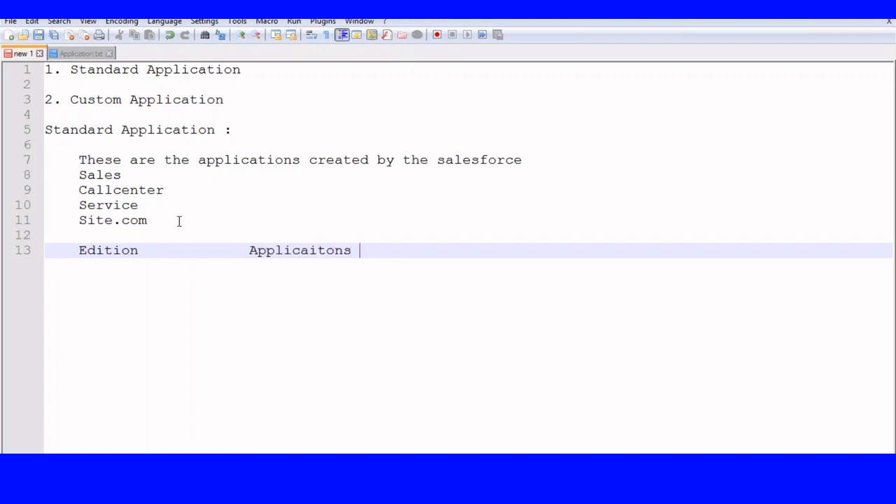
{"action": "key", "text": "Return"}
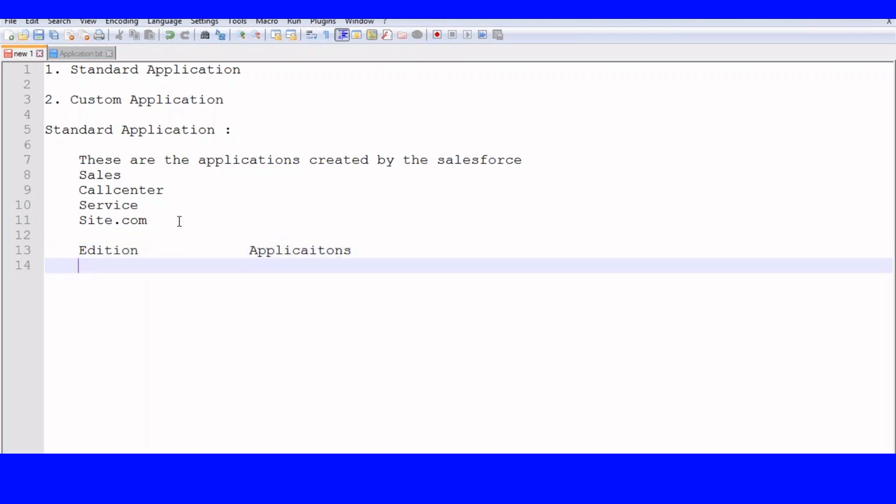
{"action": "type", "text": "---------------------------------"}
- Add table rows for Unlimited (Unlimited Apps) and Enterprise (10 APPS)
{"action": "key", "text": "Return"}
{"action": "type", "text": "Unlimited"}
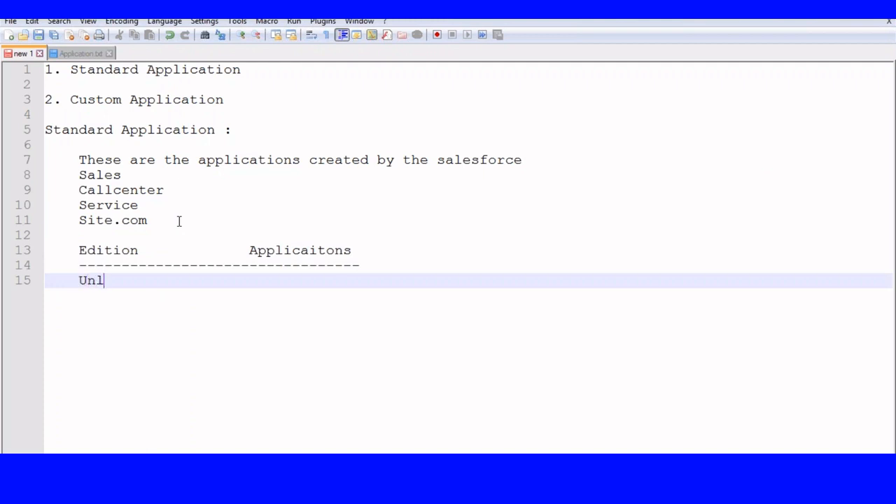
{"action": "key", "text": "BackSpace"}
{"action": "type", "text": "d"}
{"action": "key", "text": "Tab"}
{"action": "key", "text": "Tab"}
{"action": "key", "text": "Tab"}
{"action": "type", "text": "Unlimited Apps"}
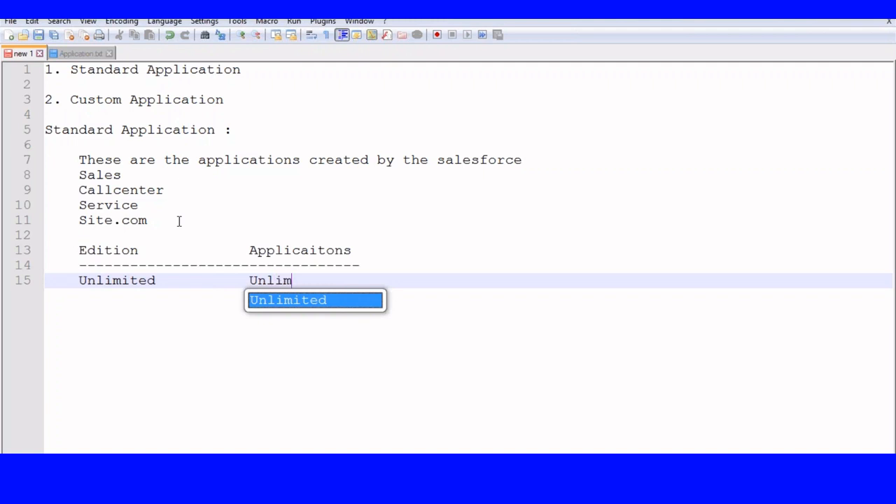
{"action": "key", "text": "Return"}
{"action": "key", "text": "Return"}
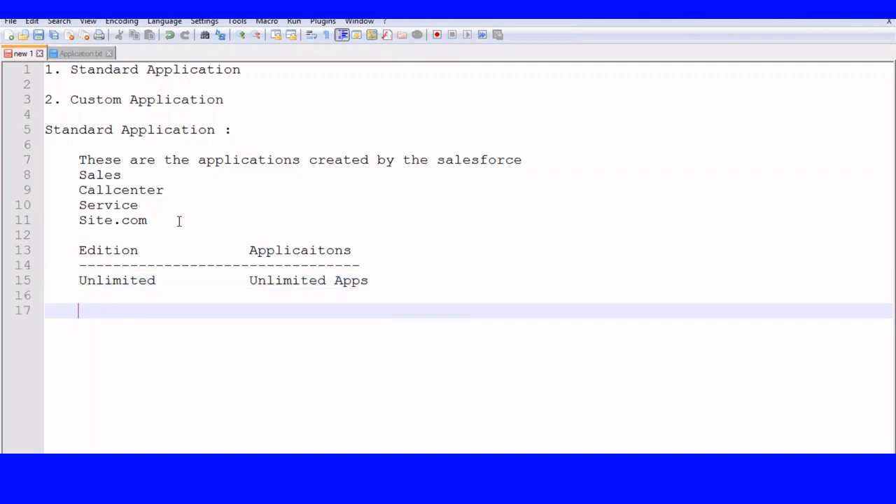
{"action": "type", "text": "Enterprise"}
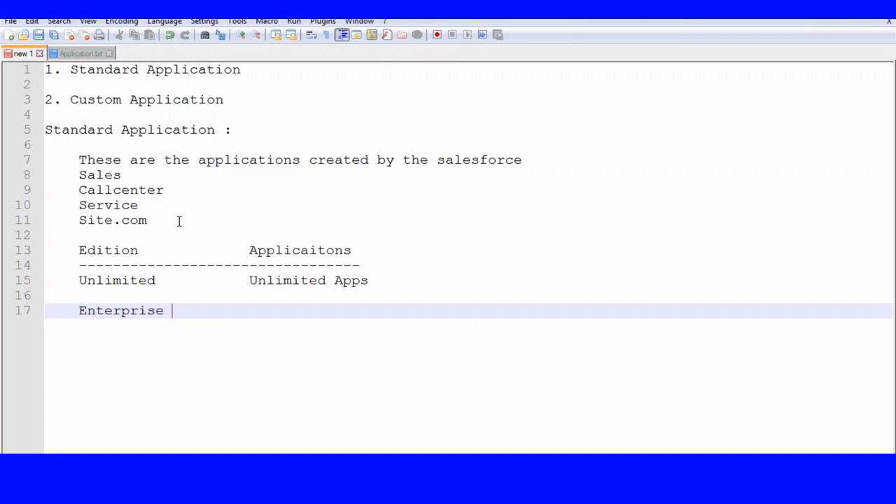
{"action": "key", "text": "Tab"}
{"action": "key", "text": "Tab"}
{"action": "type", "text": "10 APPS"}
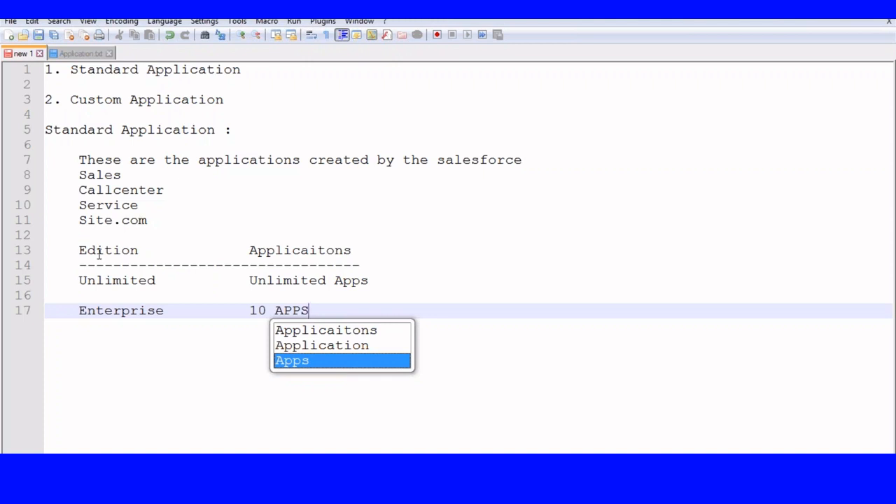
- Highlight the Unlimited and Enterprise rows while explaining the app limits
{"action": "left_click_drag", "start_coordinate": [77, 281], "coordinate": [180, 280]}
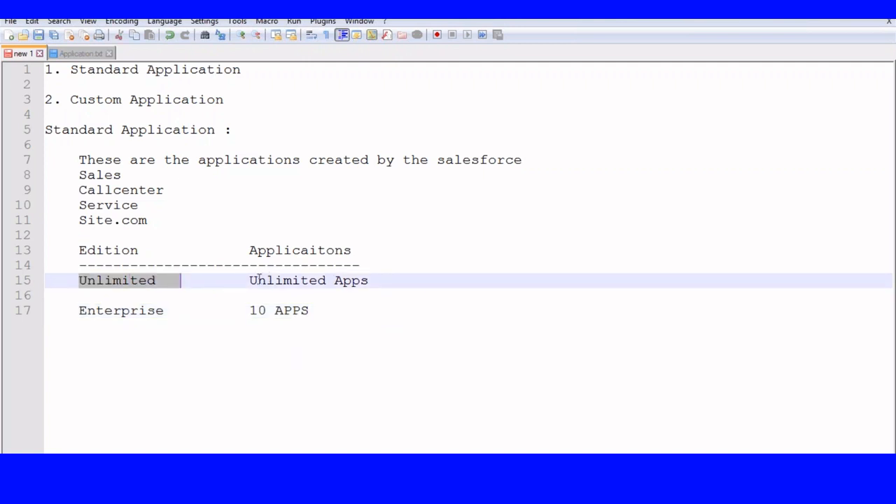
{"action": "left_click_drag", "start_coordinate": [249, 280], "coordinate": [361, 265]}
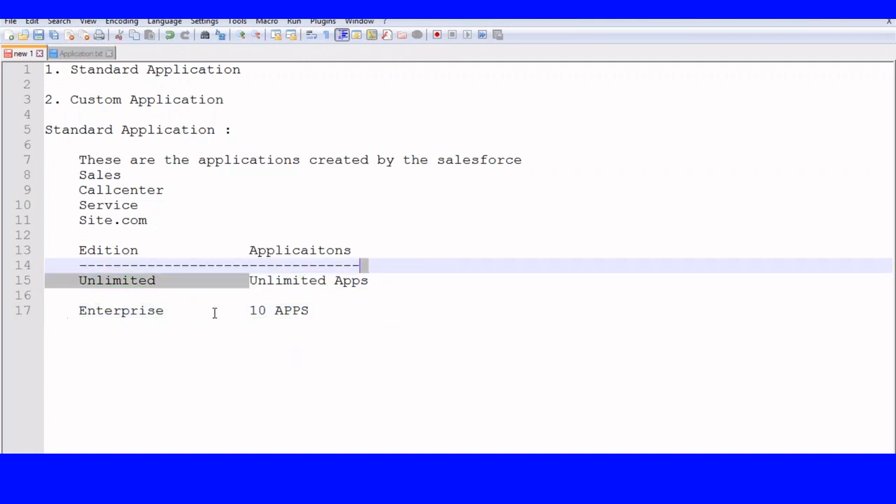
{"action": "left_click_drag", "start_coordinate": [252, 310], "coordinate": [338, 304]}
- Add table rows for Professional (5 Apps) and Developer (10 APPS)
{"action": "left_click", "coordinate": [338, 305]}
{"action": "key", "text": "Return"}
{"action": "key", "text": "Return"}
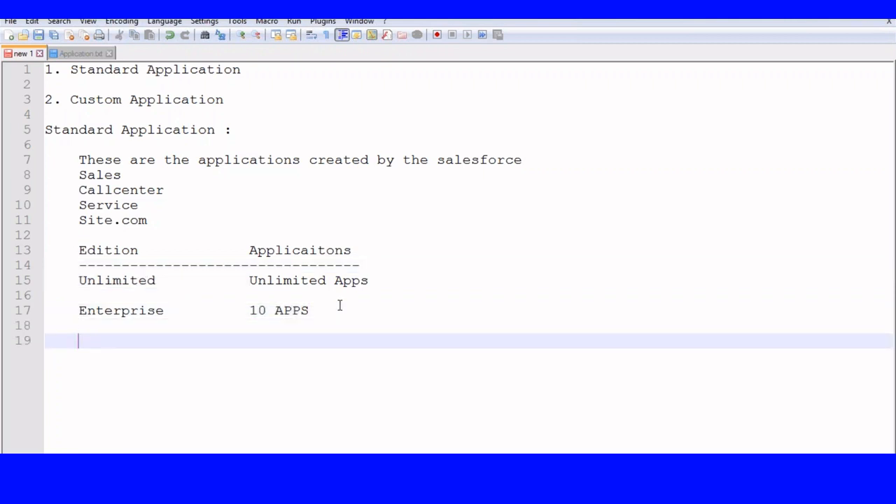
{"action": "type", "text": "Prof"}
{"action": "type", "text": "ie"}
{"action": "key", "text": "BackSpace"}
{"action": "key", "text": "BackSpace"}
{"action": "type", "text": "essional"}
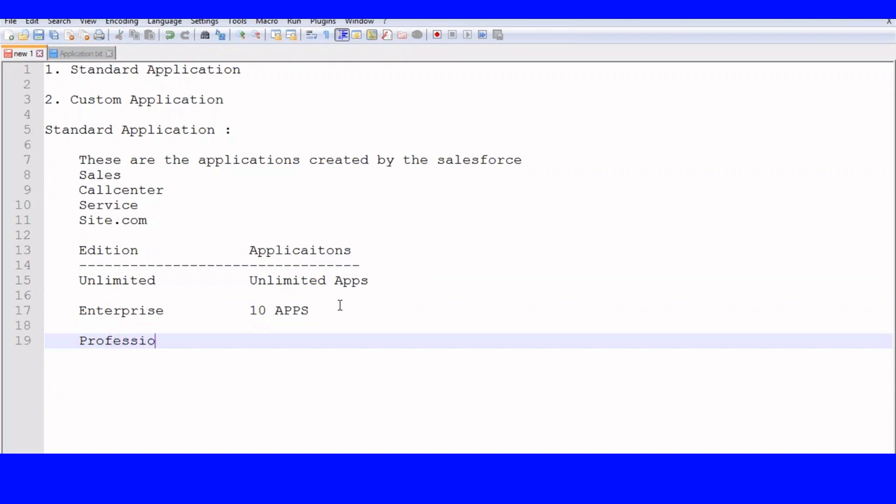
{"action": "key", "text": "Tab"}
{"action": "key", "text": "Tab"}
{"action": "type", "text": "5 APPS"}
{"action": "key", "text": "Return"}
{"action": "key", "text": "Return"}
{"action": "key", "text": "Return"}
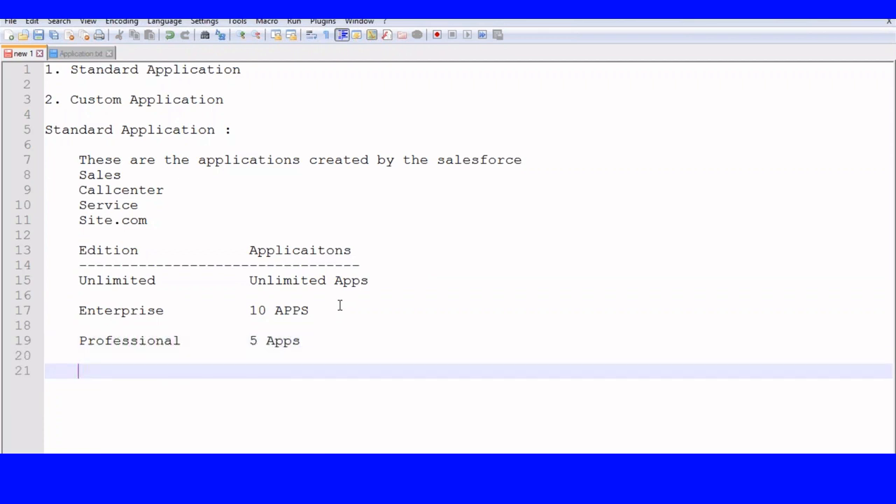
{"action": "type", "text": "Developer"}
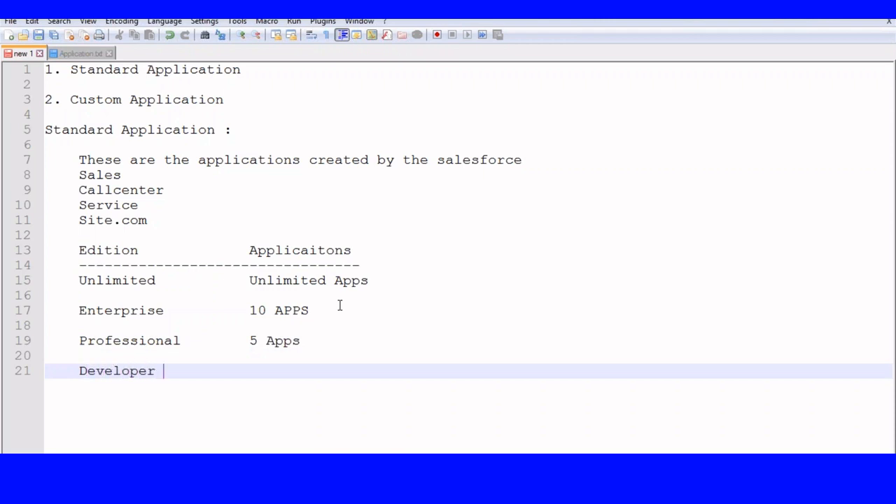
{"action": "key", "text": "Tab"}
{"action": "key", "text": "Tab"}
{"action": "type", "text": "10 APPS"}
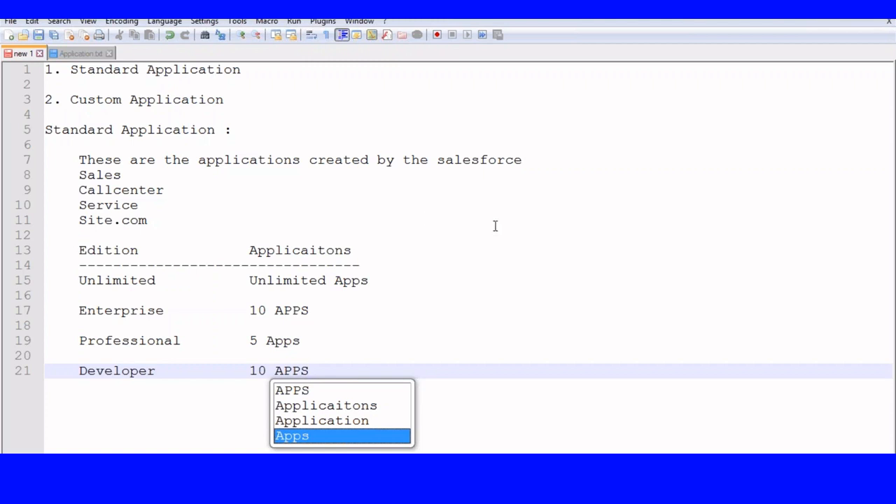
{"action": "left_click", "coordinate": [361, 356]}
{"action": "left_click", "coordinate": [324, 376]}
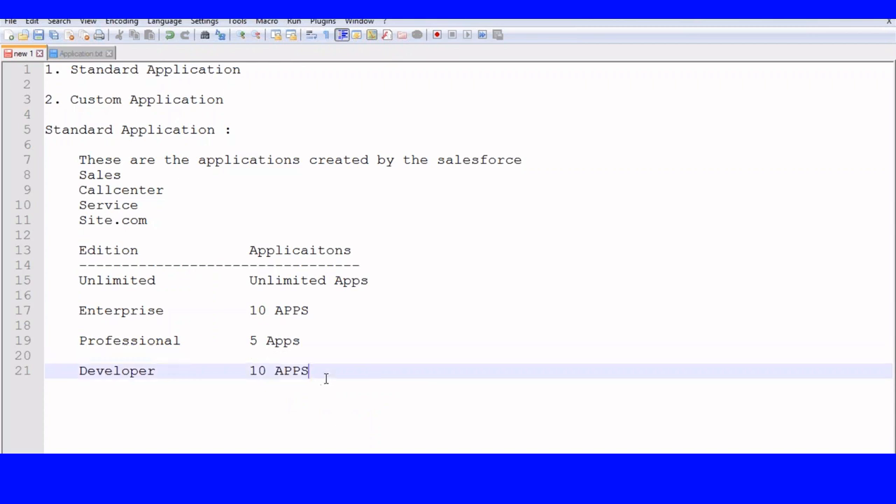
- Below the table, write the question 'Who can create new applications' on line 24
{"action": "key", "text": "Return"}
{"action": "key", "text": "Return"}
{"action": "key", "text": "Return"}
{"action": "key", "text": "Return"}
{"action": "key", "text": "Return"}
{"action": "key", "text": "Return"}
{"action": "key", "text": "Return"}
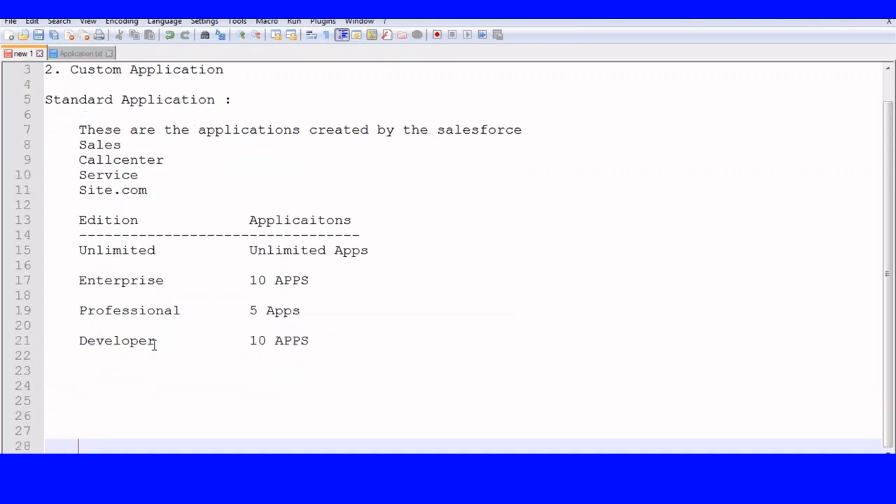
{"action": "left_click", "coordinate": [57, 385]}
{"action": "type", "text": "Wh"}
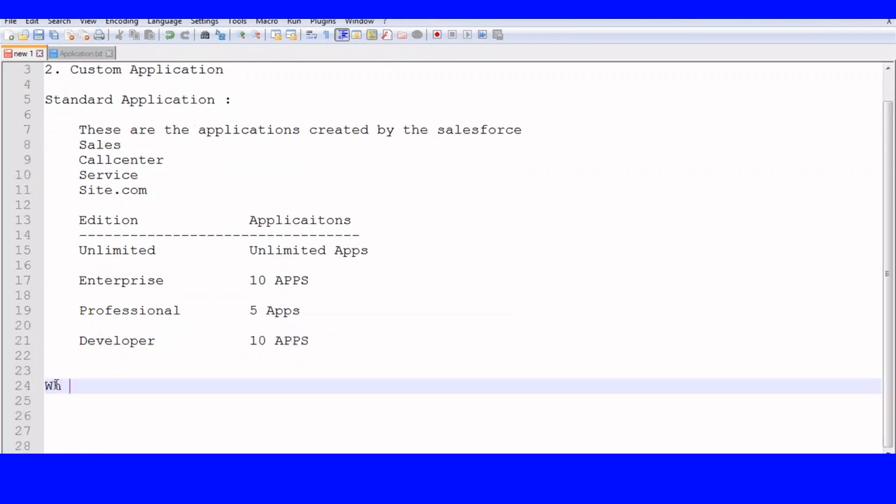
{"action": "type", "text": "o can create a"}
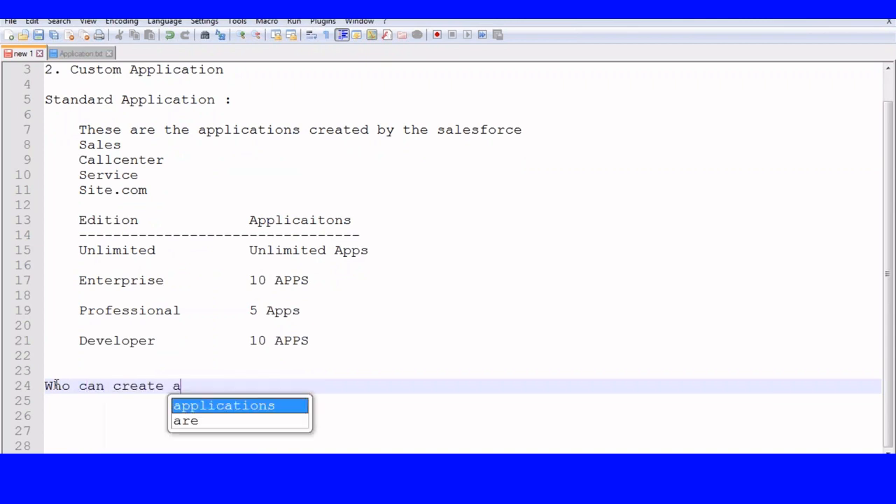
{"action": "key", "text": "BackSpace"}
{"action": "type", "text": "new ap"}
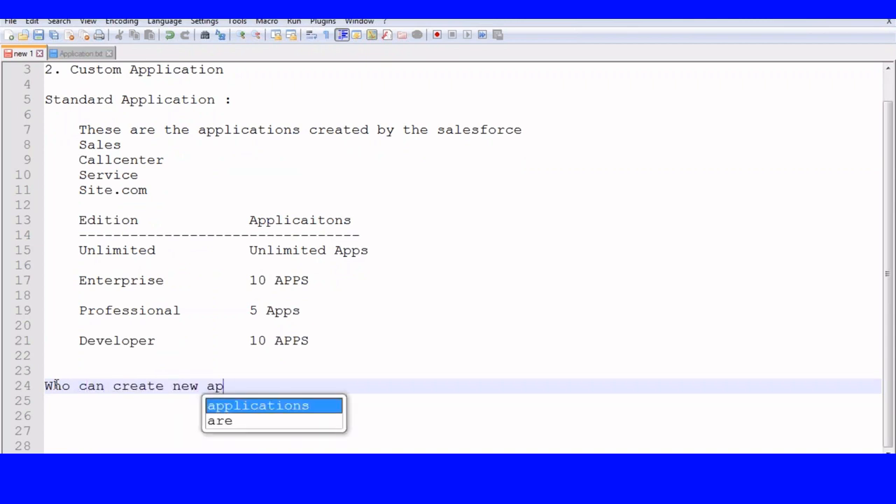
{"action": "type", "text": "plications"}
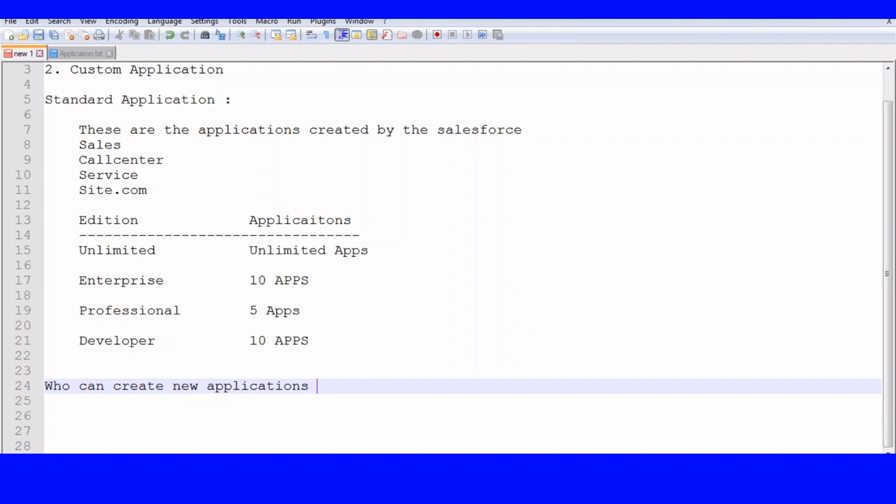
{"action": "key", "text": "Return"}
{"action": "key", "text": "Return"}
{"action": "key", "text": "Tab"}
{"action": "key", "text": "Tab"}
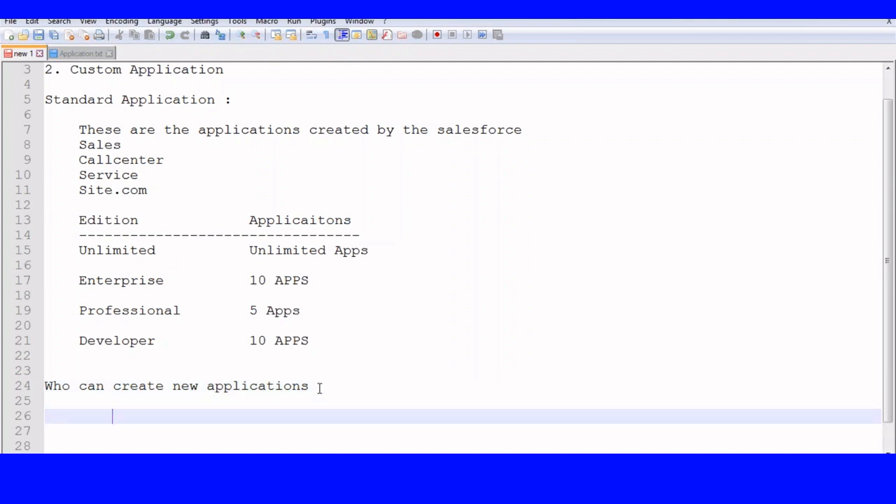
{"action": "type", "text": "Custo"}
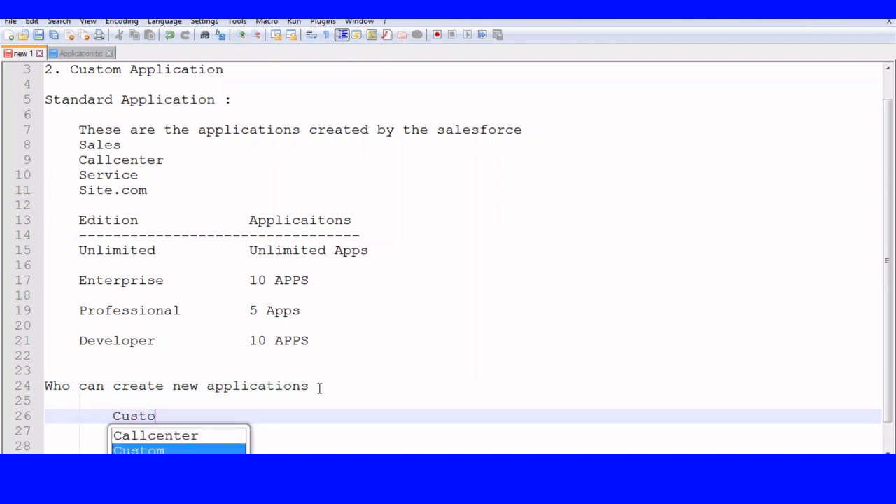
{"action": "key", "text": "Escape"}
{"action": "key", "text": "BackSpace"}
{"action": "key", "text": "BackSpace"}
{"action": "key", "text": "BackSpace"}
{"action": "key", "text": "BackSpace"}
{"action": "key", "text": "BackSpace"}
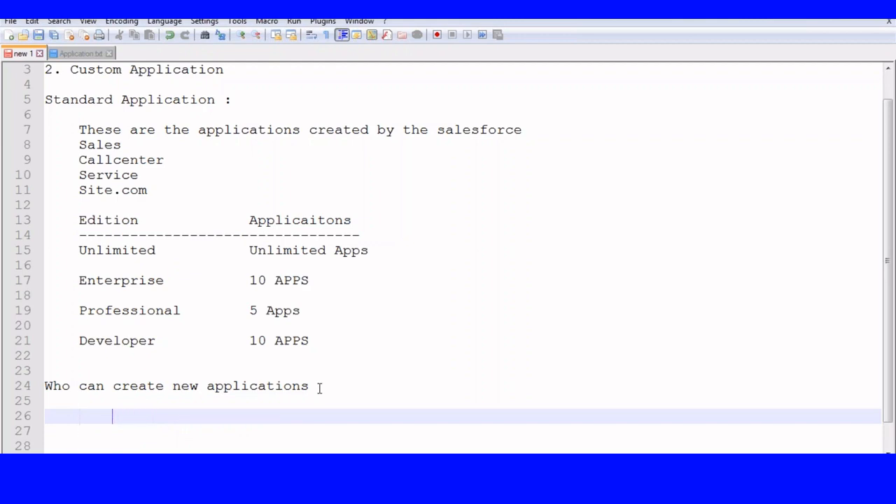
- In Setup, open the Manager Profile from the profiles list filtered to M
{"action": "left_click", "coordinate": [125, 489]}
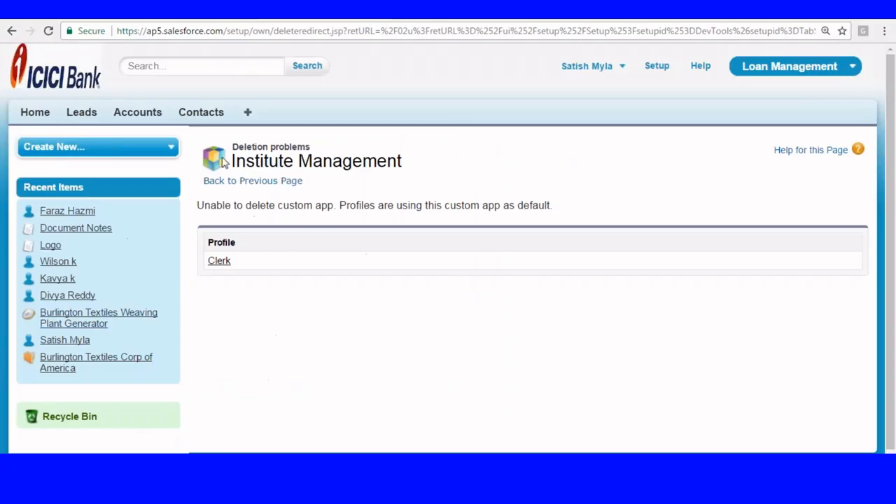
{"action": "left_click", "coordinate": [659, 66]}
{"action": "scroll", "coordinate": [266, 124], "scroll_direction": "down", "scroll_amount": 5}
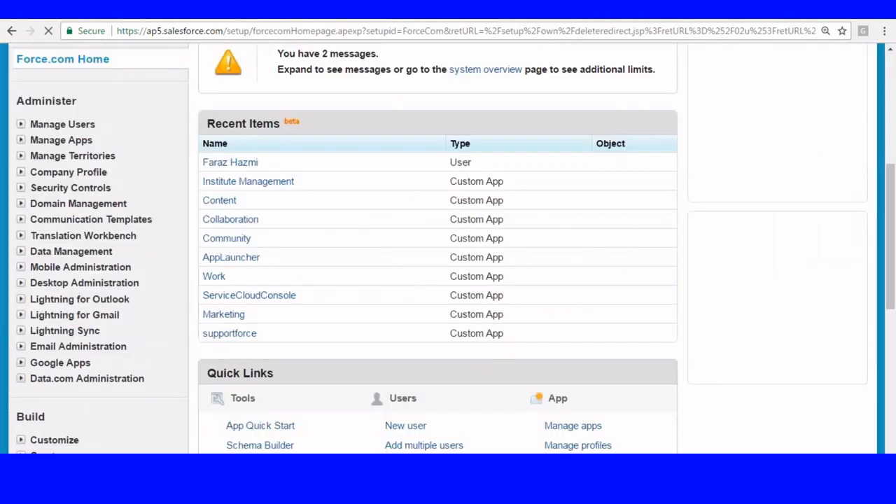
{"action": "left_click", "coordinate": [21, 124]}
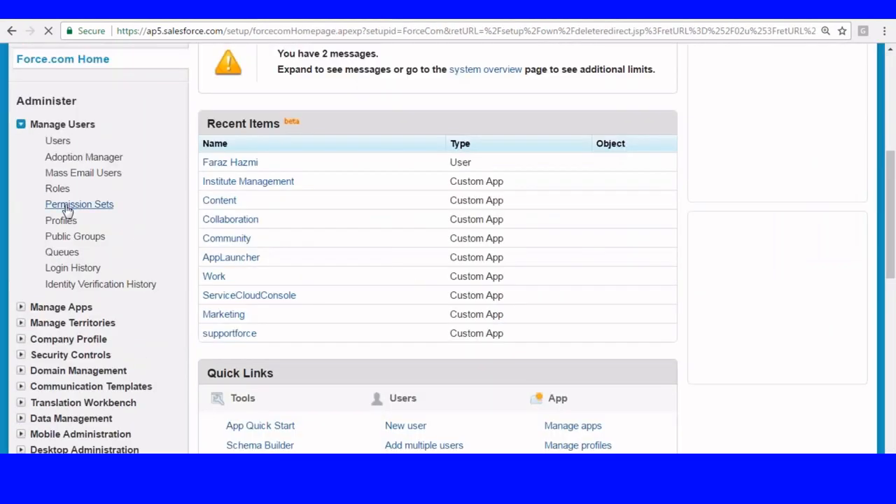
{"action": "left_click", "coordinate": [61, 221]}
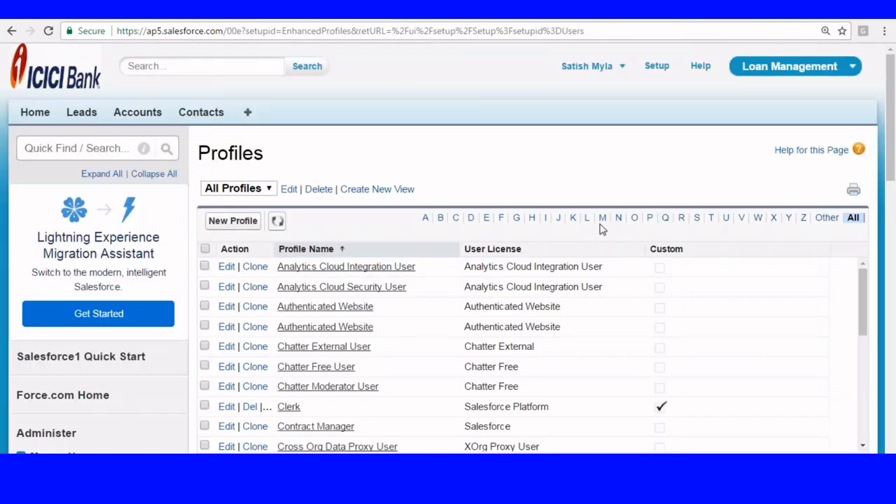
{"action": "left_click", "coordinate": [602, 220]}
{"action": "scroll", "coordinate": [463, 162], "scroll_direction": "down", "scroll_amount": 2}
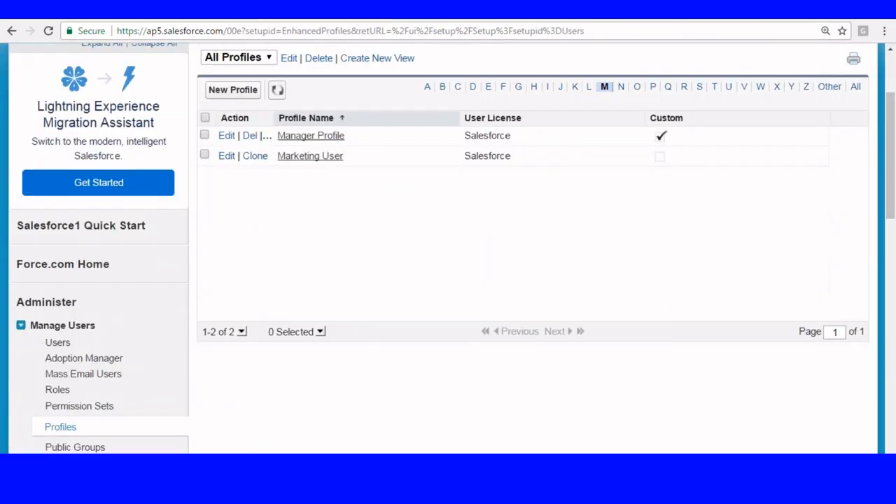
{"action": "left_click", "coordinate": [228, 137]}
{"action": "scroll", "coordinate": [353, 183], "scroll_direction": "down", "scroll_amount": 3}
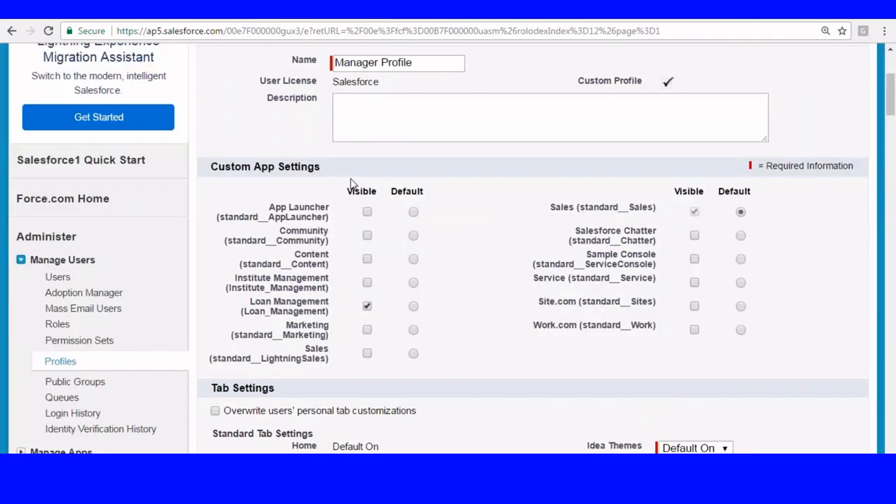
- Search the profile for 'customize ap' to find the enabled Customize Application permission
{"action": "key", "text": "ctrl+f"}
{"action": "type", "text": "c"}
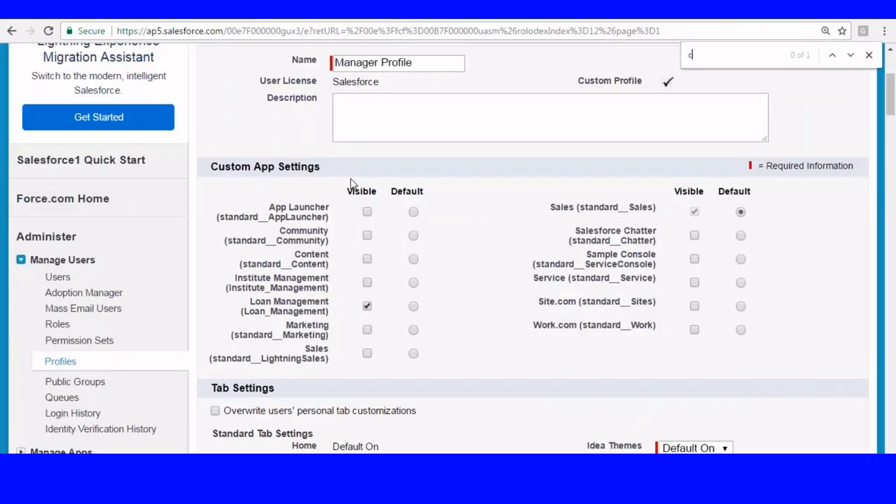
{"action": "type", "text": "ustomize"}
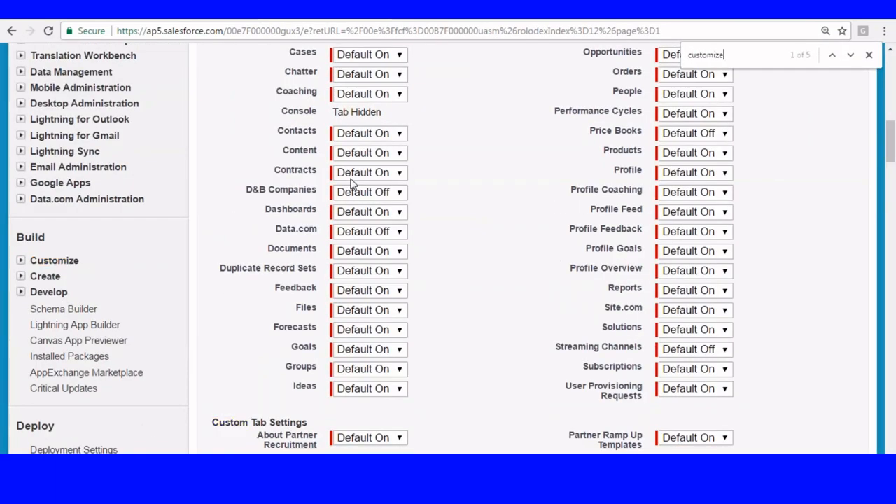
{"action": "type", "text": " ap"}
{"action": "scroll", "coordinate": [354, 217], "scroll_direction": "down", "scroll_amount": 5}
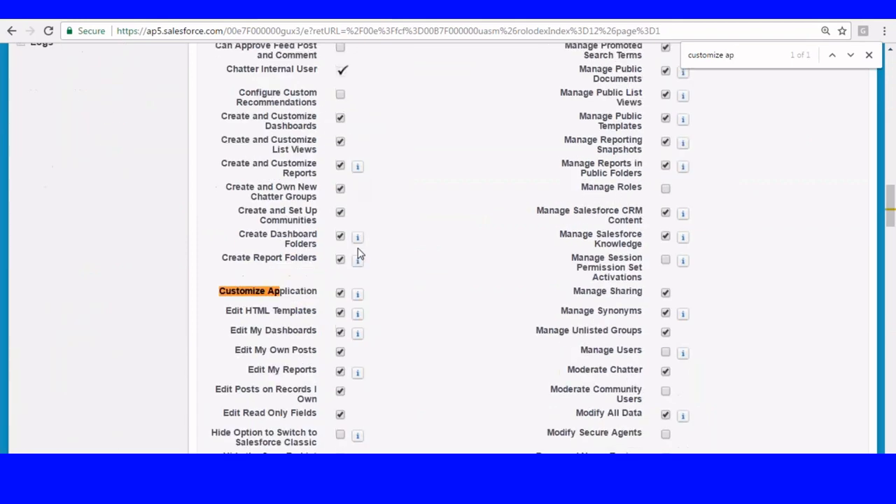
{"action": "left_click_drag", "start_coordinate": [220, 104], "coordinate": [329, 99]}
{"action": "mouse_move", "coordinate": [358, 112]}
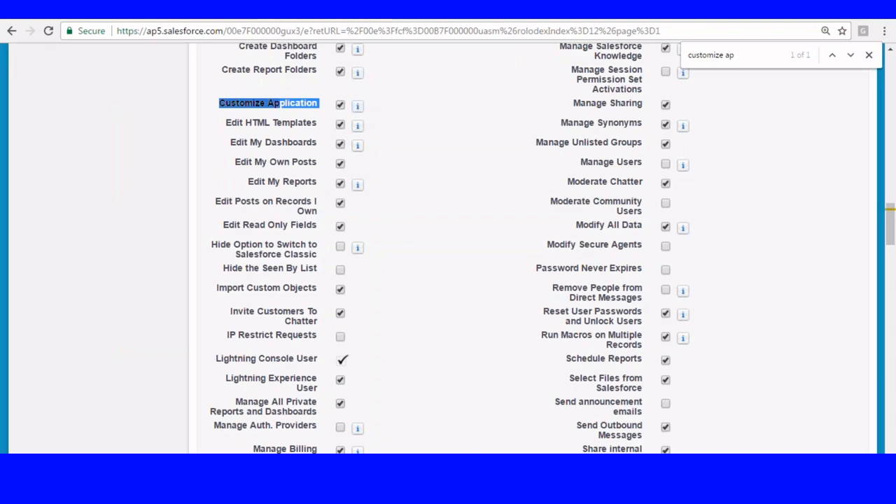
{"action": "key", "text": "alt+Tab"}
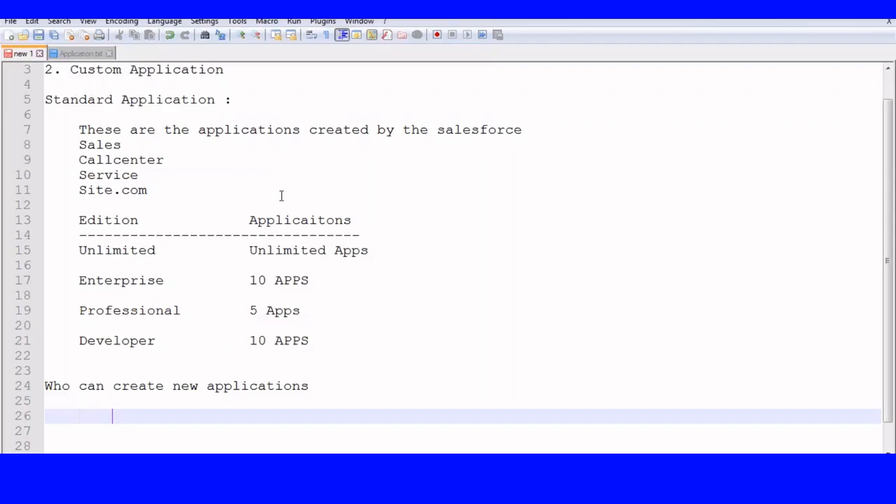
- Close the 'new 1' scratch notes without saving, returning to Application.txt
{"action": "left_click", "coordinate": [39, 54]}
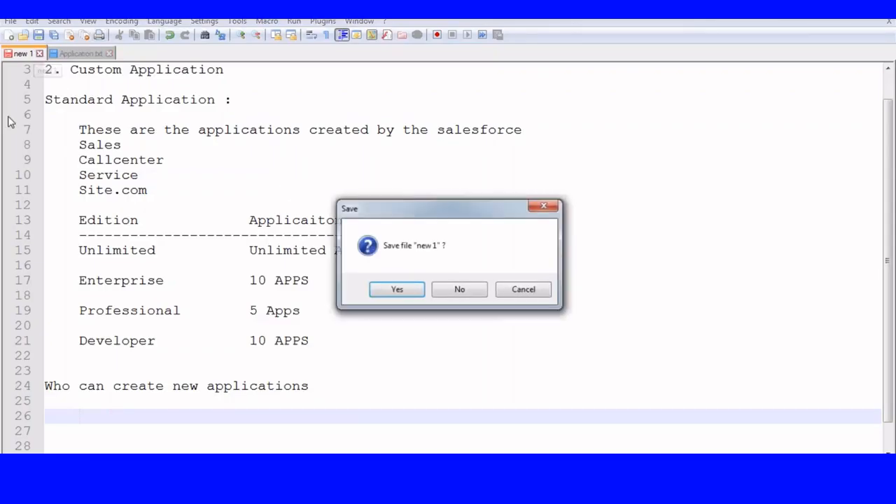
{"action": "left_click", "coordinate": [459, 290]}
{"action": "scroll", "coordinate": [233, 165], "scroll_direction": "up", "scroll_amount": 3}
{"action": "scroll", "coordinate": [233, 165], "scroll_direction": "down", "scroll_amount": 3}
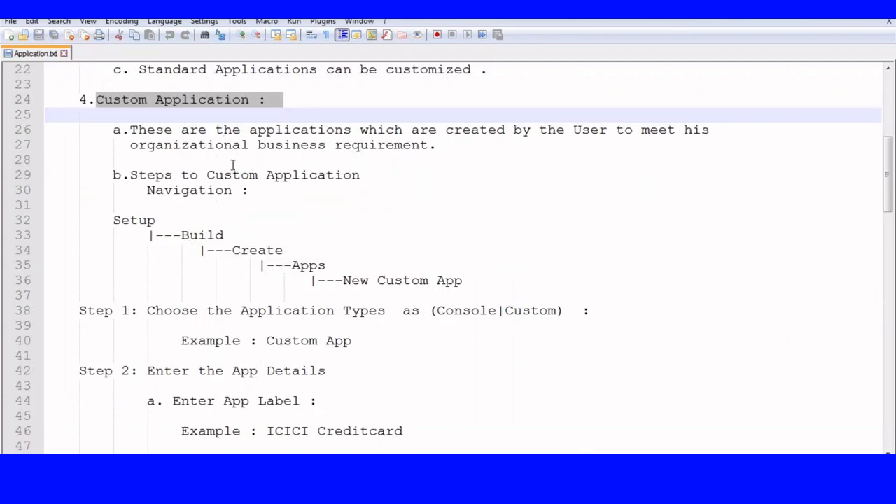
- Highlight the navigation path Setup > Build > Create > Apps > New Custom App
{"action": "double_click", "coordinate": [119, 220]}
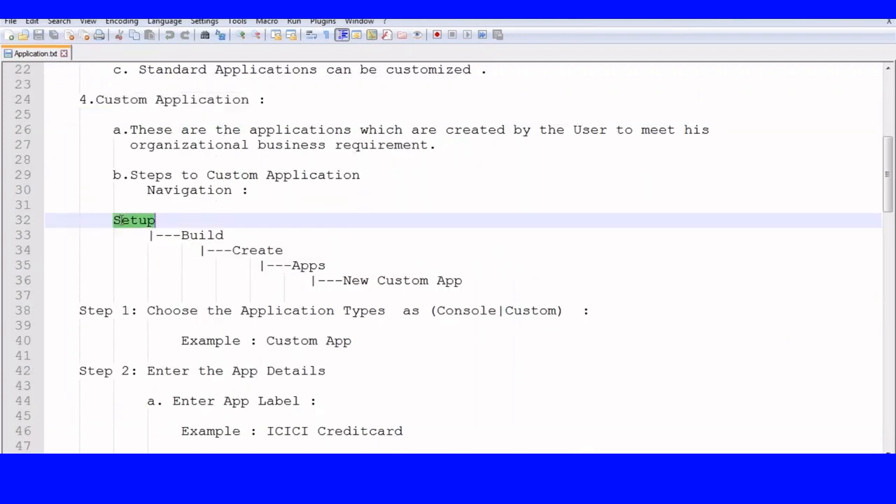
{"action": "double_click", "coordinate": [208, 235]}
{"action": "left_click", "coordinate": [253, 250]}
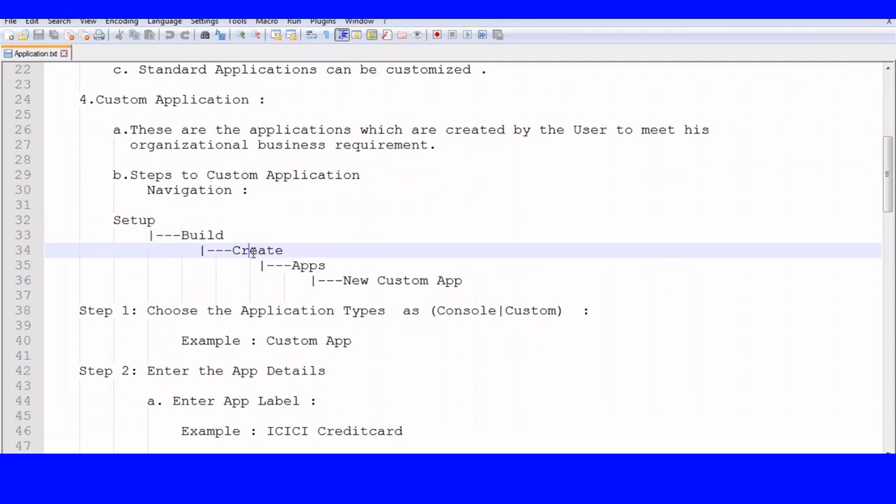
{"action": "double_click", "coordinate": [253, 250]}
{"action": "left_click", "coordinate": [306, 264]}
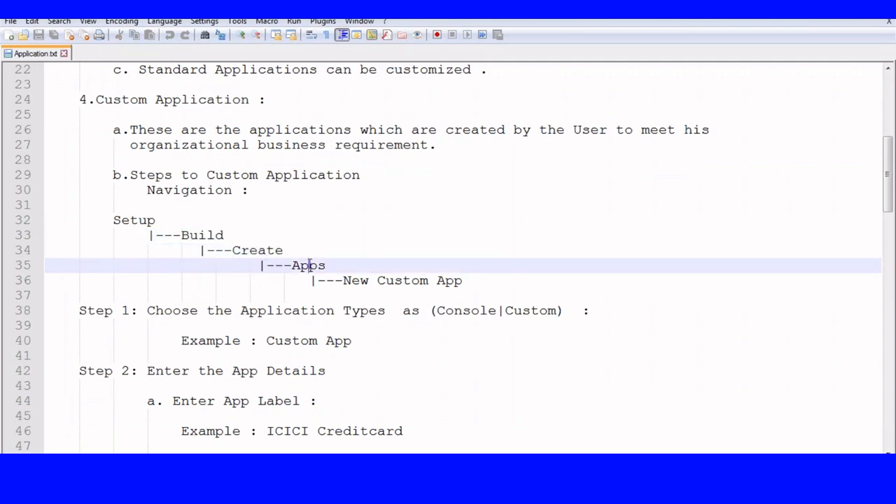
{"action": "left_click", "coordinate": [417, 278]}
{"action": "double_click", "coordinate": [119, 219]}
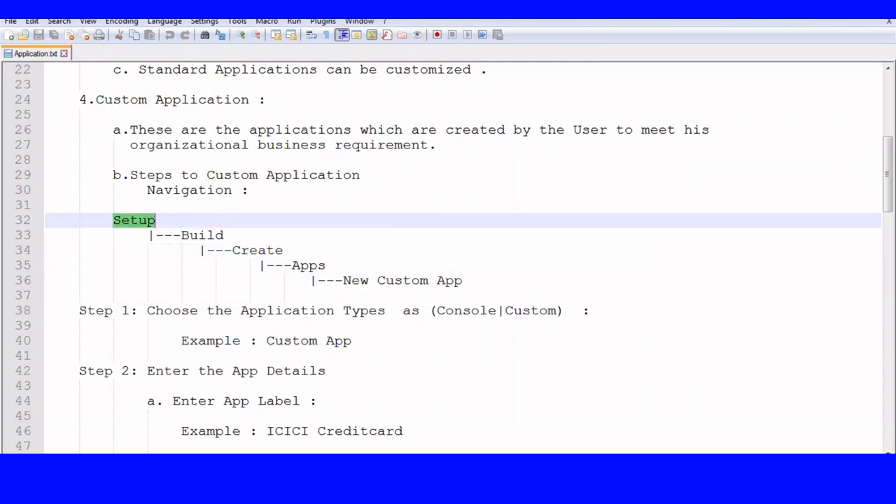
{"action": "double_click", "coordinate": [207, 235]}
{"action": "double_click", "coordinate": [271, 250]}
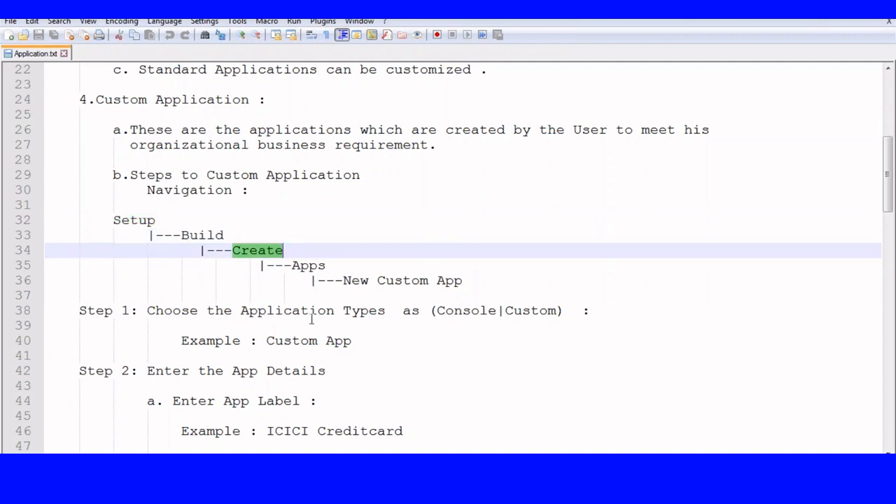
{"action": "double_click", "coordinate": [318, 275]}
{"action": "double_click", "coordinate": [435, 281]}
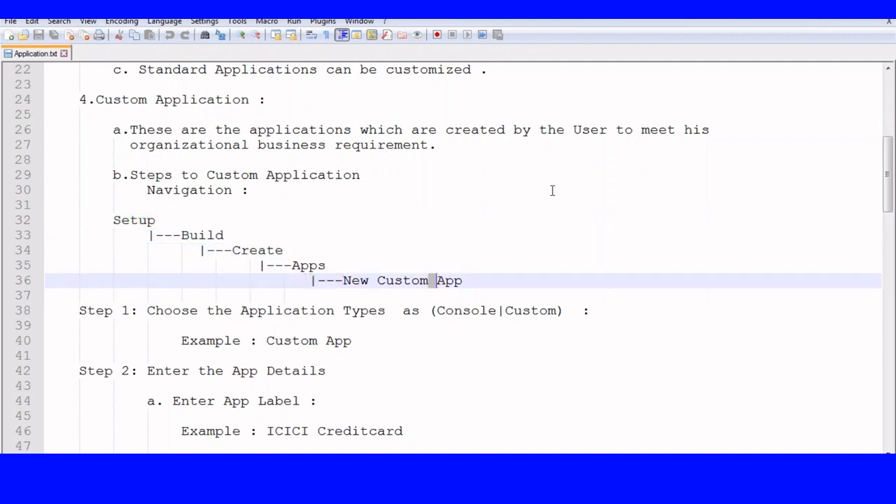
- Mark the Step 2 lines on App Label, App Name and how App Label displays
{"action": "scroll", "coordinate": [409, 236], "scroll_direction": "down", "scroll_amount": 3}
{"action": "left_click_drag", "start_coordinate": [145, 175], "coordinate": [590, 177]}
{"action": "left_click", "coordinate": [461, 231]}
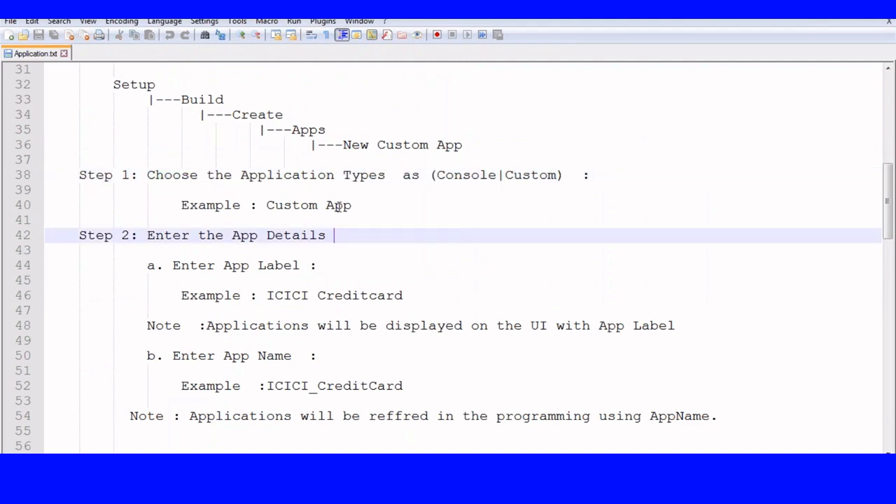
{"action": "scroll", "coordinate": [339, 206], "scroll_direction": "down", "scroll_amount": 2}
{"action": "left_click_drag", "start_coordinate": [140, 145], "coordinate": [338, 146]}
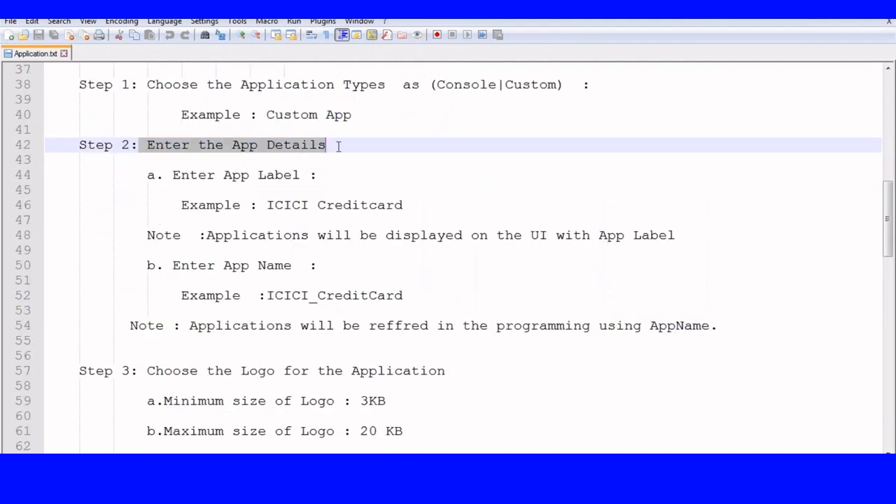
{"action": "left_click_drag", "start_coordinate": [224, 175], "coordinate": [335, 176]}
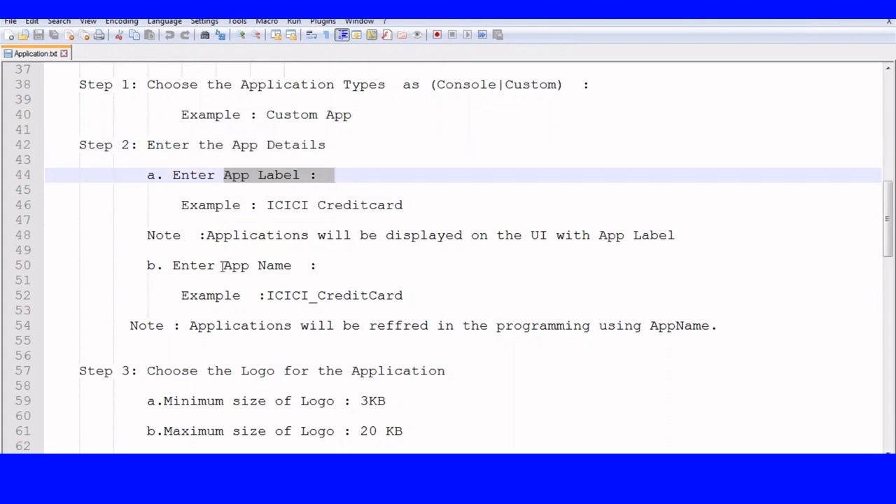
{"action": "left_click_drag", "start_coordinate": [223, 266], "coordinate": [330, 266]}
{"action": "left_click_drag", "start_coordinate": [207, 235], "coordinate": [236, 216]}
- Mark the Step 3 logo limits: 3KB minimum, 20 KB maximum, 300×55 px
{"action": "scroll", "coordinate": [216, 184], "scroll_direction": "down", "scroll_amount": 2}
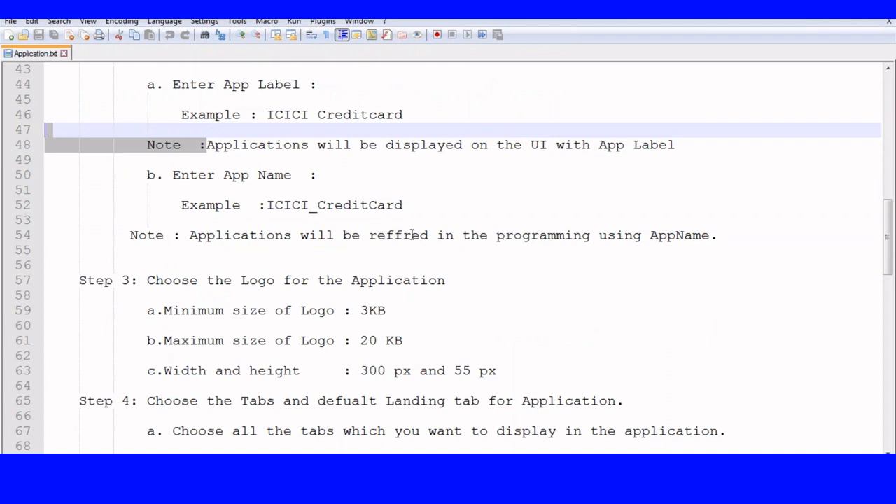
{"action": "scroll", "coordinate": [300, 236], "scroll_direction": "down", "scroll_amount": 2}
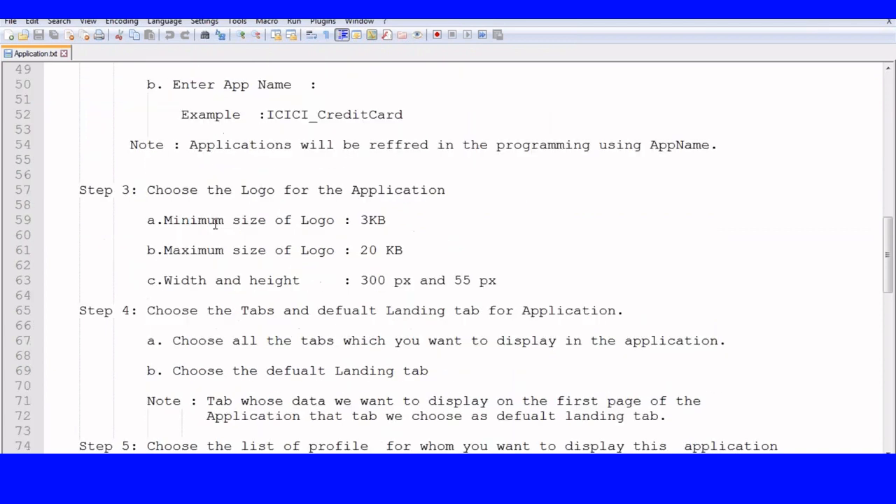
{"action": "left_click_drag", "start_coordinate": [147, 190], "coordinate": [454, 192]}
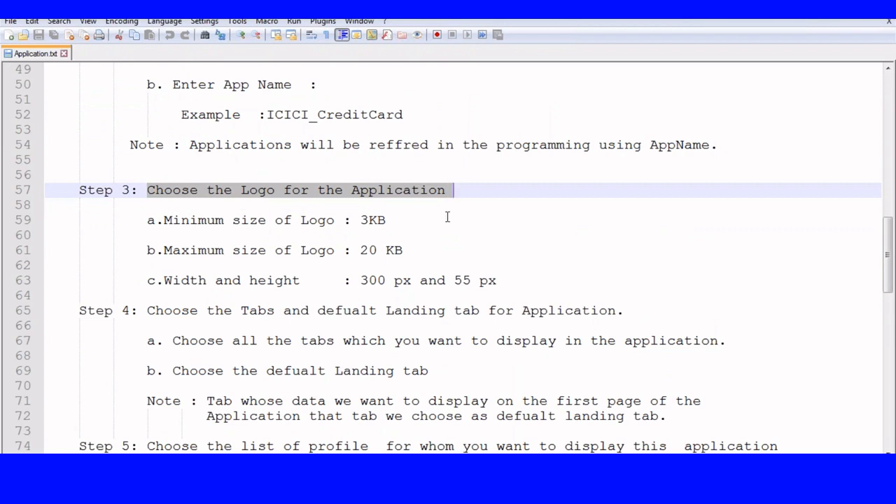
{"action": "scroll", "coordinate": [420, 213], "scroll_direction": "down", "scroll_amount": 1}
{"action": "left_click", "coordinate": [369, 175]}
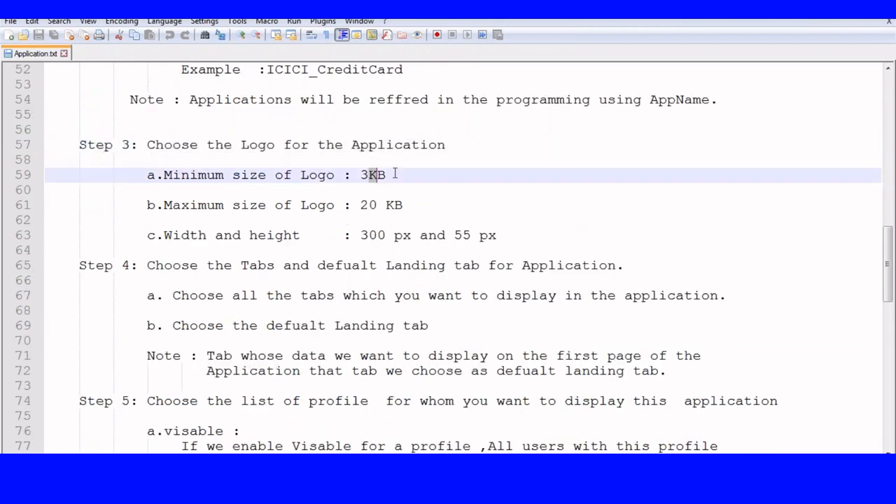
{"action": "left_click_drag", "start_coordinate": [360, 204], "coordinate": [438, 204]}
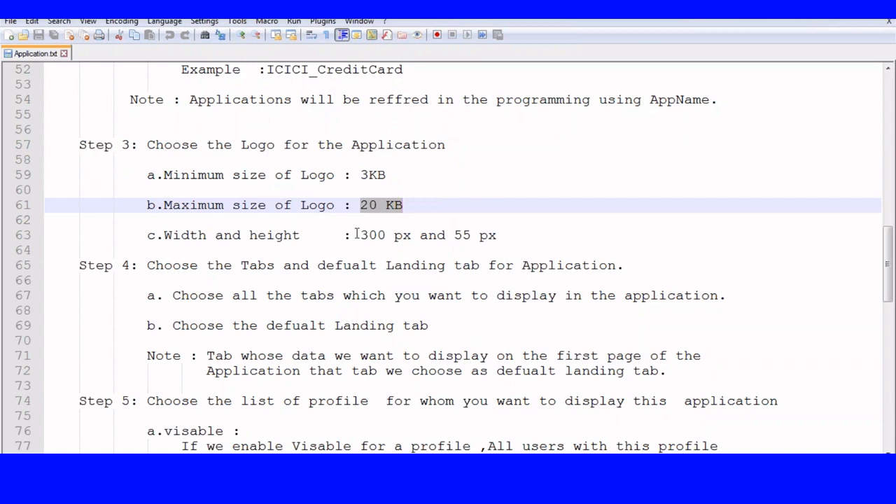
{"action": "left_click_drag", "start_coordinate": [357, 235], "coordinate": [524, 226]}
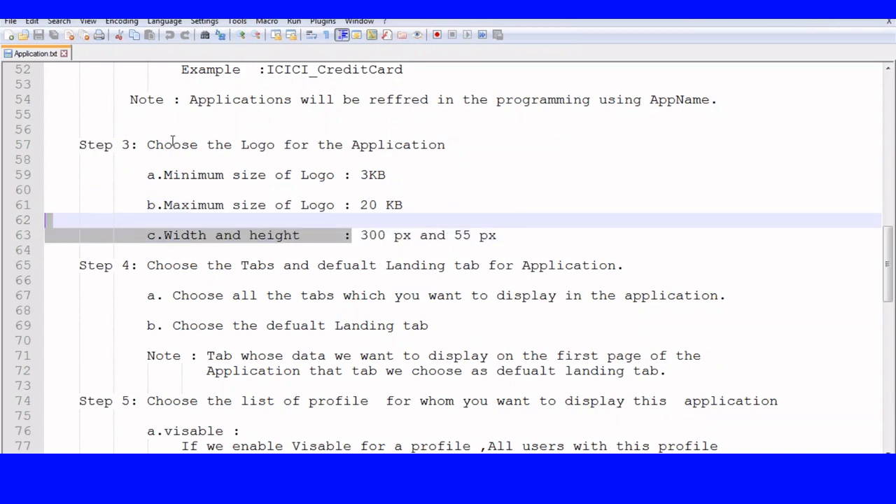
{"action": "scroll", "coordinate": [172, 140], "scroll_direction": "down", "scroll_amount": 3}
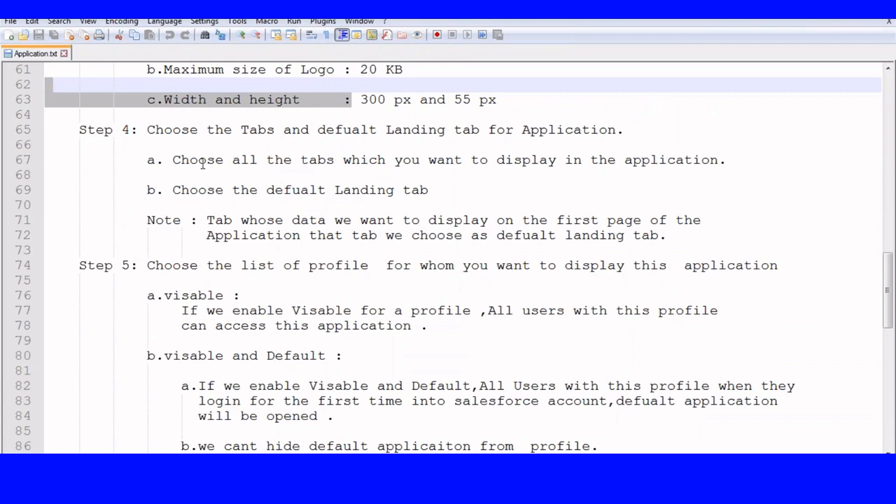
{"action": "left_click_drag", "start_coordinate": [173, 159], "coordinate": [720, 161]}
{"action": "scroll", "coordinate": [495, 172], "scroll_direction": "down", "scroll_amount": 1}
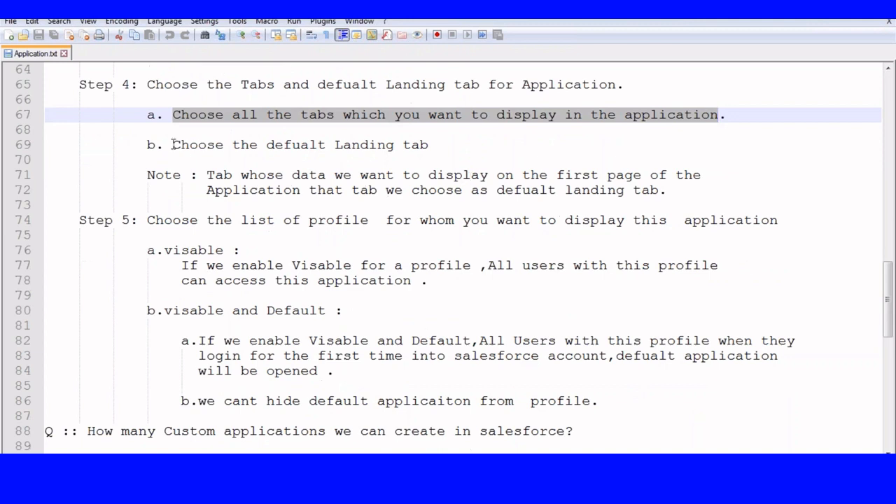
{"action": "left_click_drag", "start_coordinate": [173, 144], "coordinate": [452, 141]}
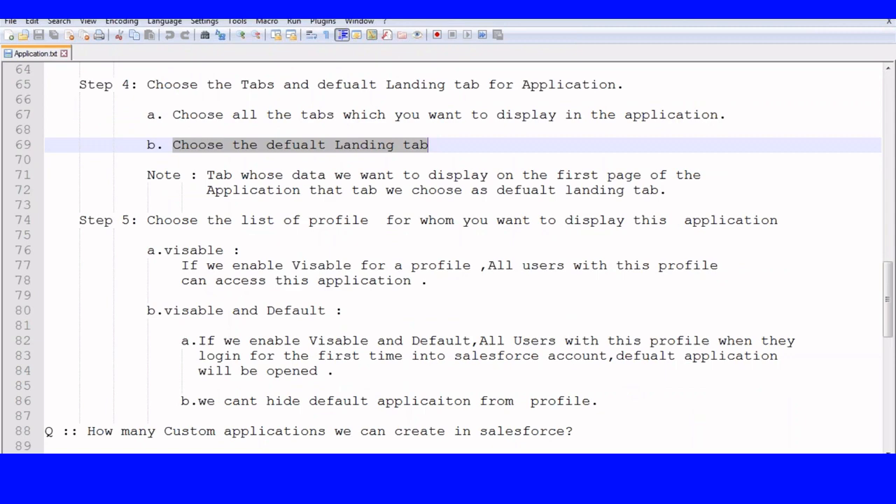
{"action": "scroll", "coordinate": [463, 259], "scroll_direction": "down", "scroll_amount": 1}
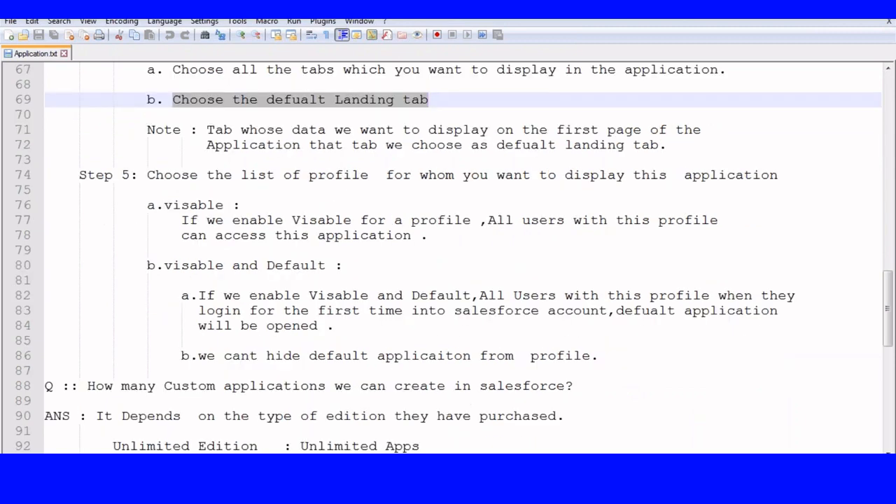
{"action": "scroll", "coordinate": [462, 259], "scroll_direction": "down", "scroll_amount": 1}
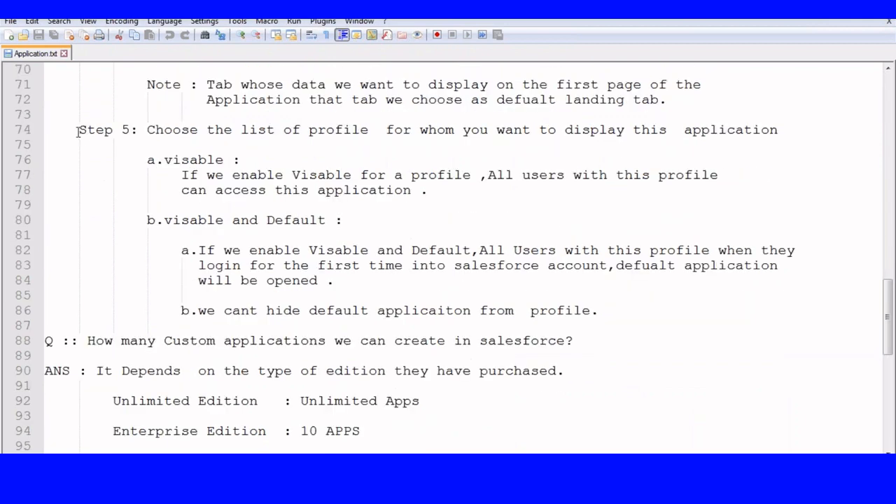
{"action": "left_click_drag", "start_coordinate": [77, 130], "coordinate": [115, 130]}
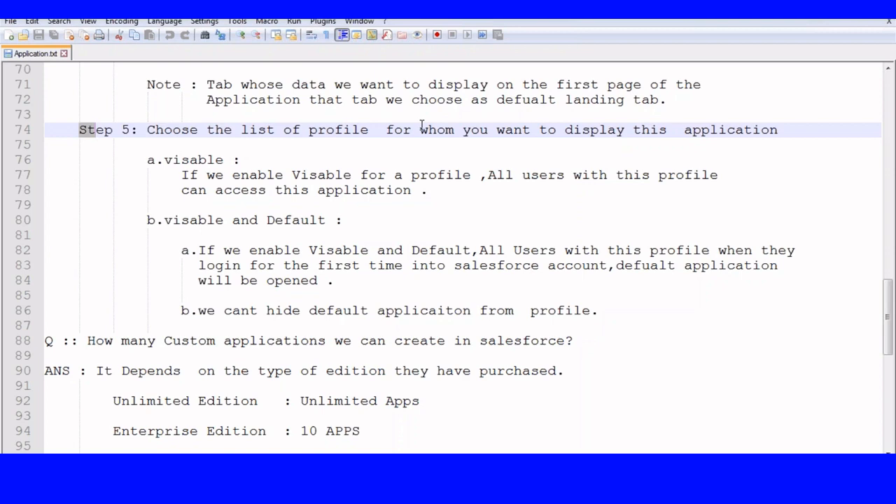
{"action": "scroll", "coordinate": [423, 125], "scroll_direction": "down", "scroll_amount": 4}
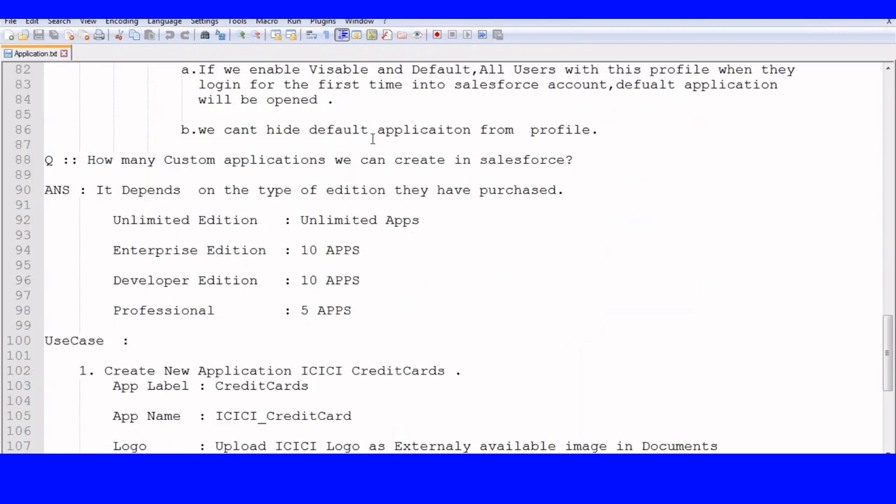
{"action": "scroll", "coordinate": [373, 138], "scroll_direction": "down", "scroll_amount": 2}
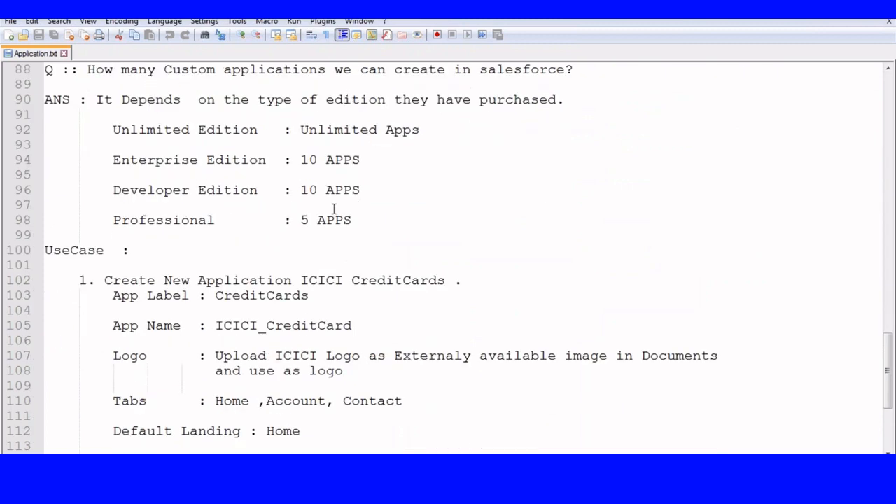
{"action": "scroll", "coordinate": [178, 186], "scroll_direction": "down", "scroll_amount": 4}
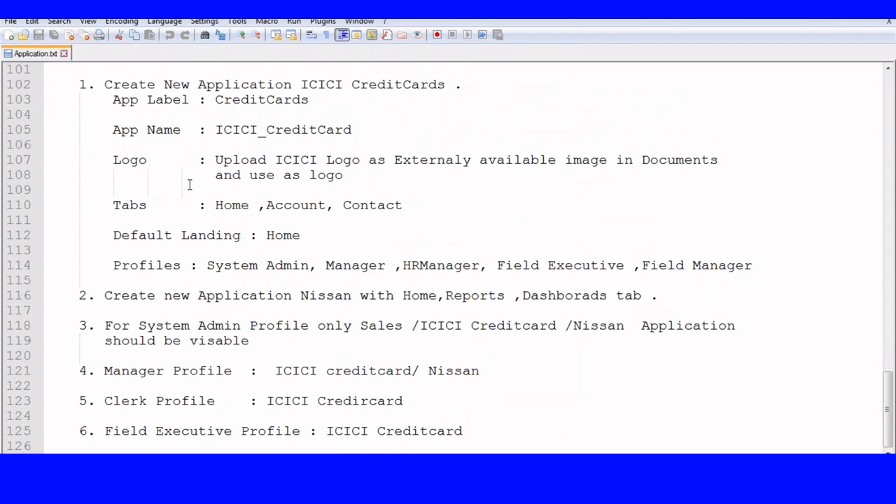
{"action": "scroll", "coordinate": [189, 185], "scroll_direction": "up", "scroll_amount": 2}
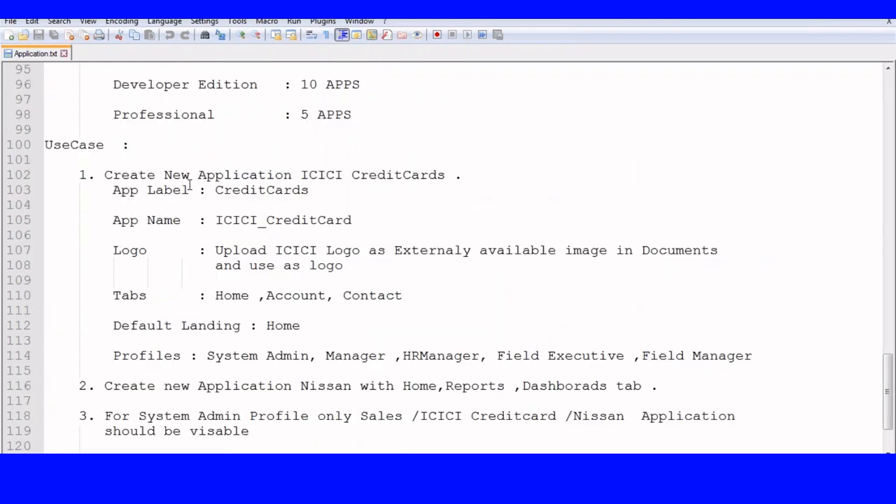